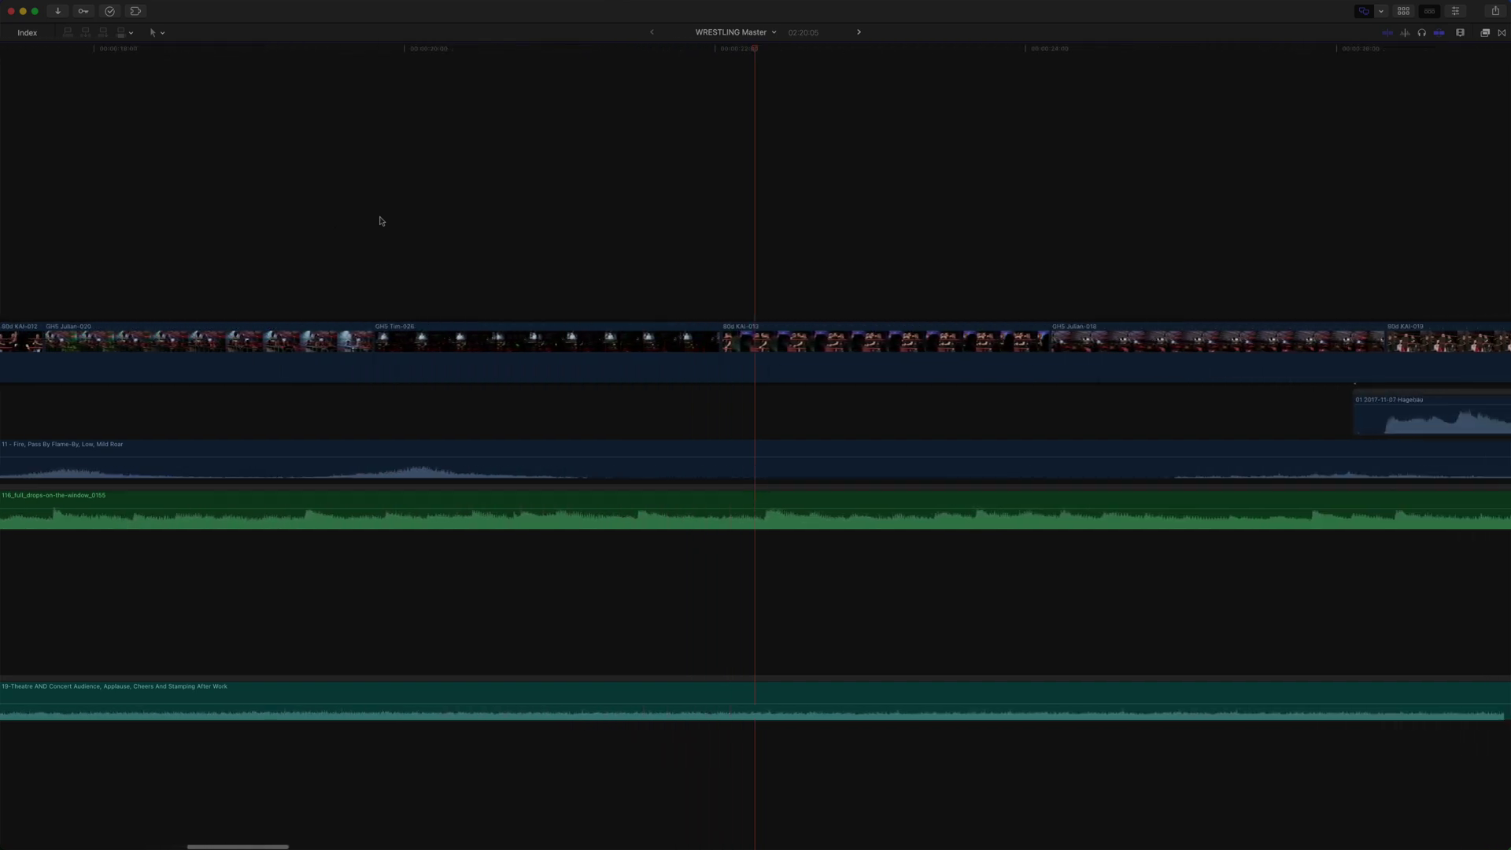
Play the WRESTLING Master timeline while scrolling down and right through the tracks, then stop playback
scroll(1032, 309, down, 3)
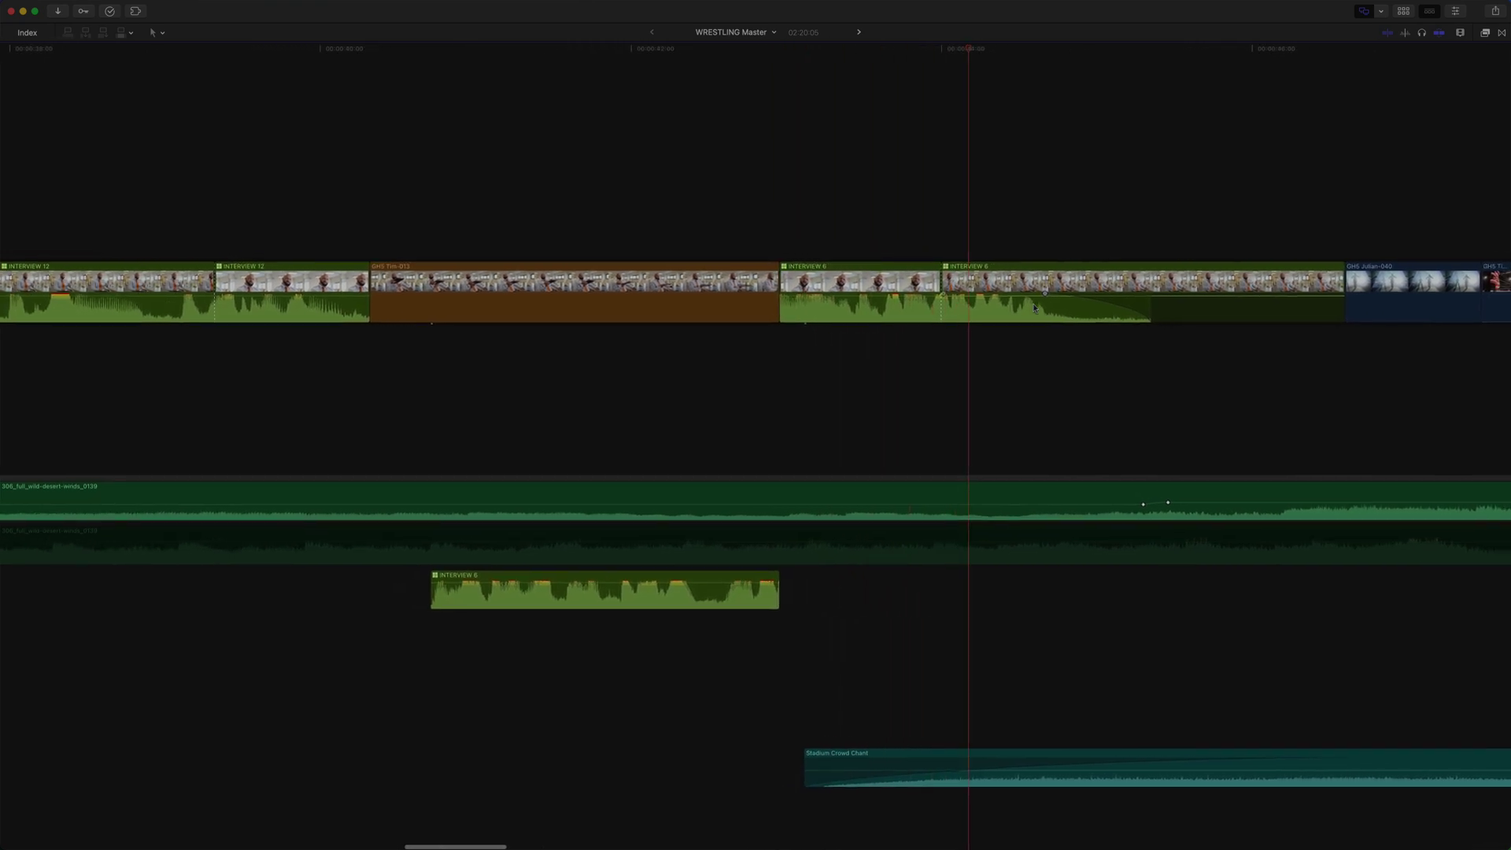
scroll(1034, 308, right, 5)
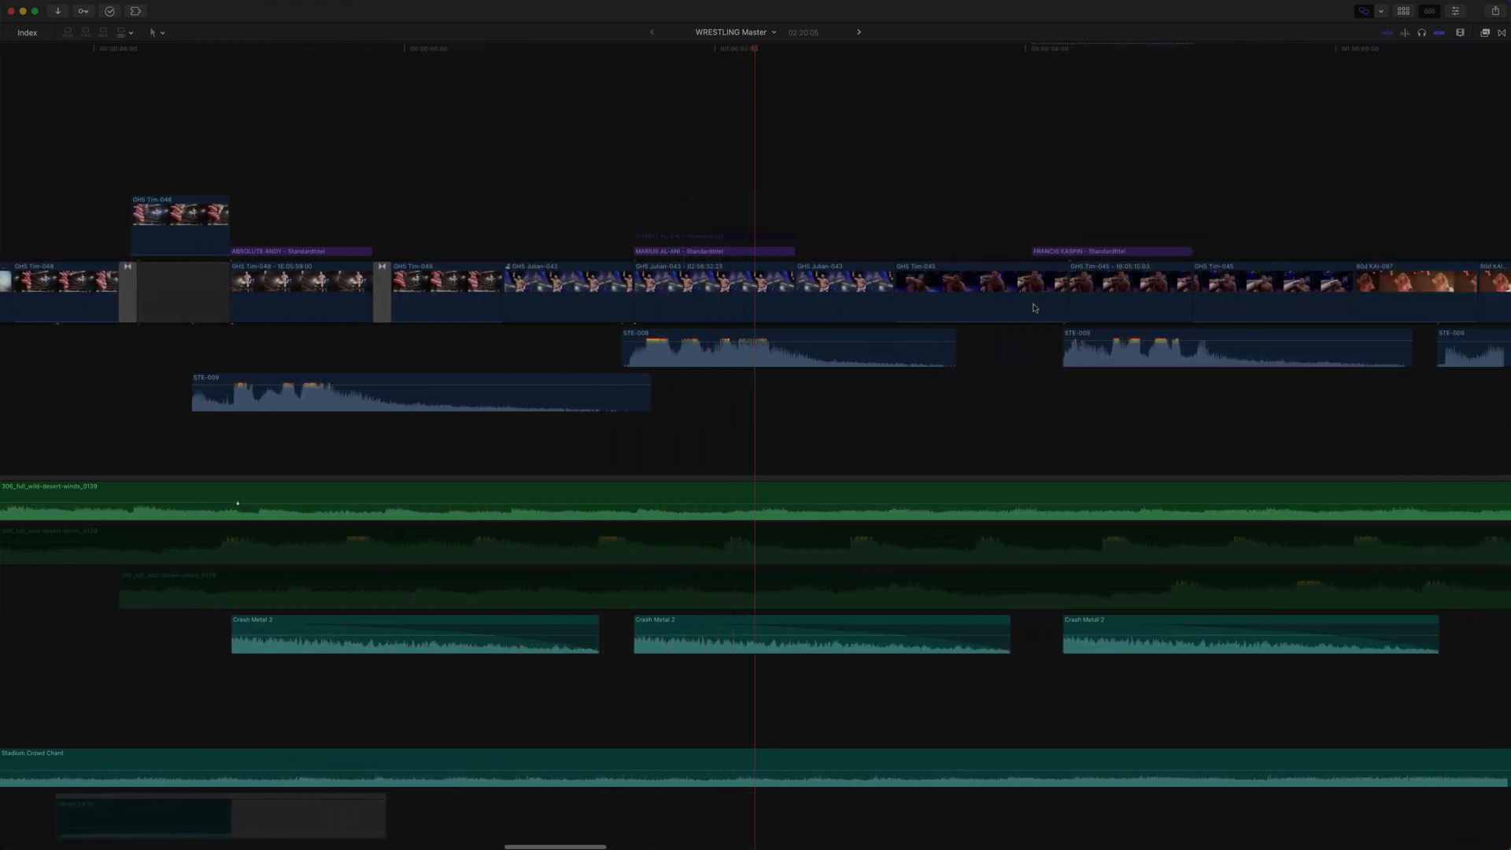
key(space)
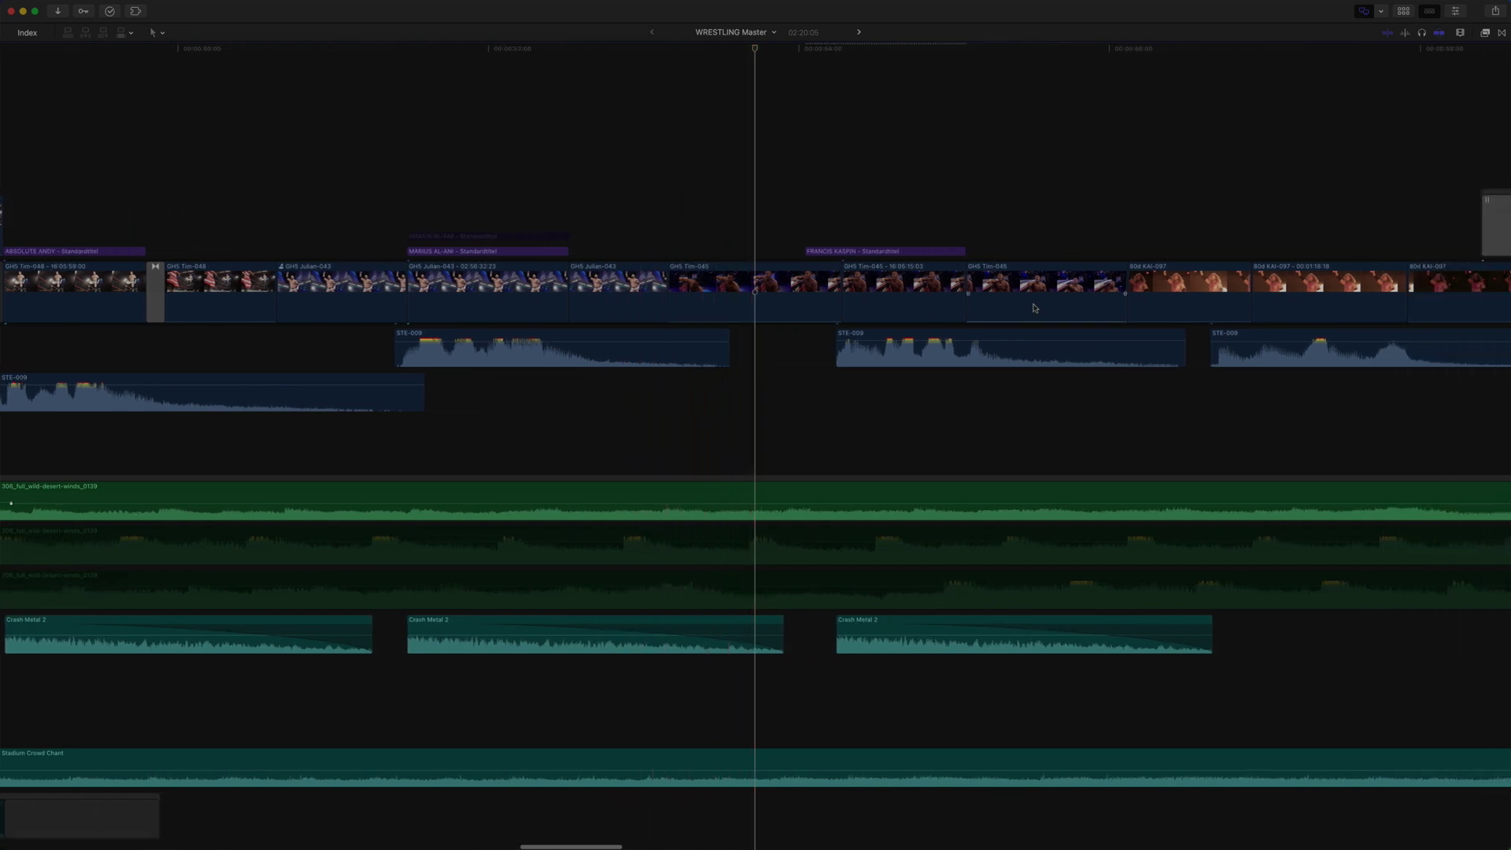
Search the Command Editor for 'scroll', select Timeline Scrolling, and switch to the custom command set
key(alt+super+k)
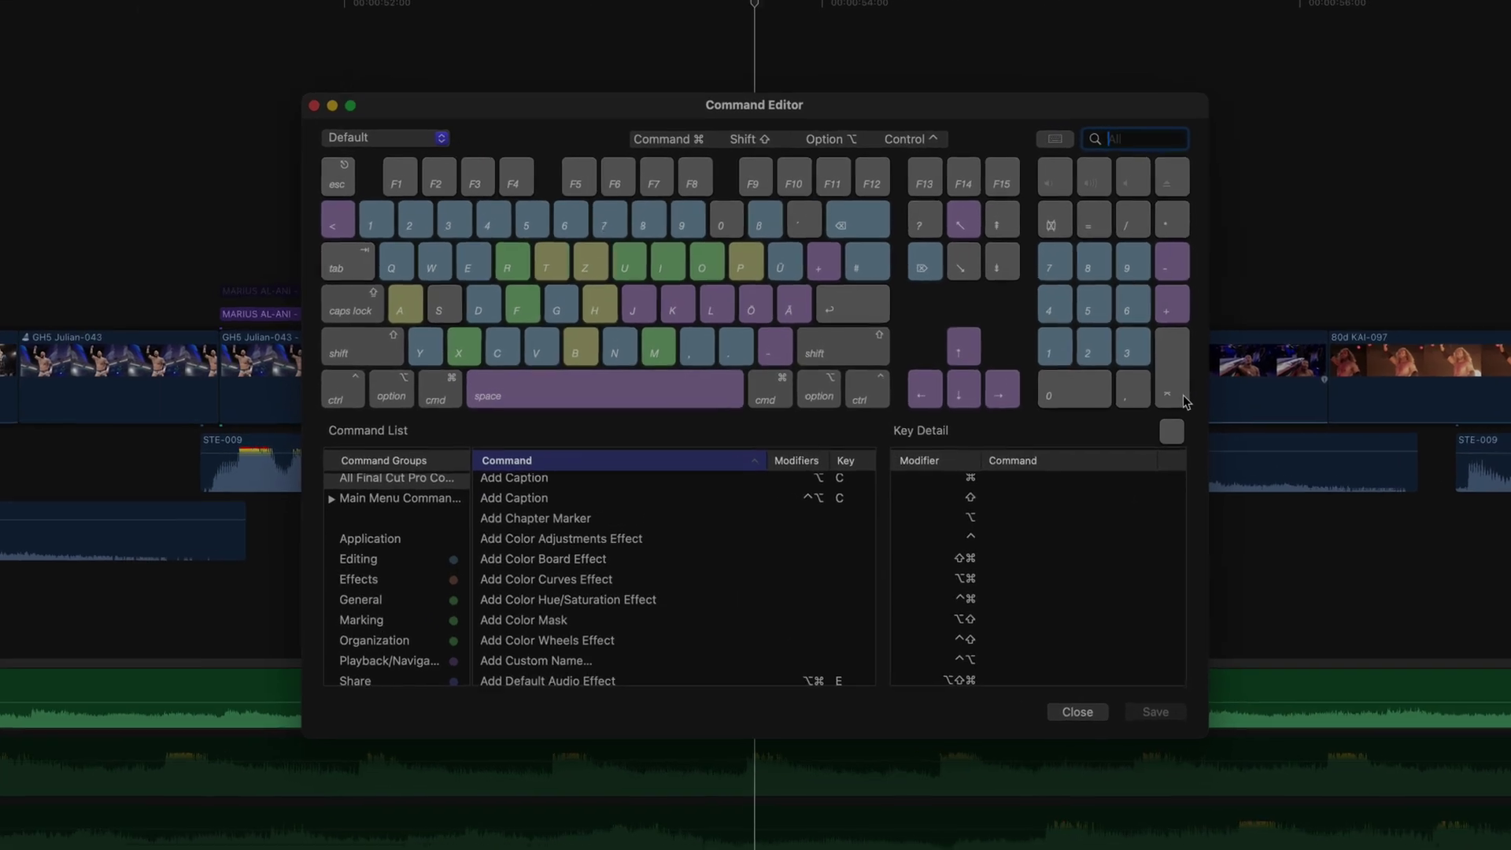
text(scroll)
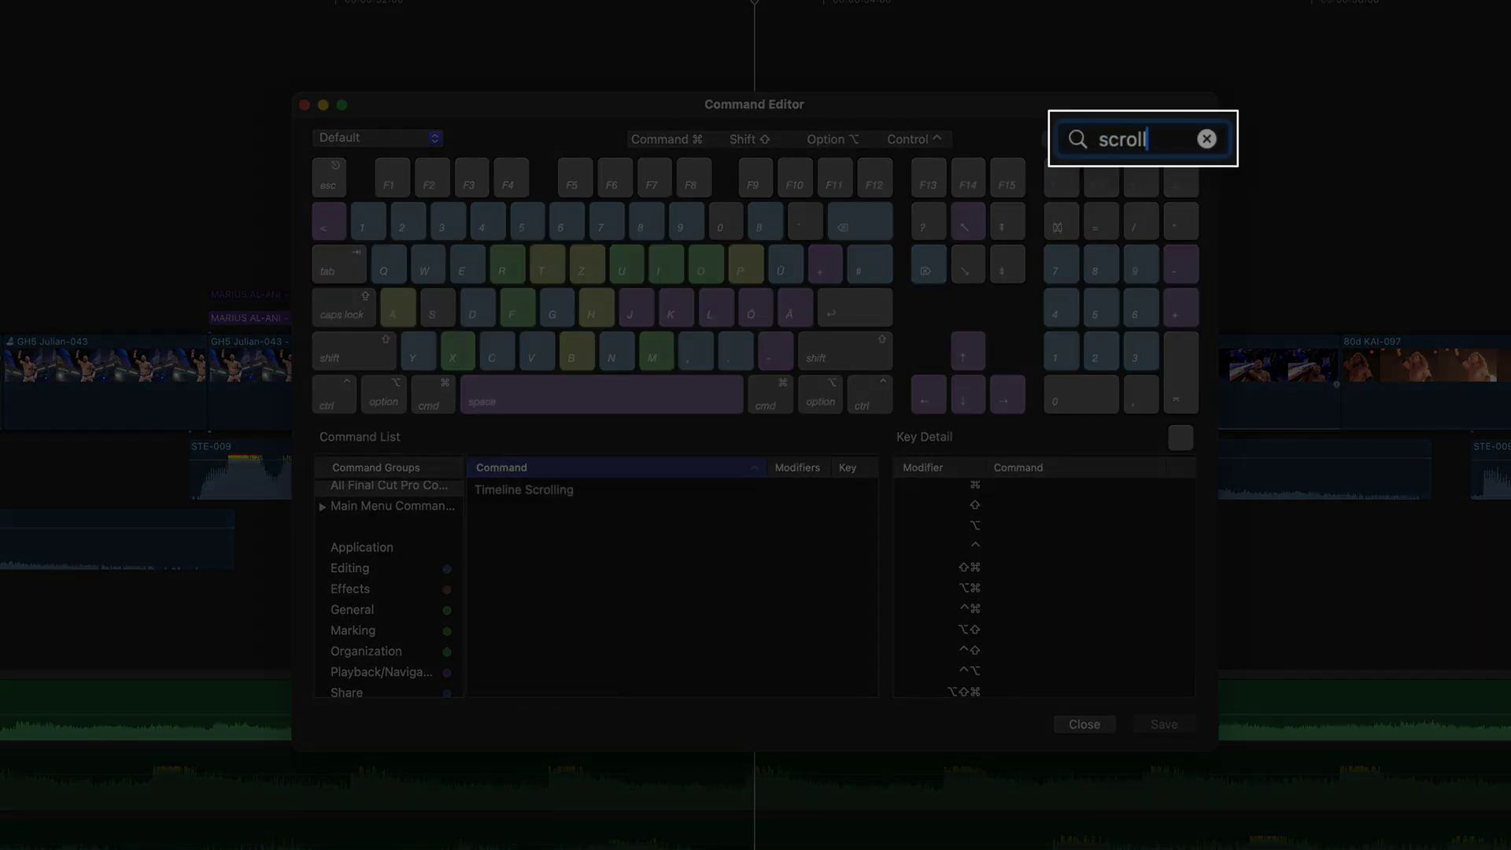
click(624, 493)
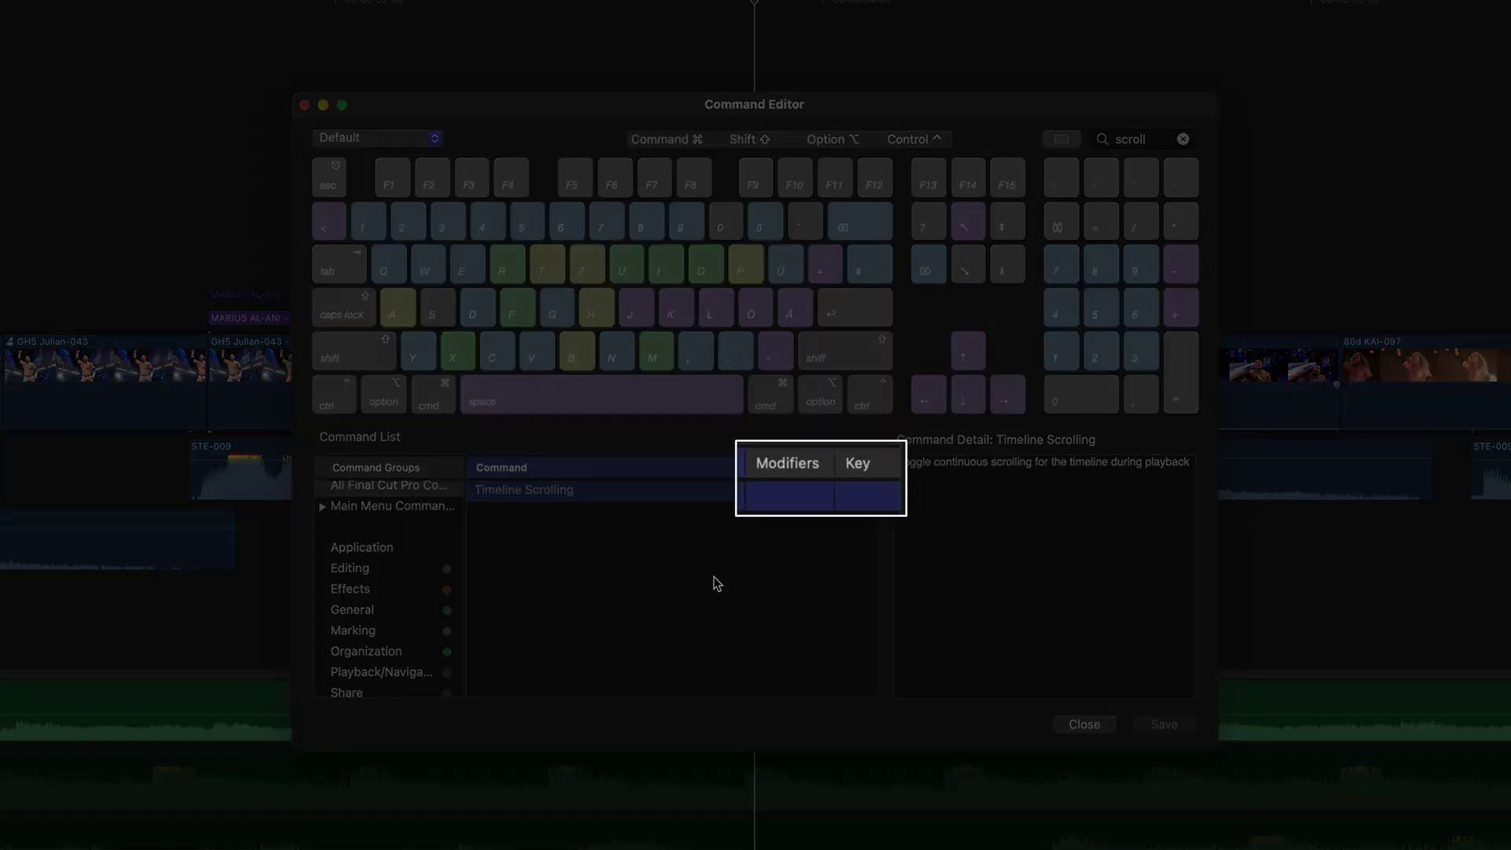
click(719, 583)
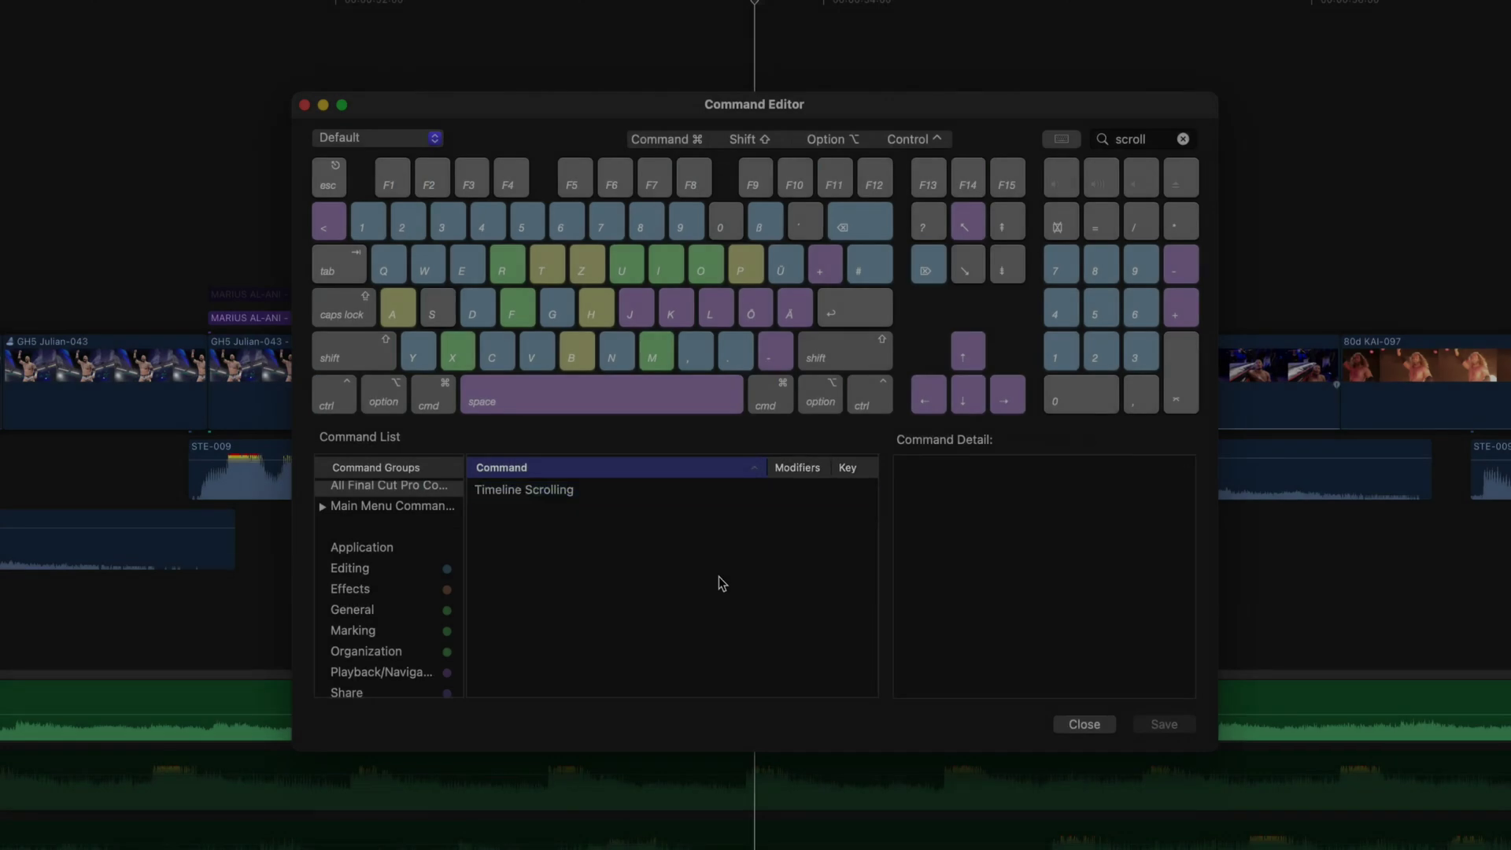
click(674, 497)
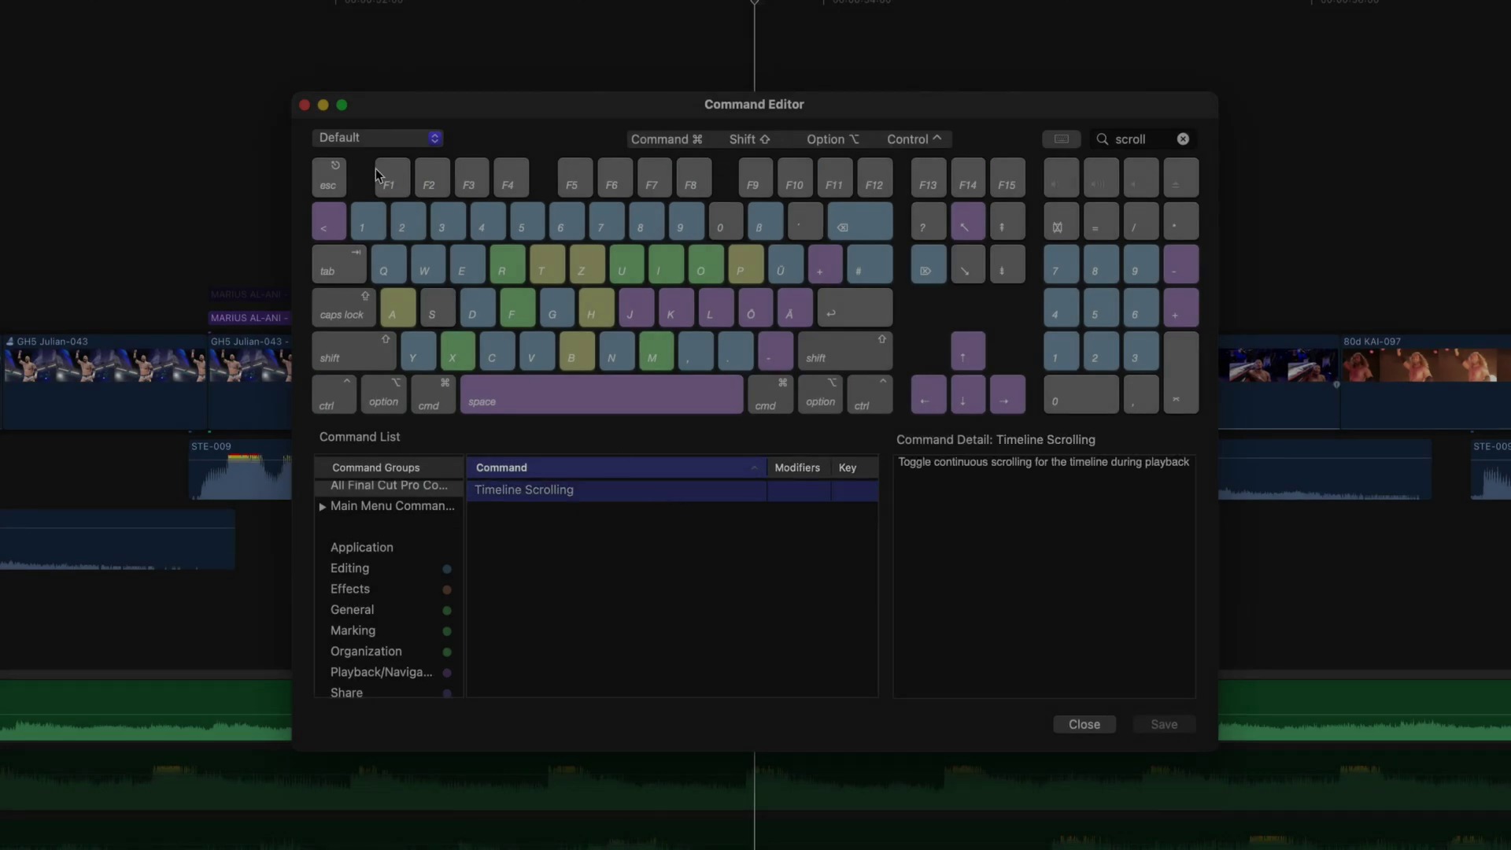
click(354, 137)
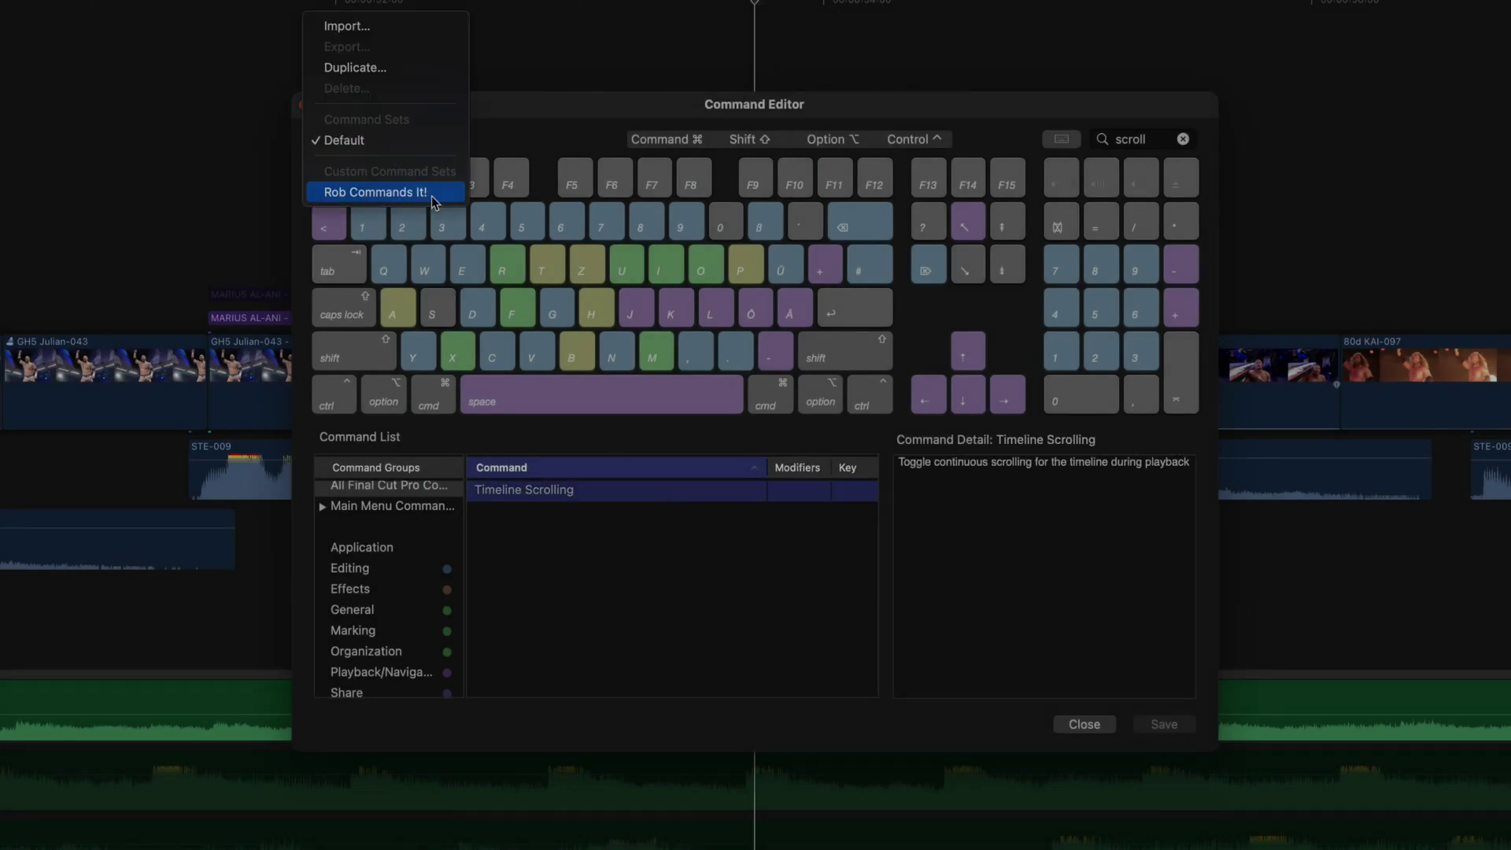
click(433, 197)
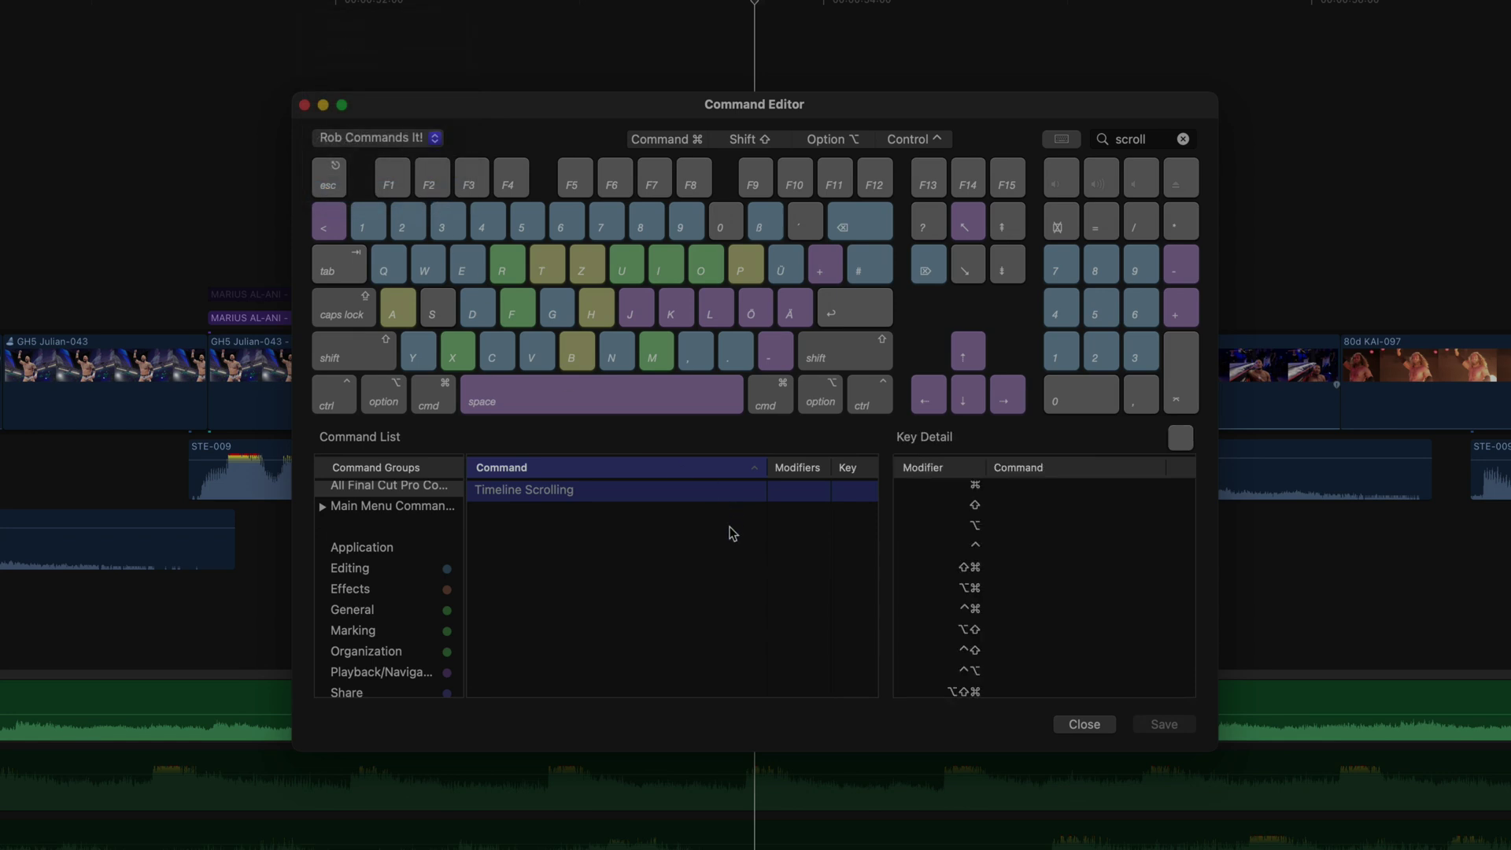
Assign Control-Option-Command-S and F8 to Timeline Scrolling, then close the Command Editor
key(ctrl+alt+super+s)
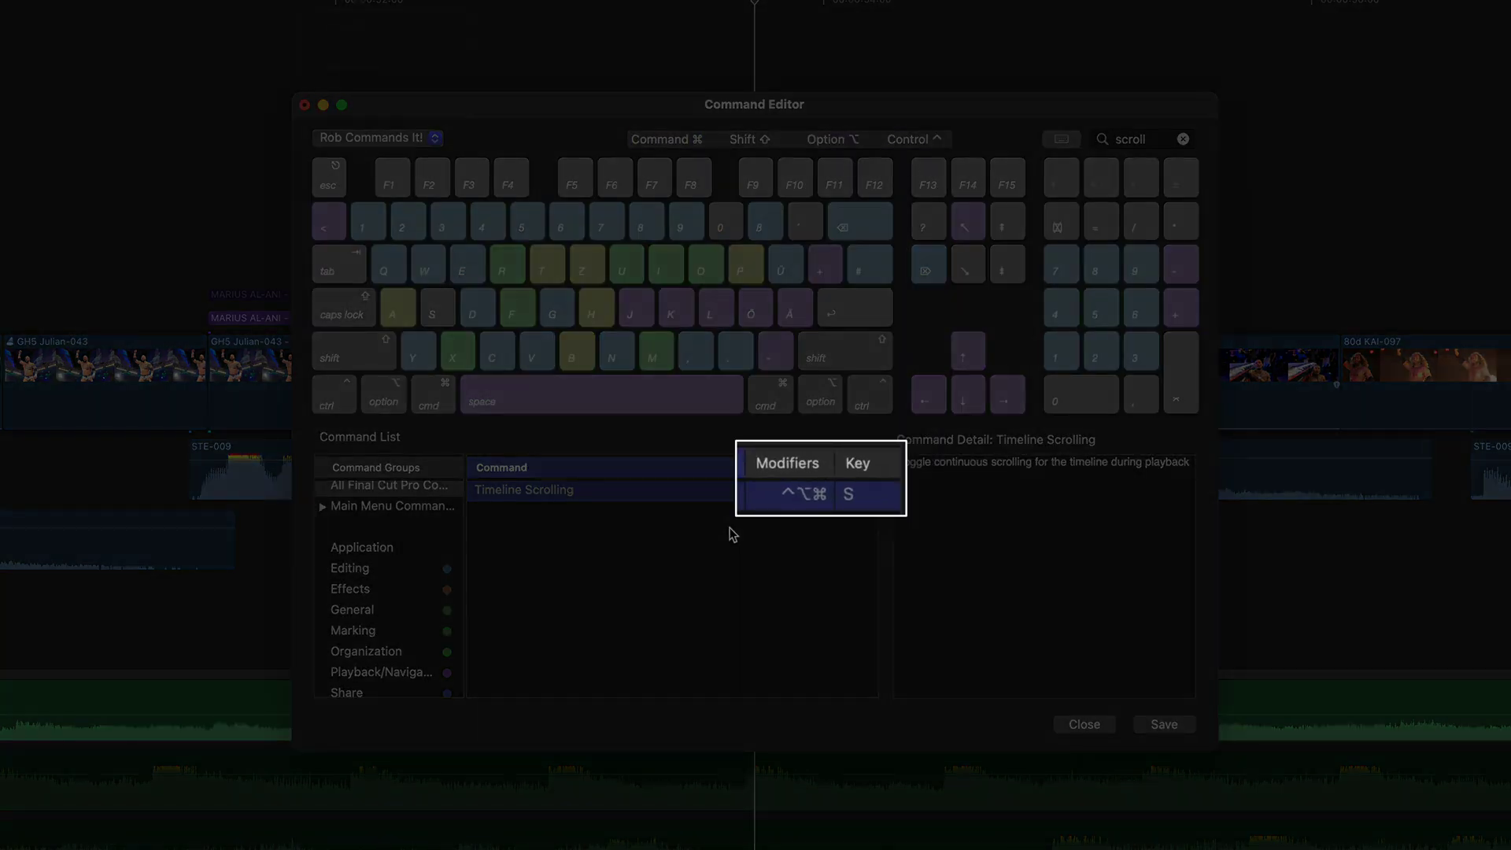
click(713, 520)
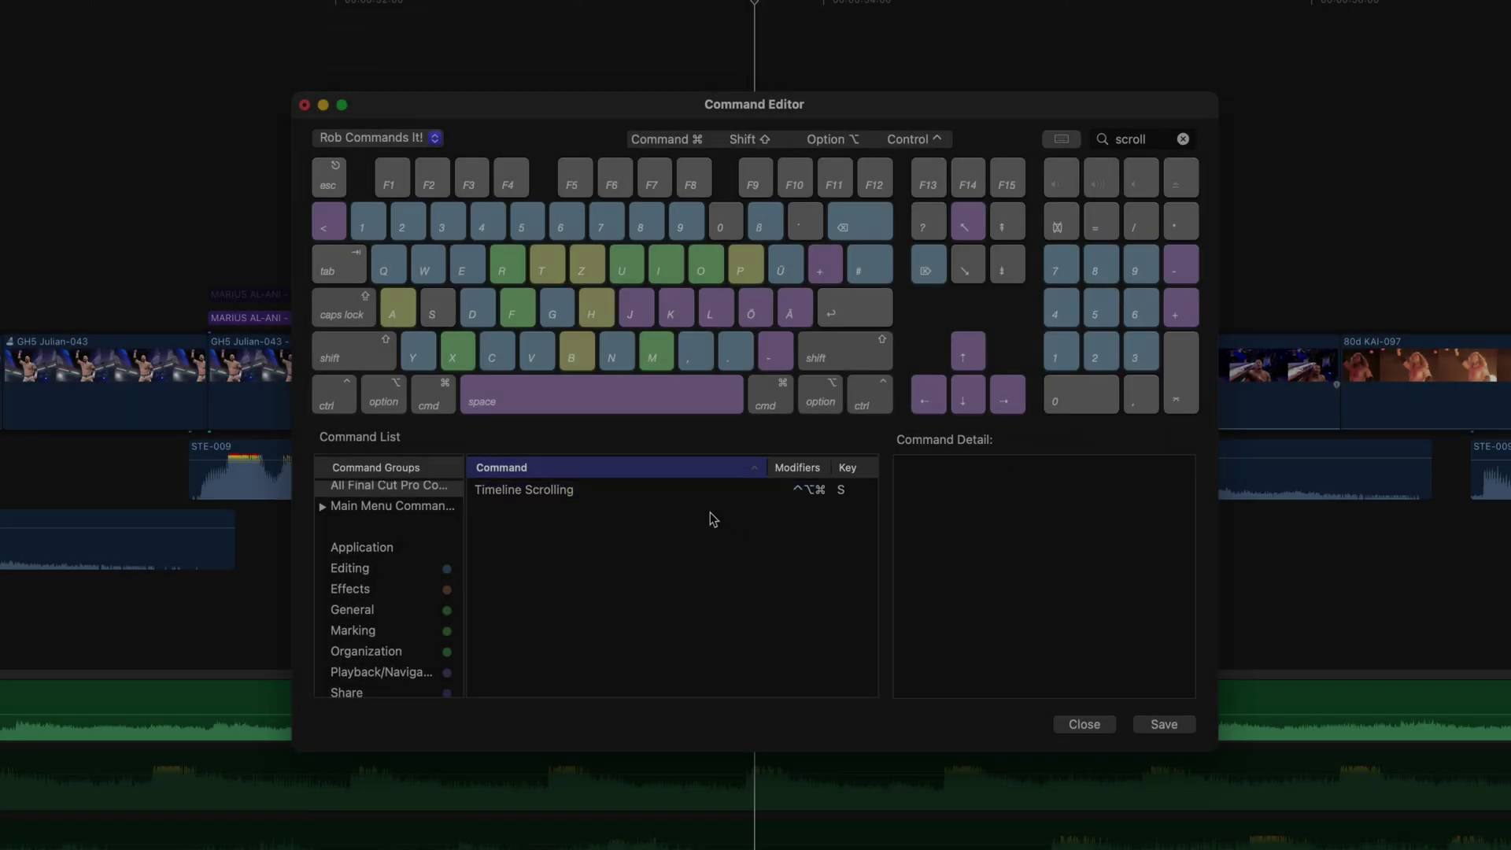
drag(616, 415, 690, 179)
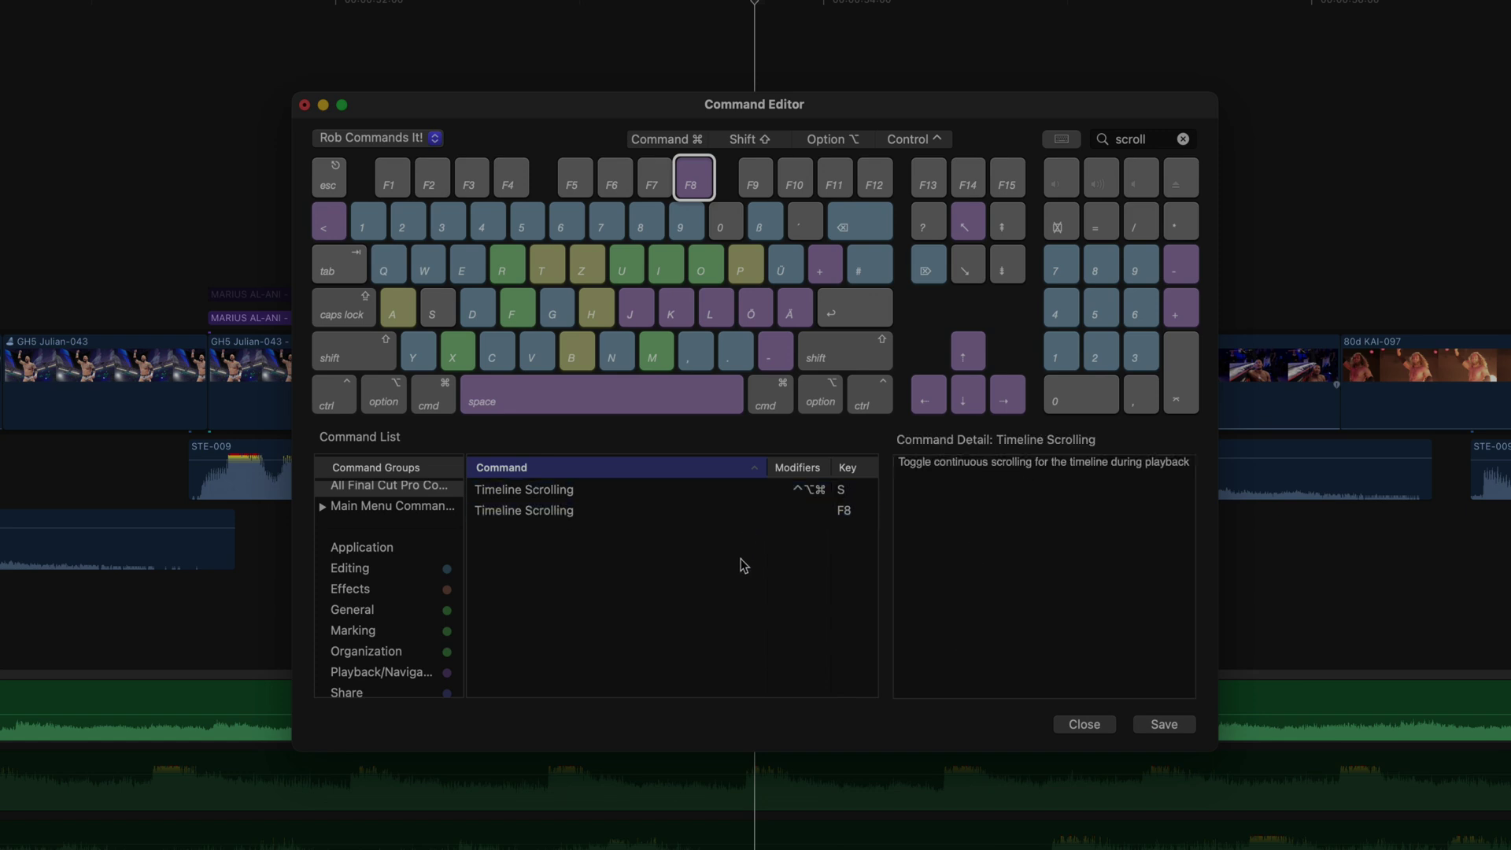
click(1084, 724)
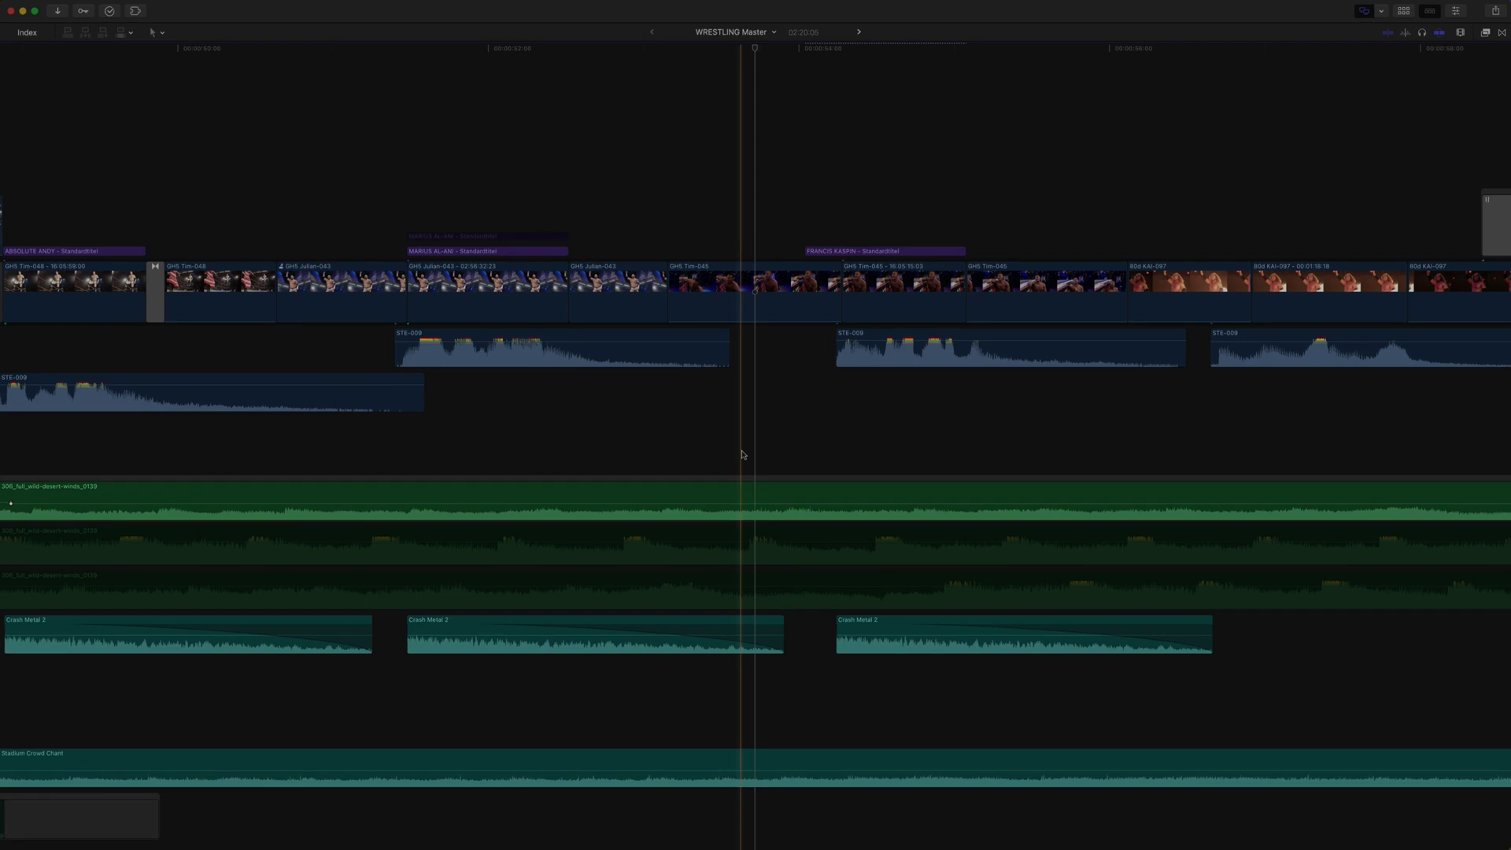
Play and zoom the timeline, pressing F8 four times to toggle Timeline Scrolling off and on
key(space)
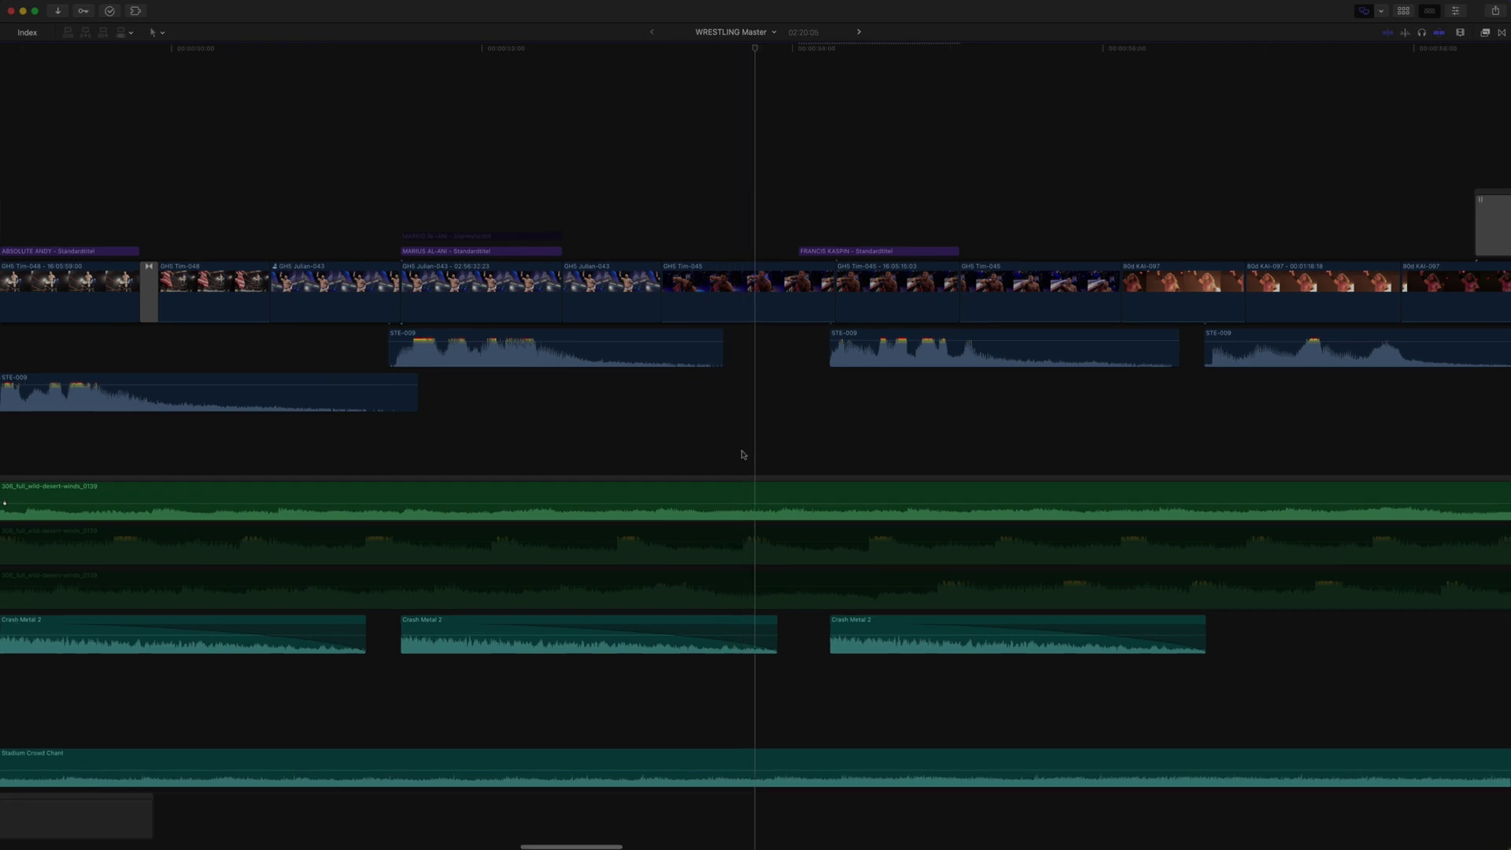
key(super+equal)
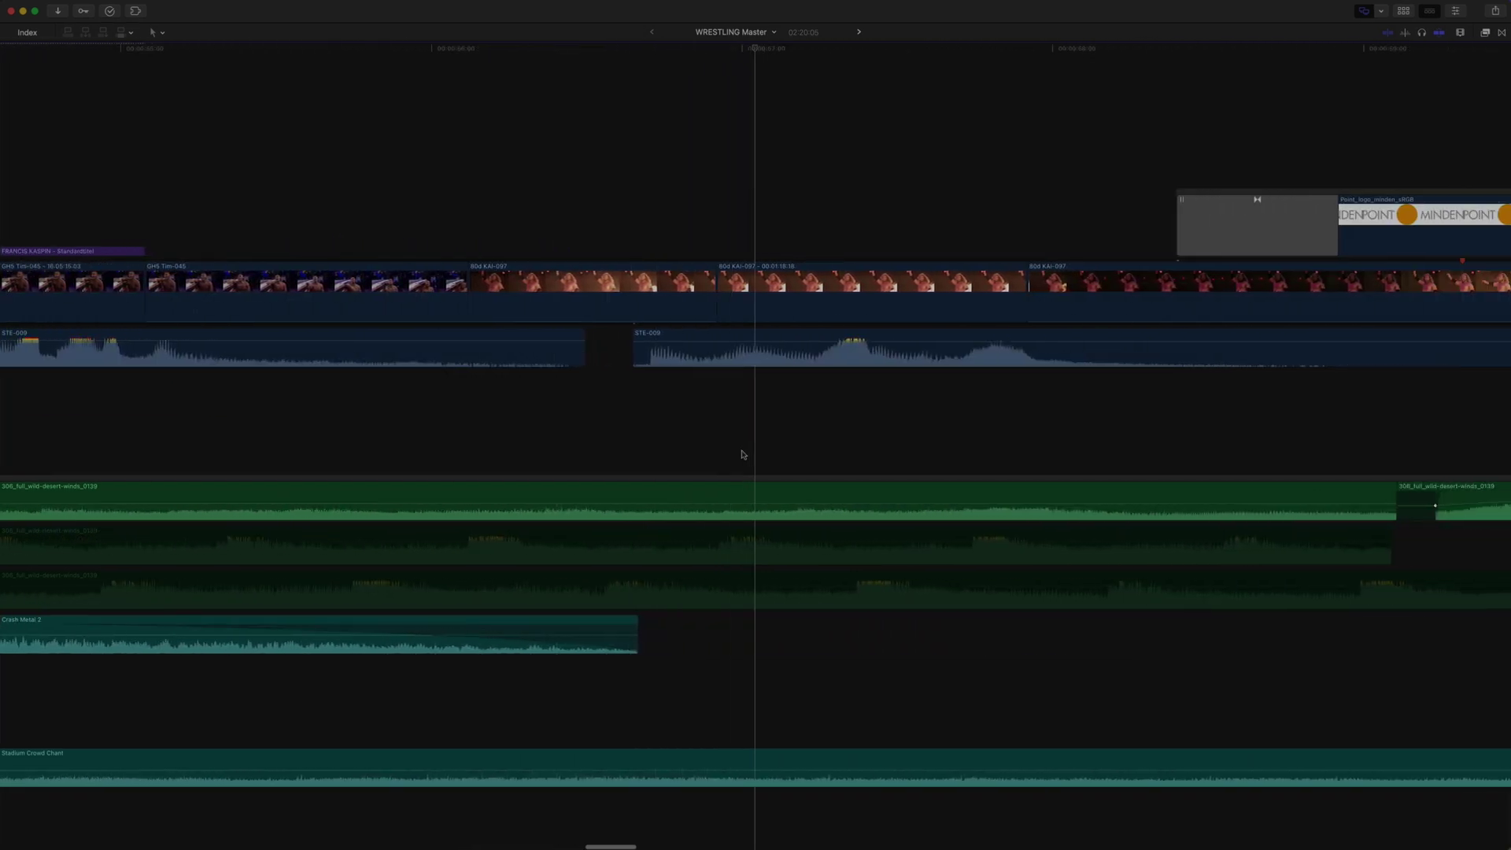
key(F8)
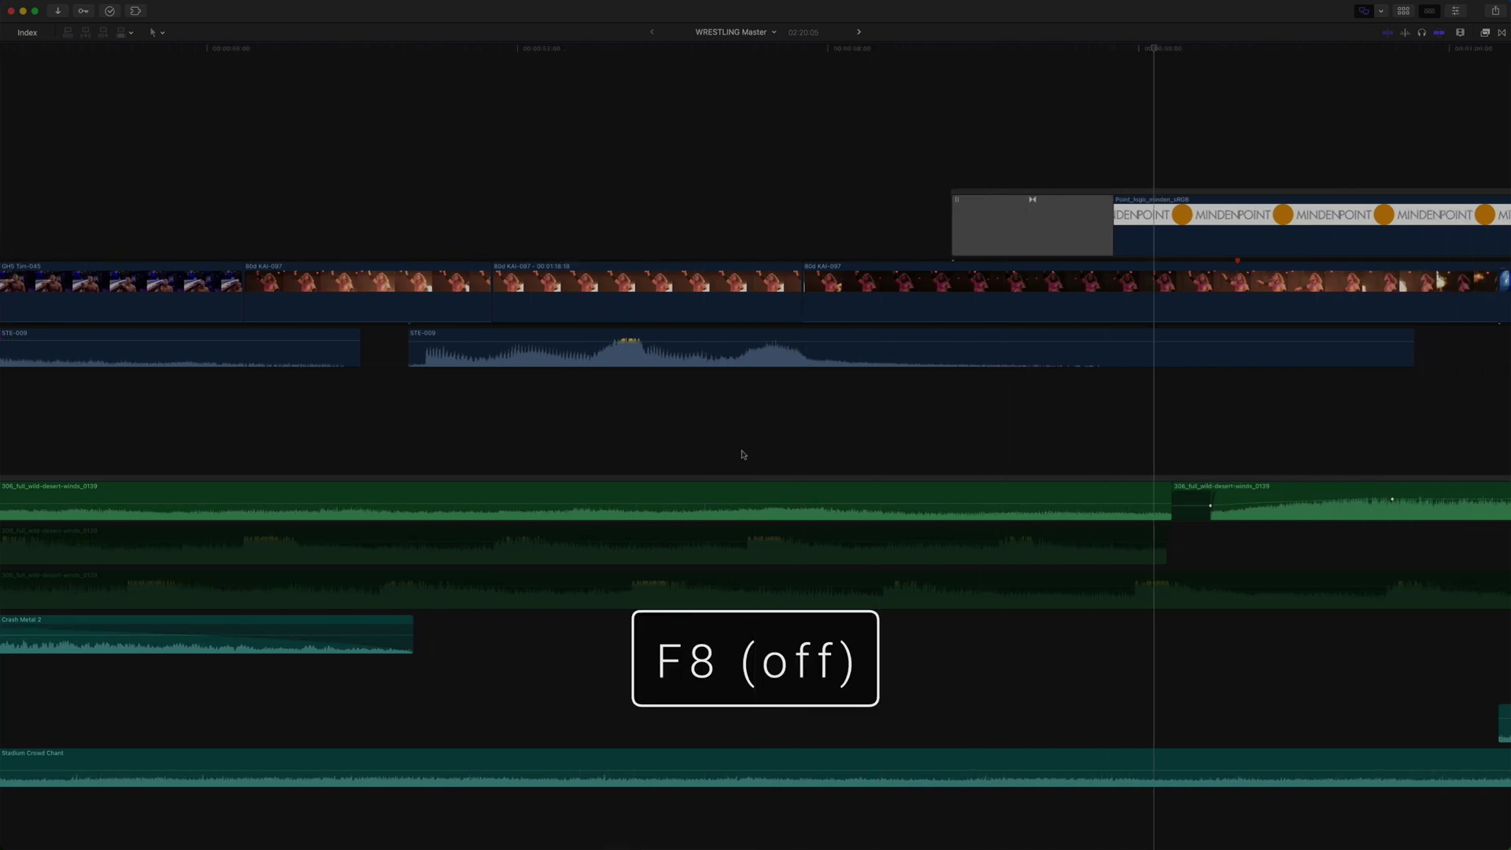
key(F8)
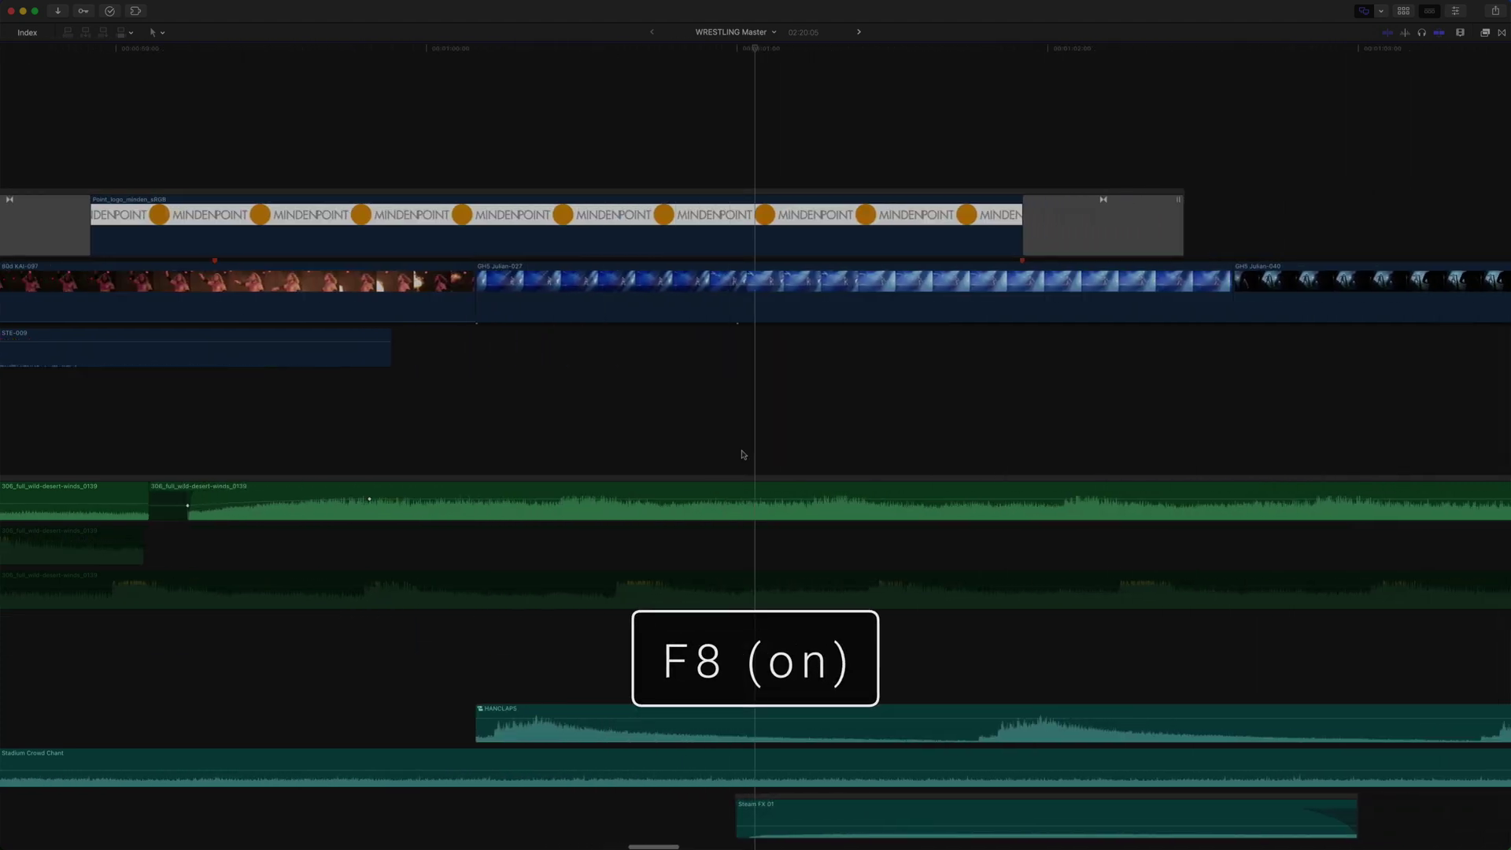
key(F8)
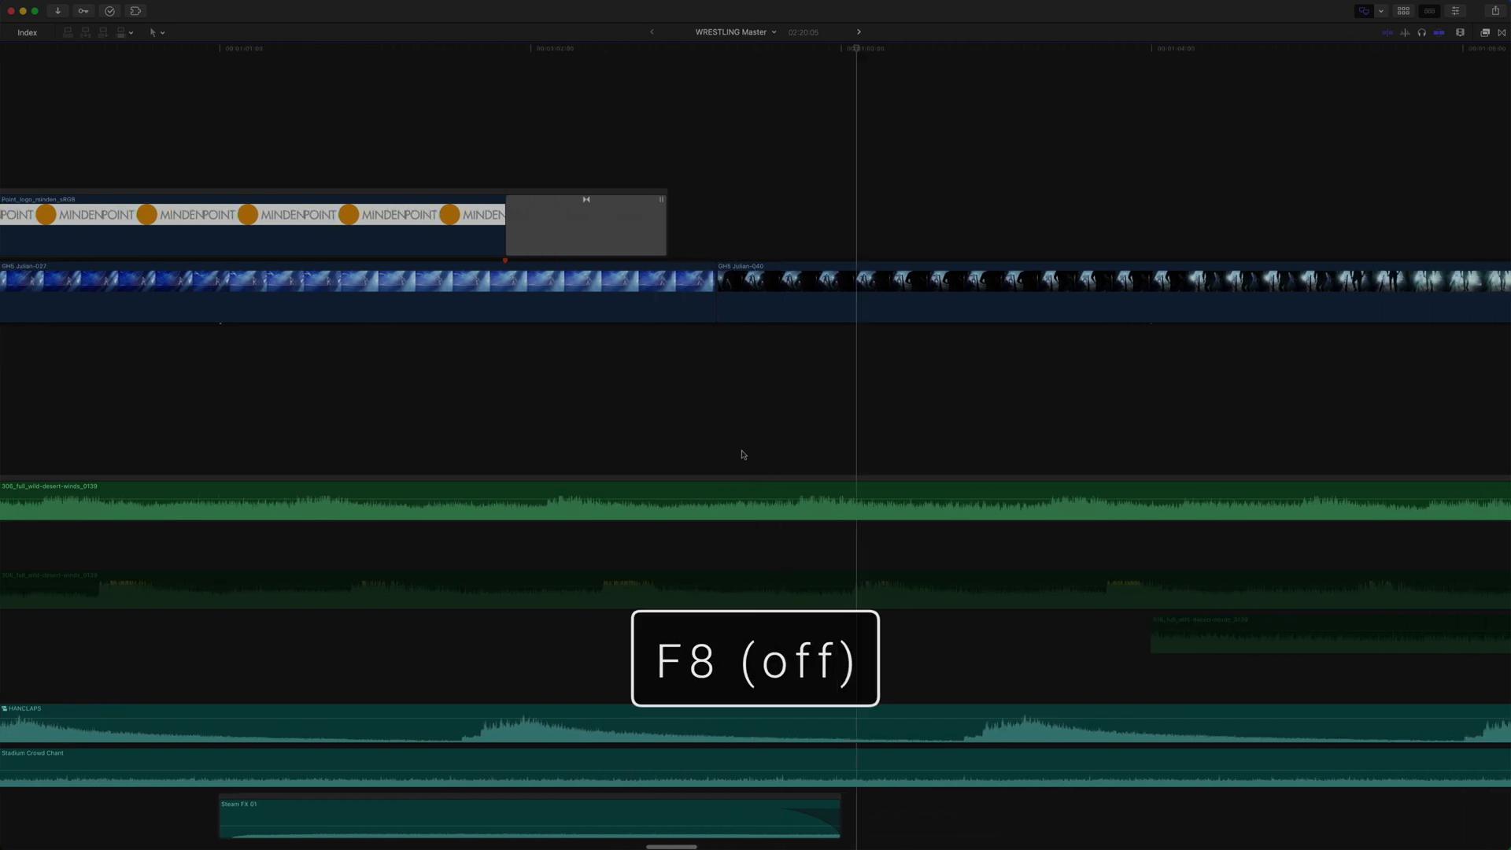
key(F8)
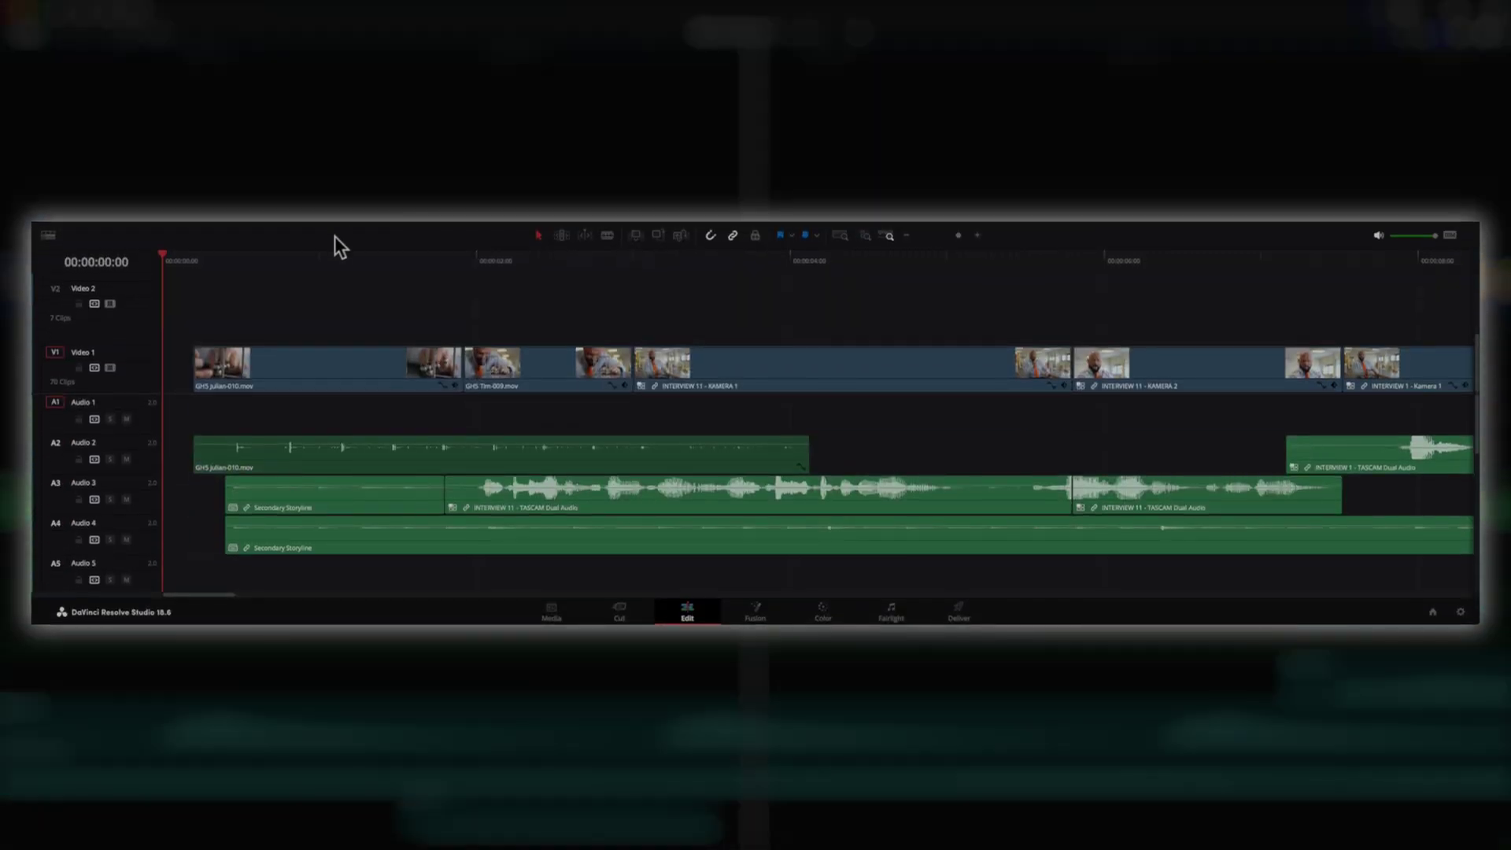
Start playback of the DaVinci Resolve edit timeline from its beginning
key(space)
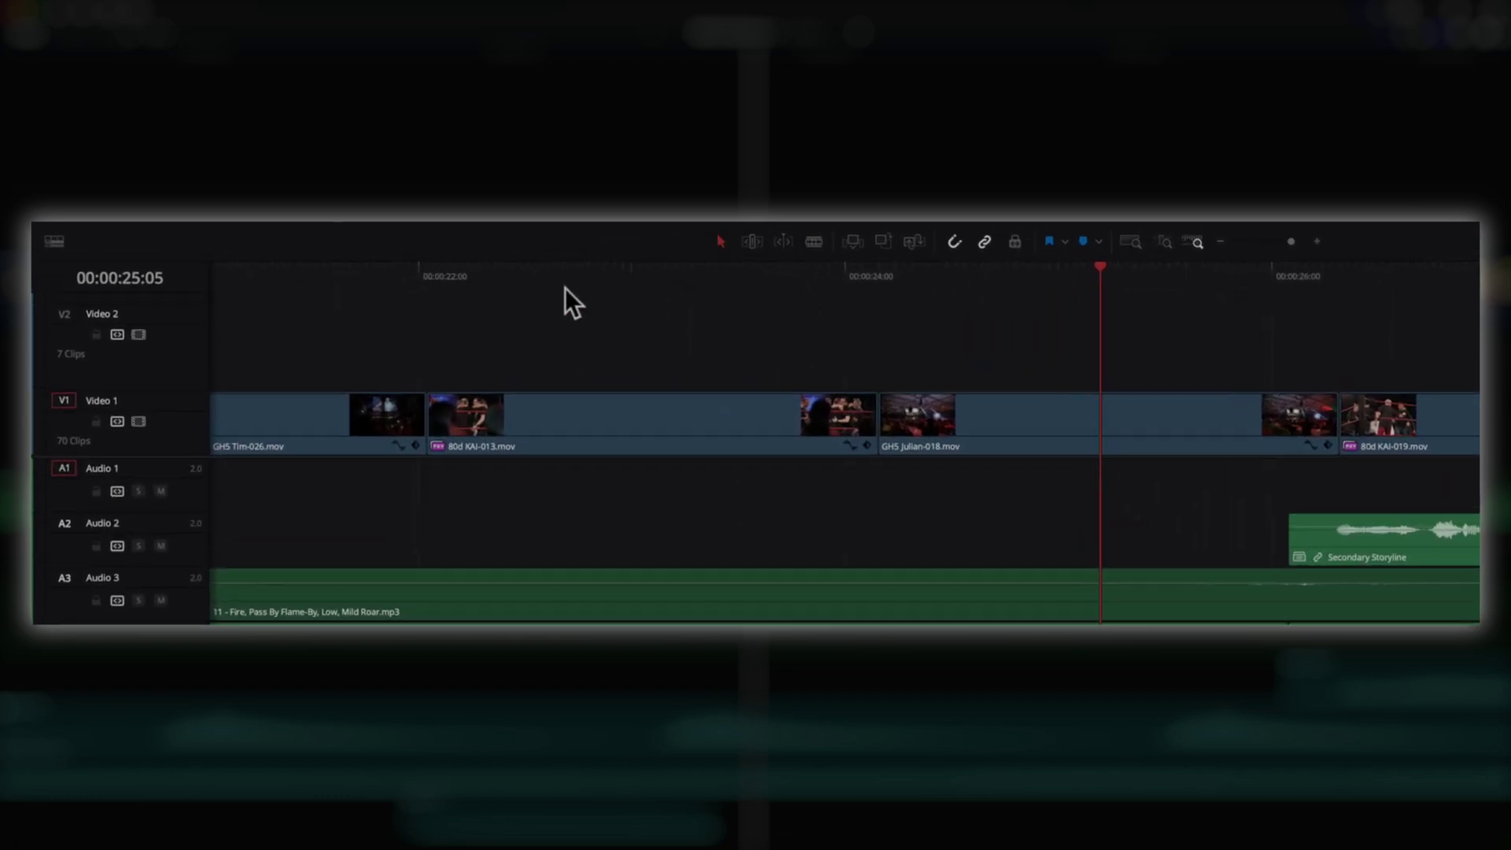
In Timeline View Options, switch the video track view to filmstrip thumbnails
click(52, 240)
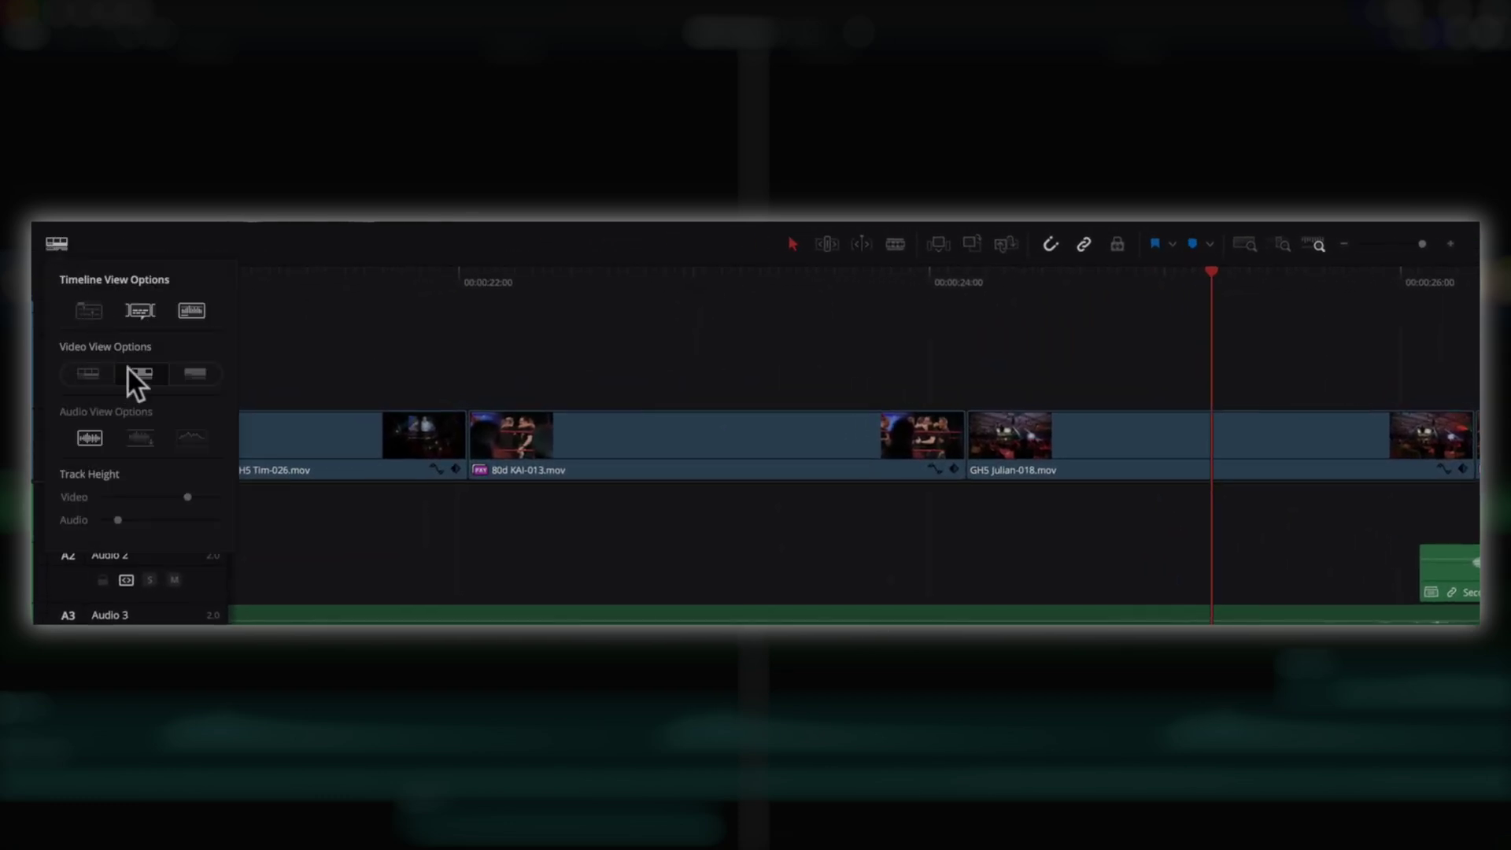
click(89, 373)
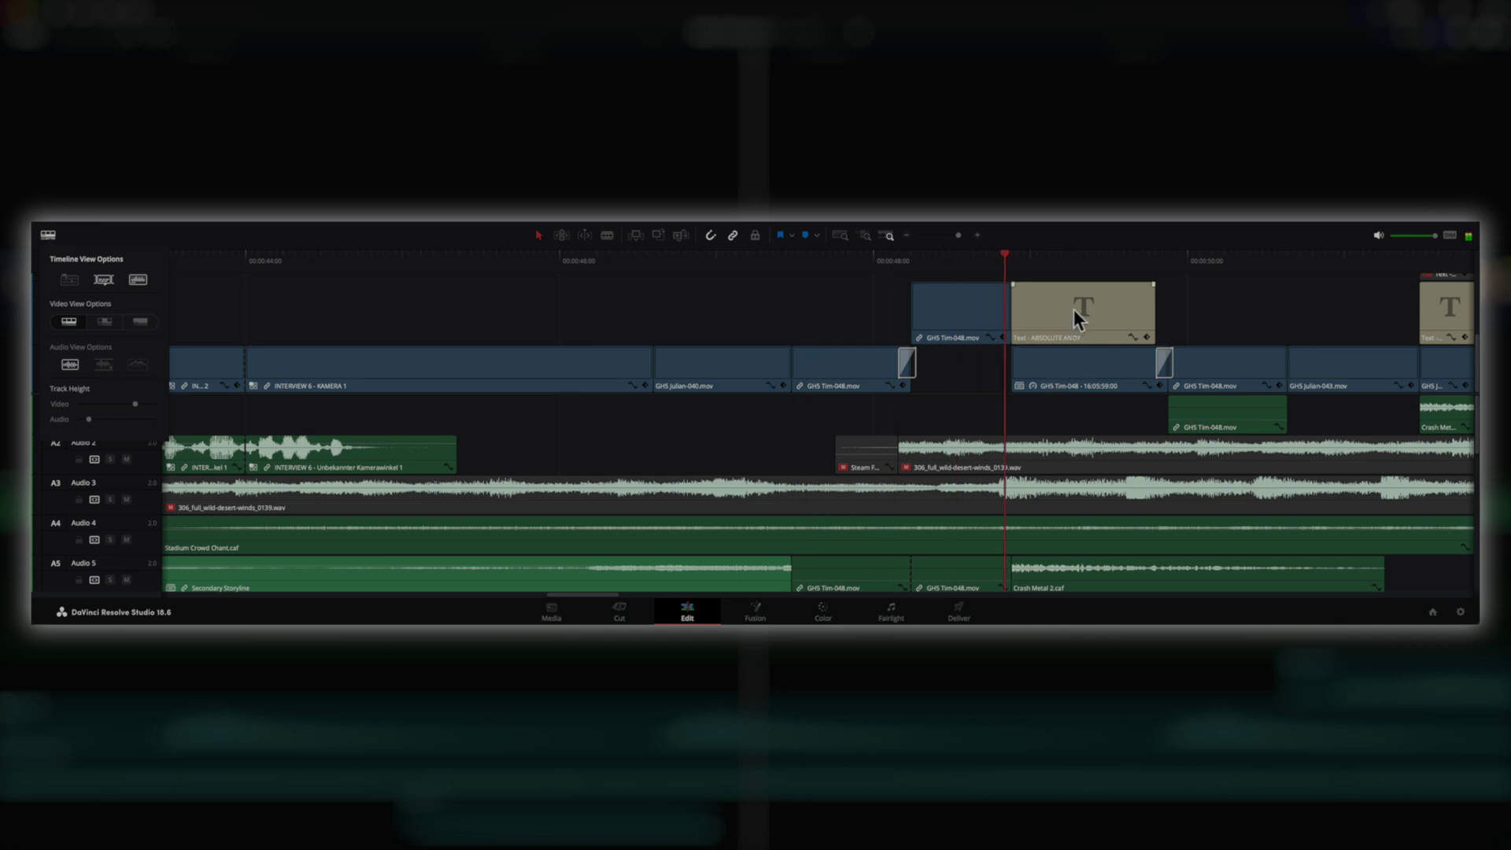
During playback, move the title clip +00:10 later and trim the Video 1 edit point +01:03 later
mouse_move(1074, 312)
mouse_down()
mouse_move(1163, 302)
mouse_move(623, 281)
mouse_move(590, 325)
mouse_up()
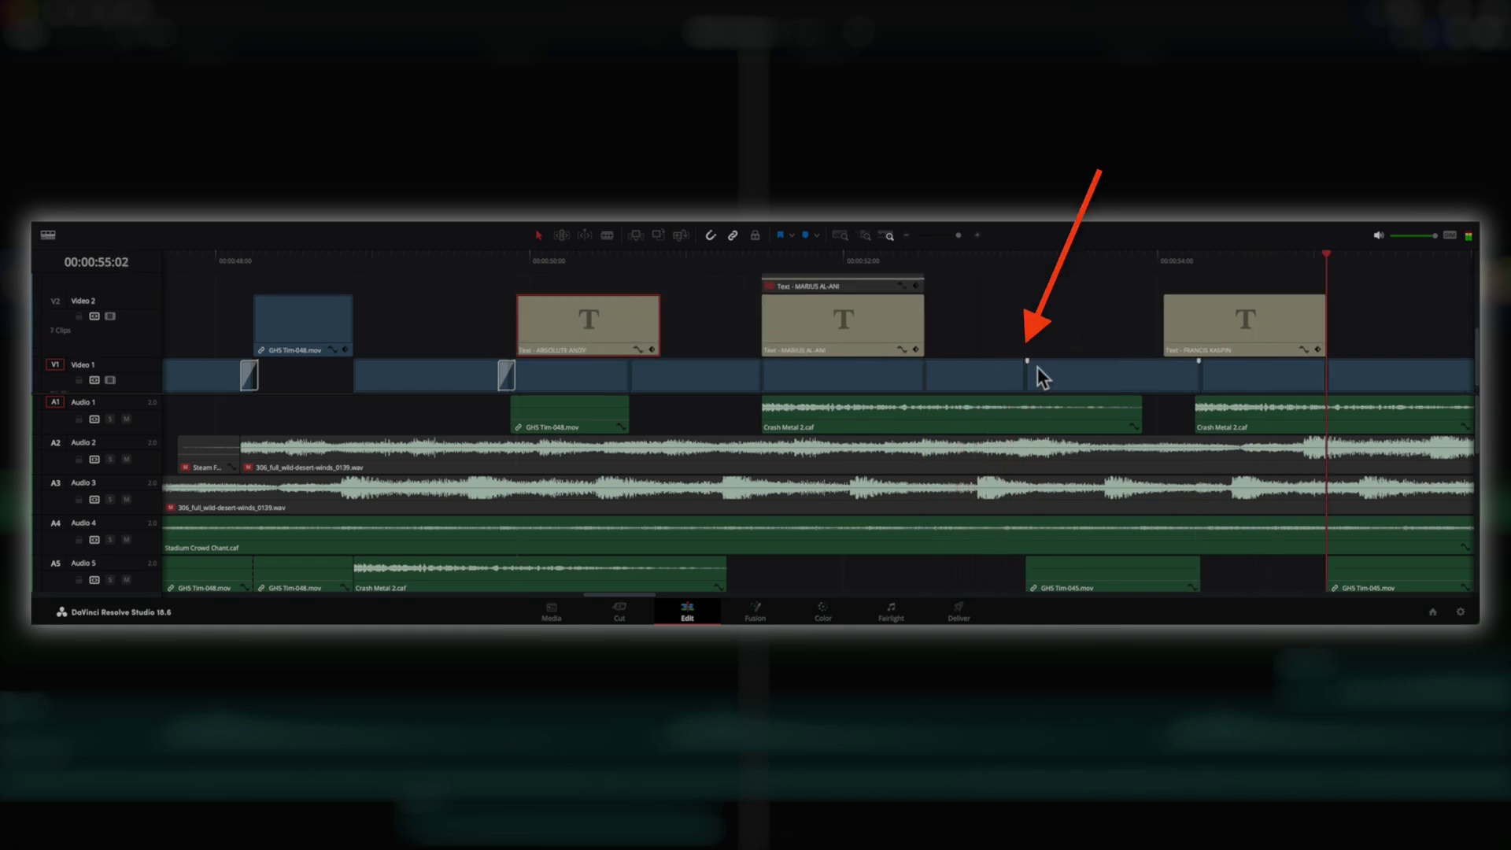
drag(1030, 372, 497, 367)
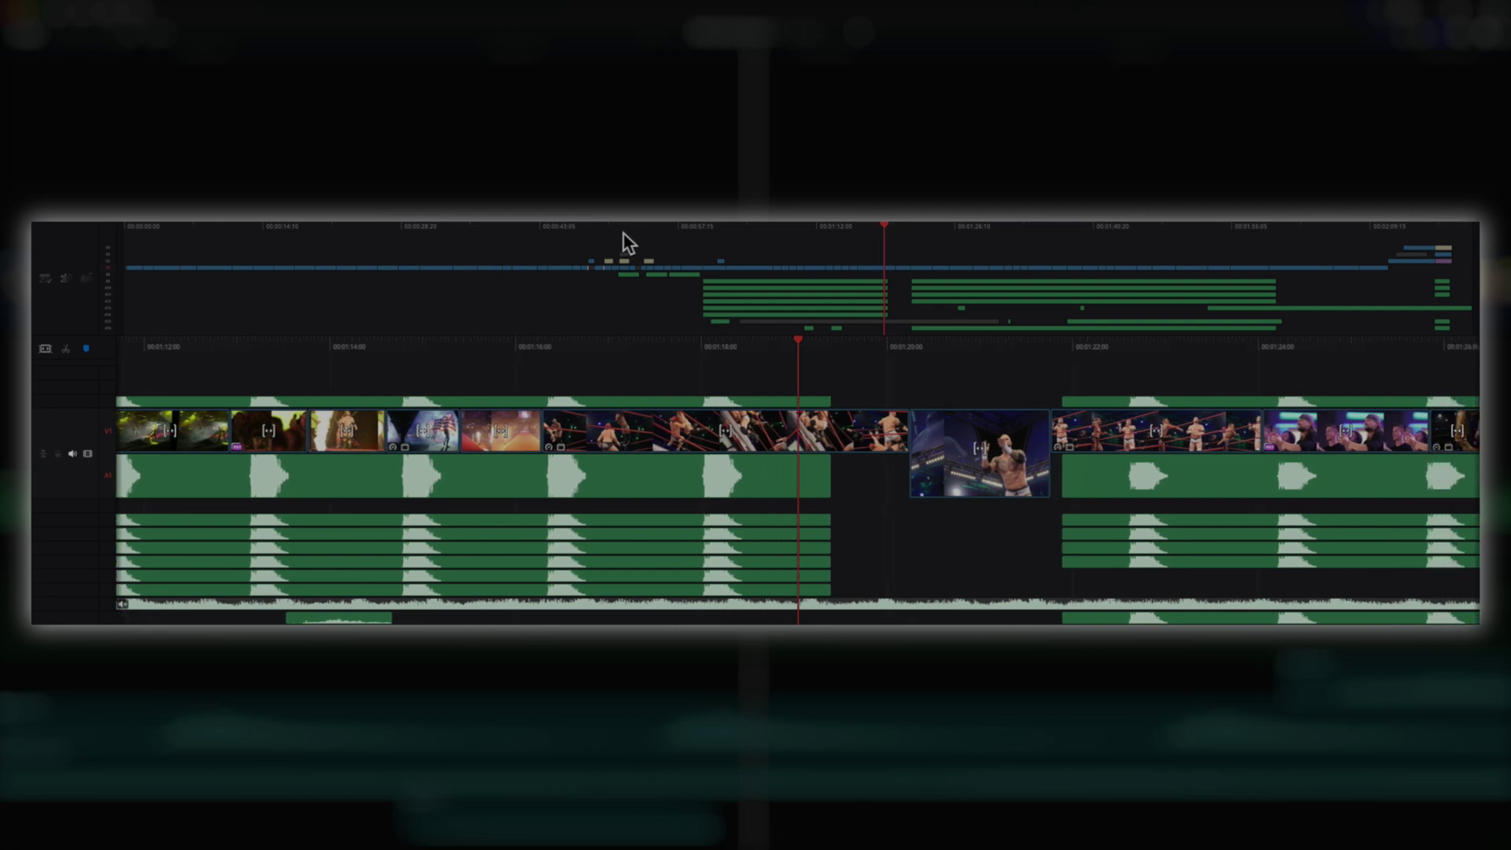
Jump to about 00:00:43, pause, then shuttle back and forth with J and L before playing forward
click(541, 225)
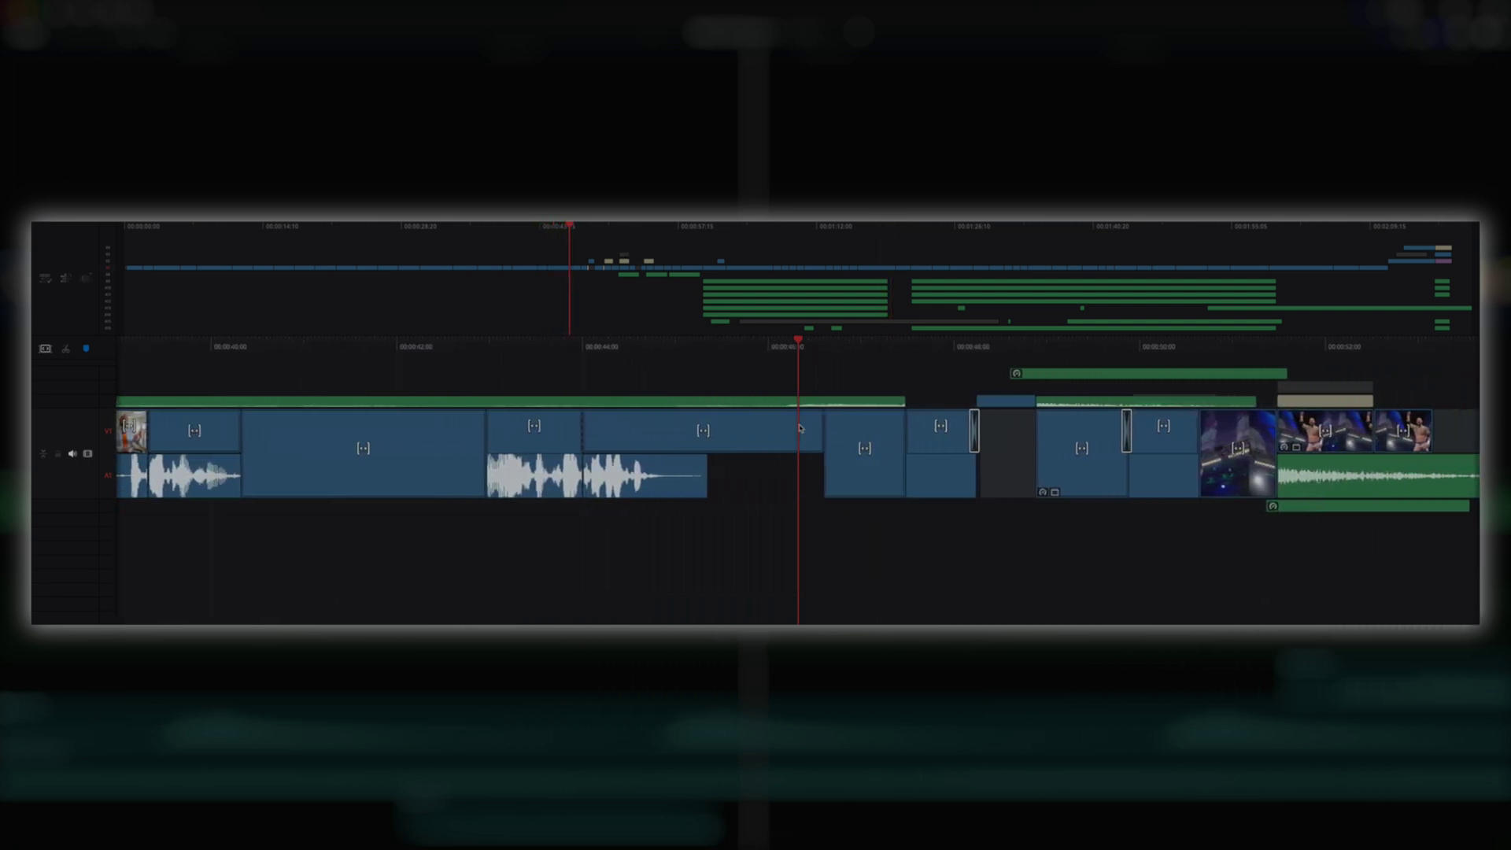
key(space)
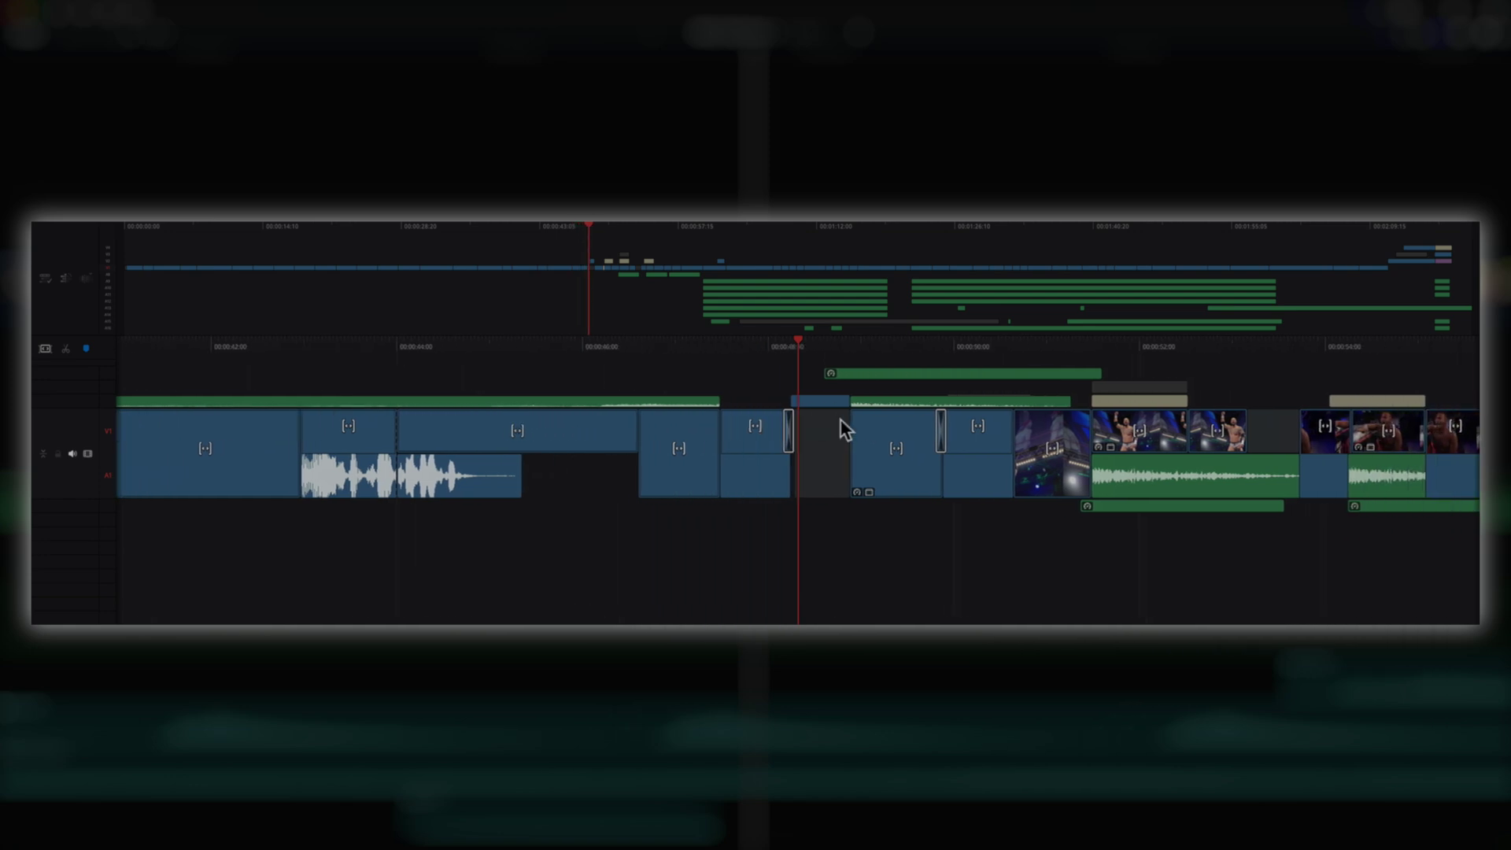
key(shift+Left)
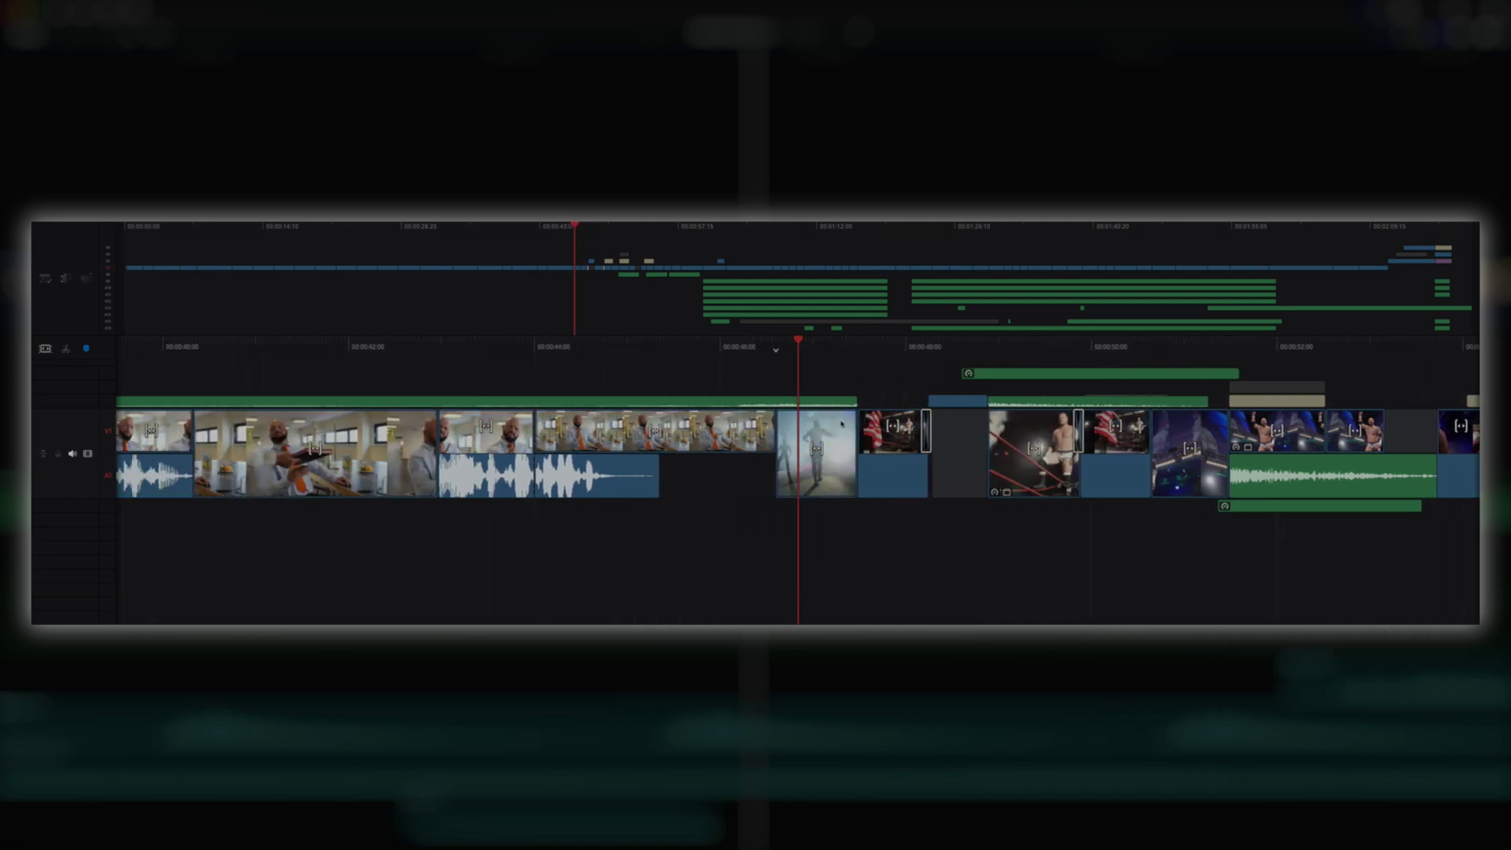
key(j)
key(j)
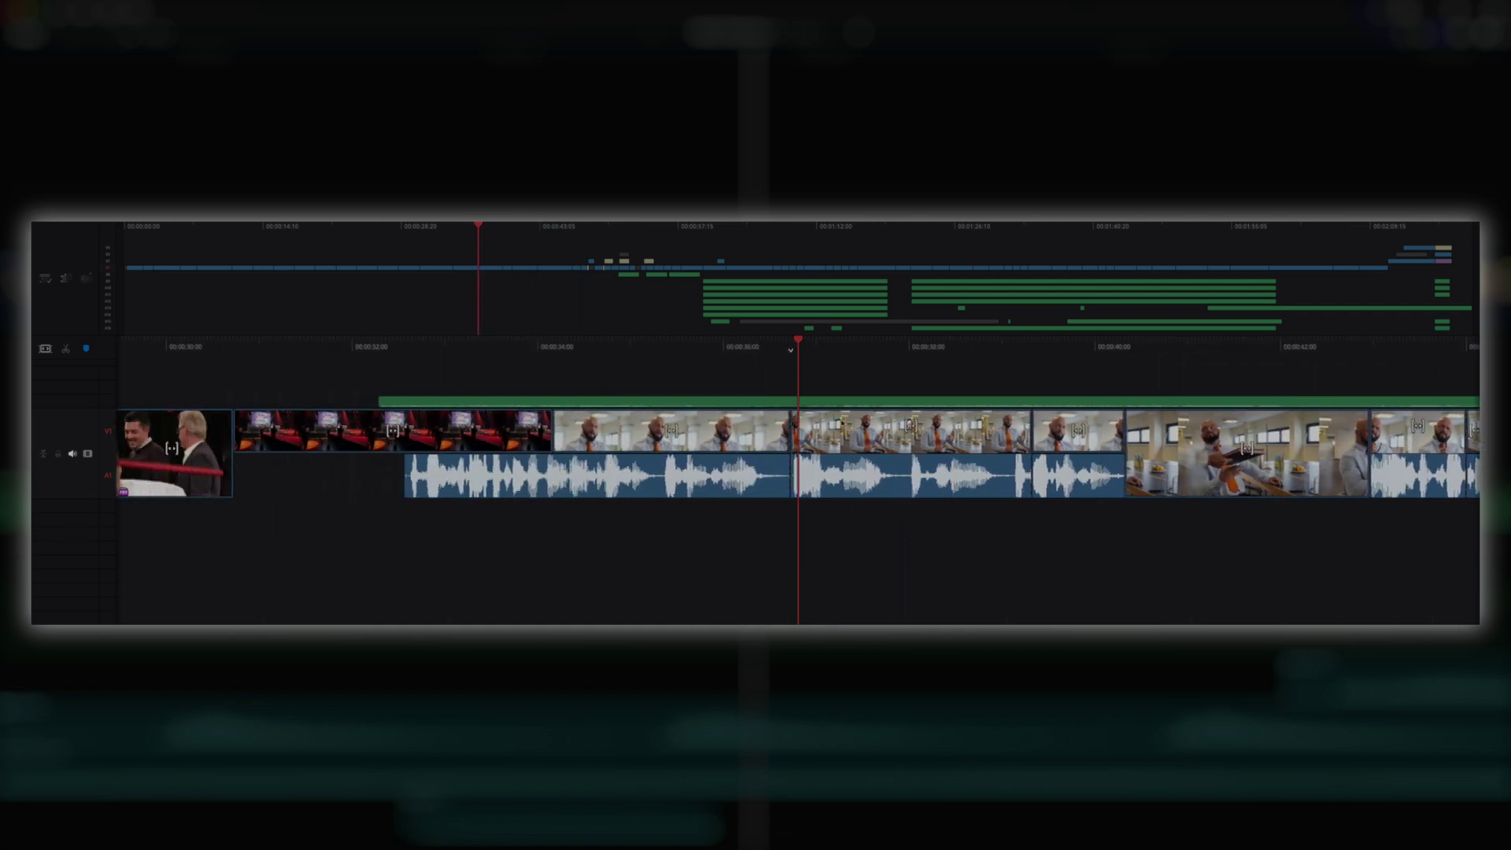
key(l)
key(l)
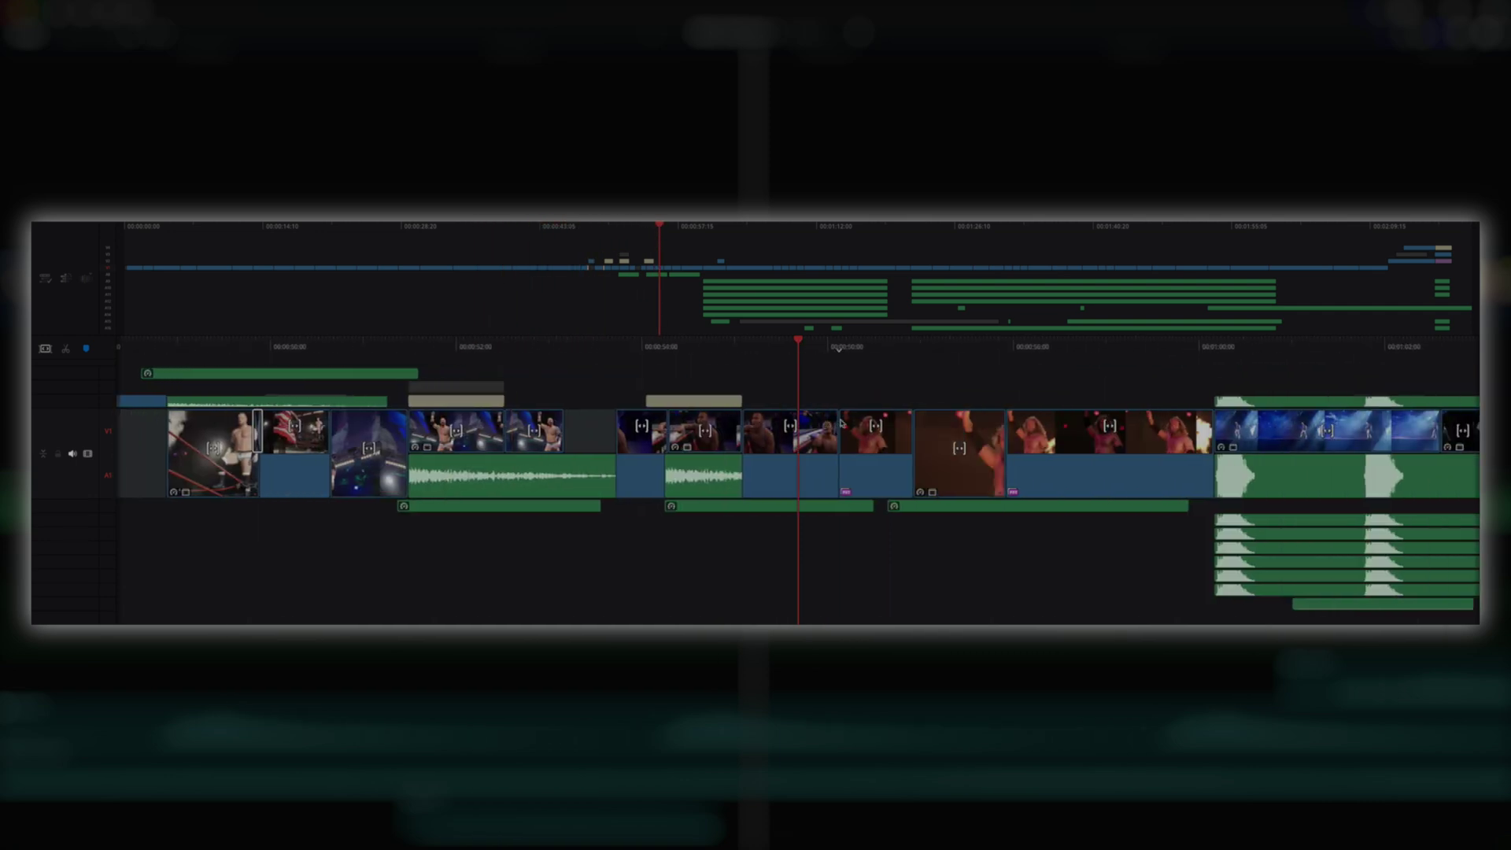
key(j)
key(l)
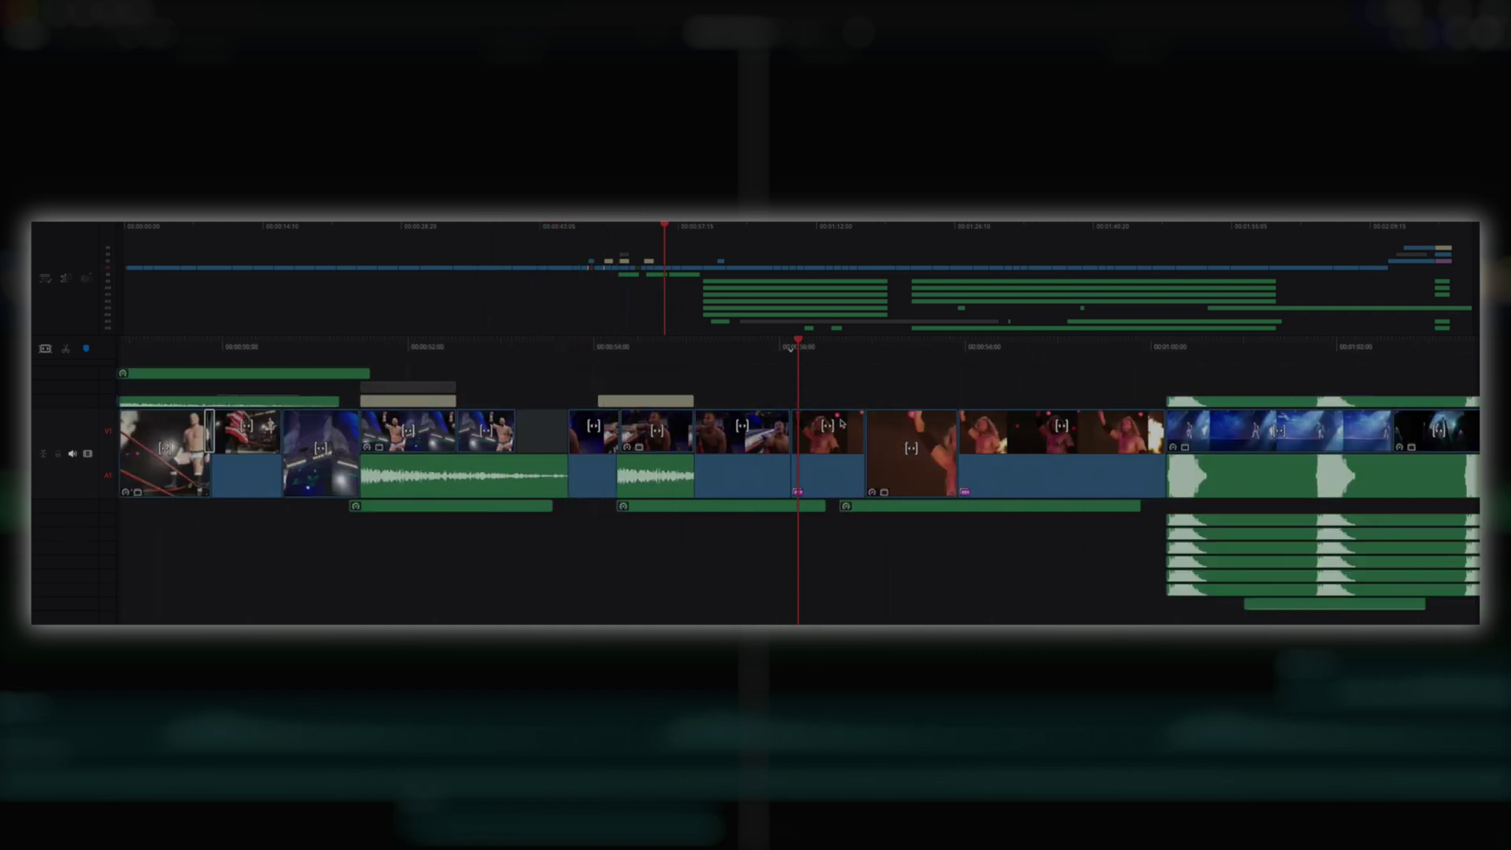
key(j)
key(j)
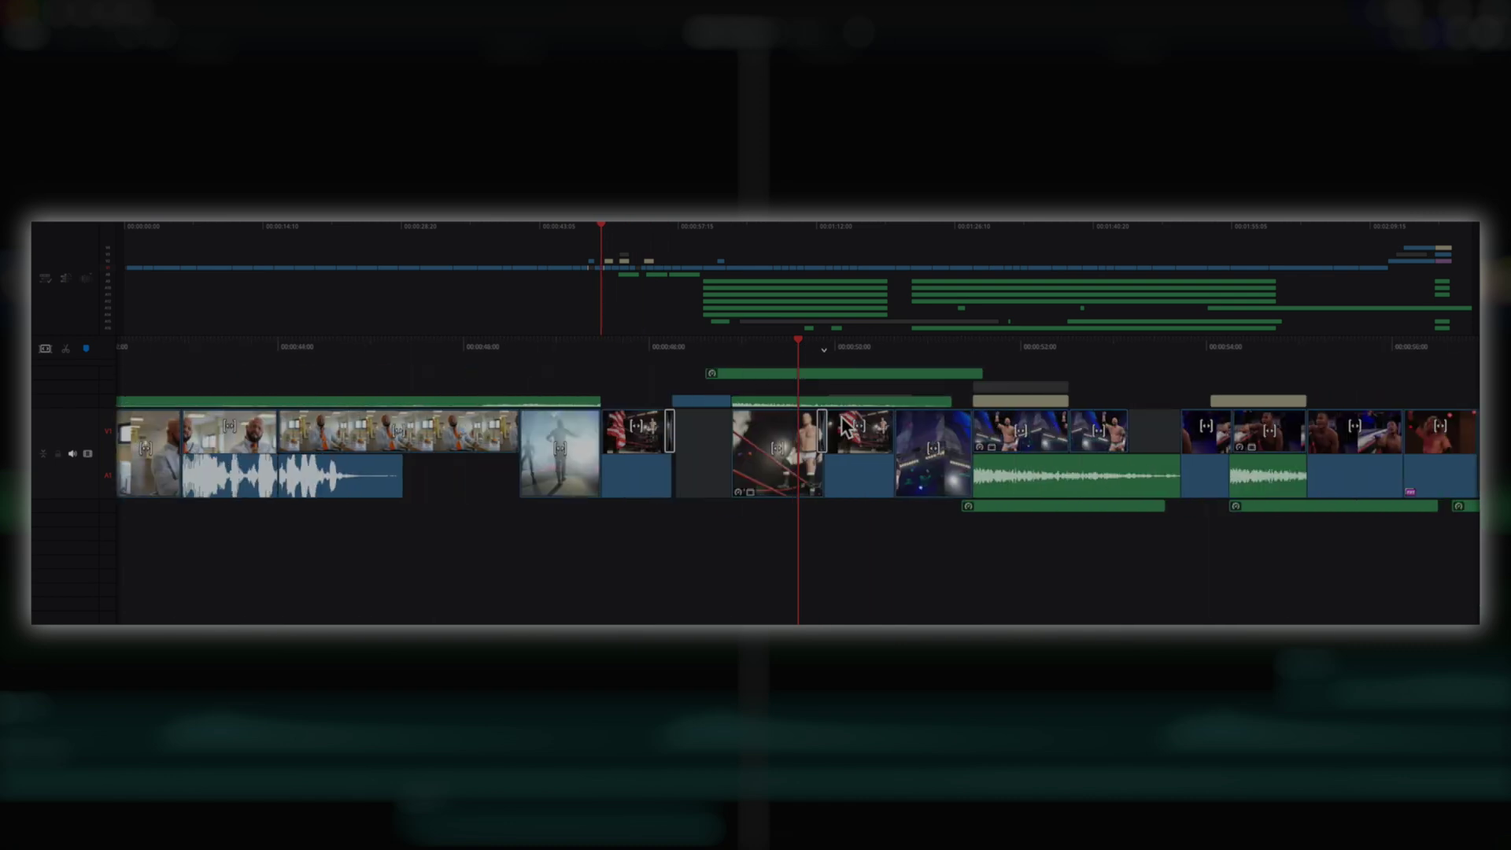
key(l)
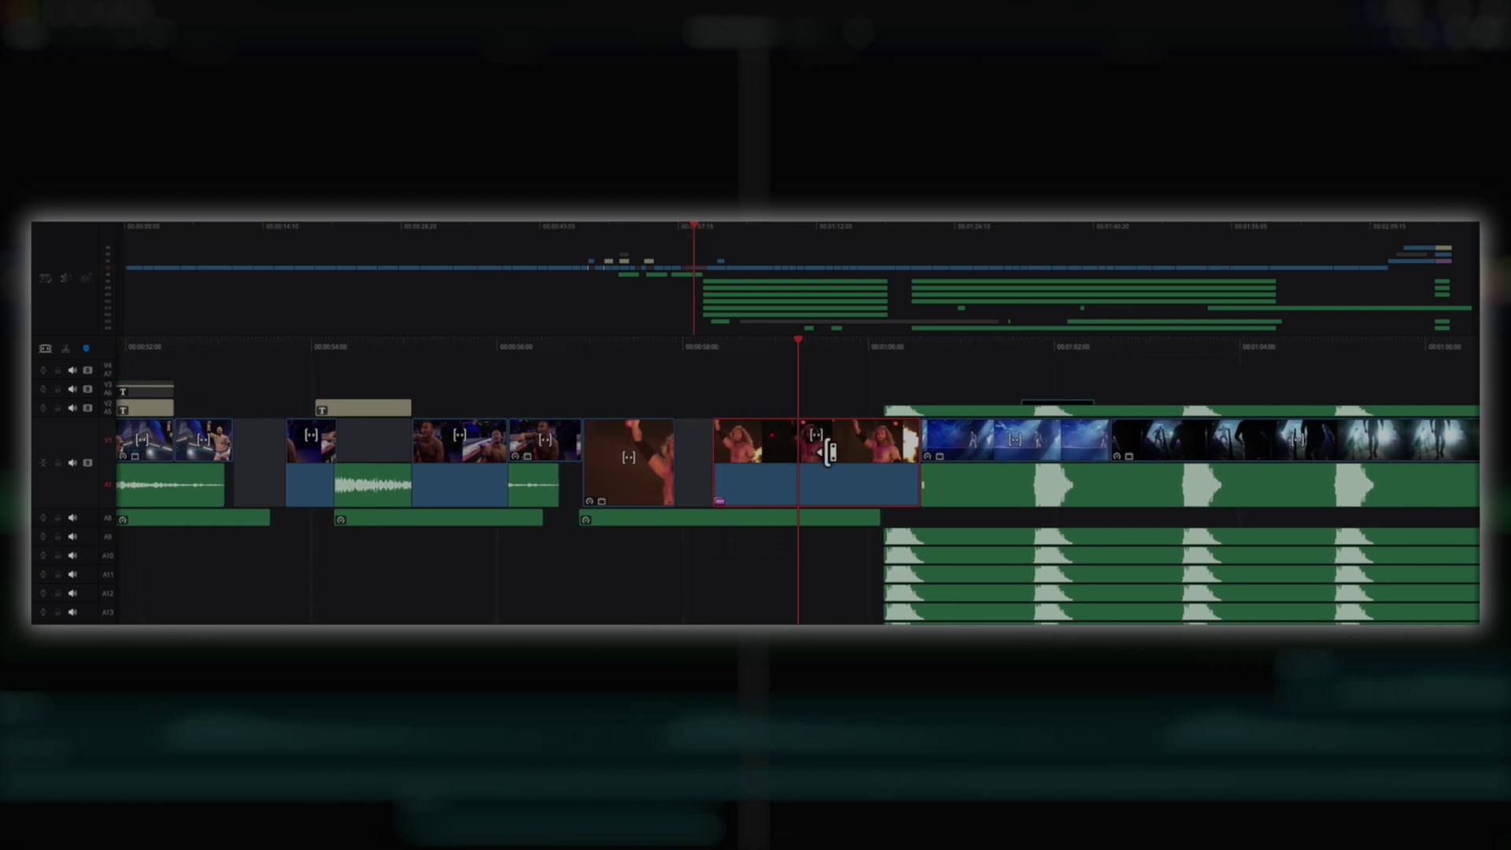
Drag the red-outlined dancing-crowd clip left along V1 to an earlier position
drag(828, 451, 669, 446)
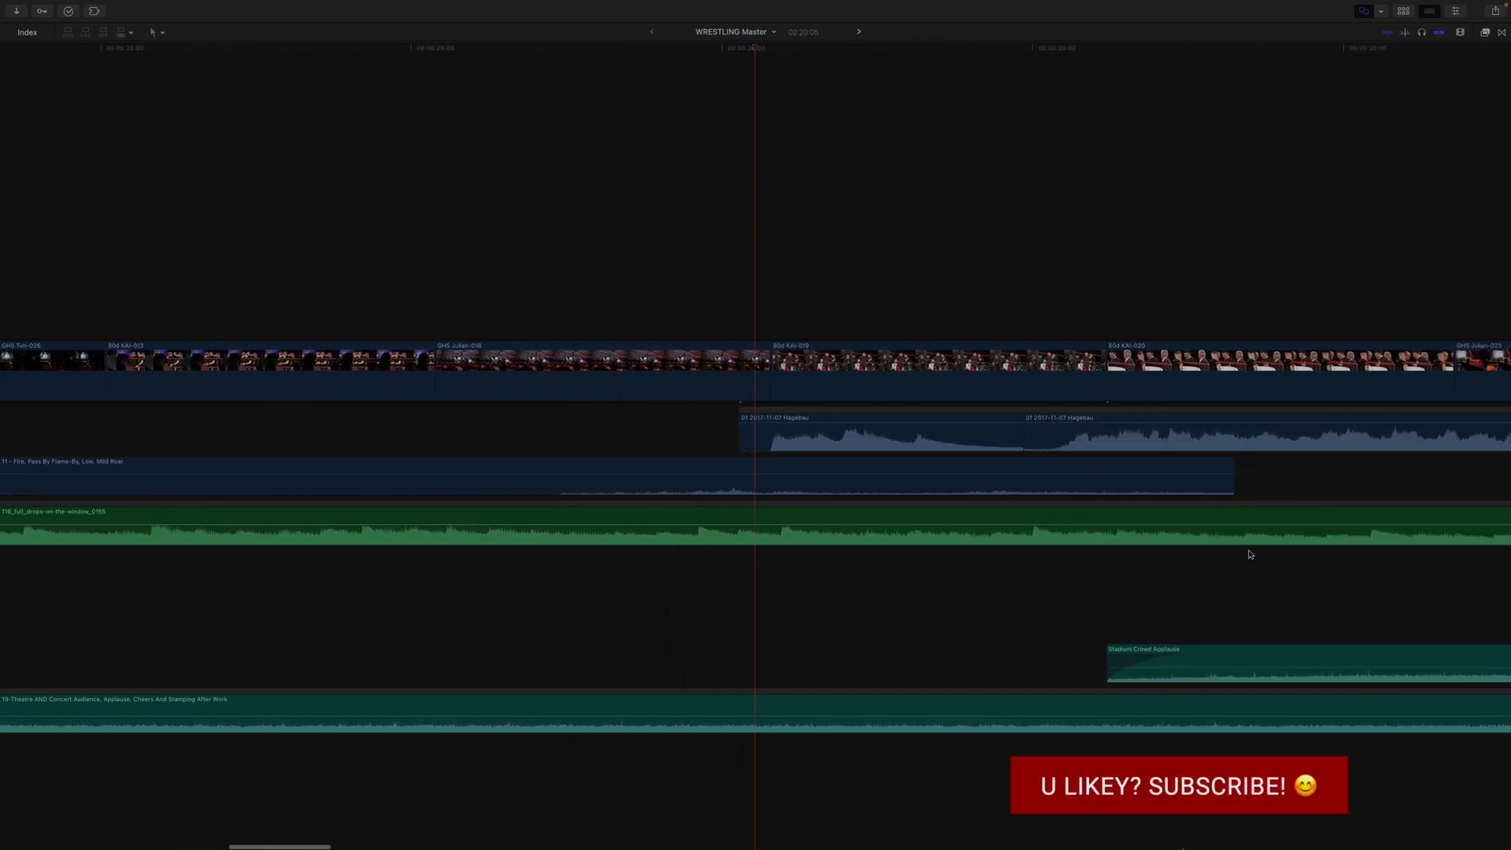
Scroll the tracks during playback and select the INTERVIEW 12 clip
scroll(1265, 566, down, 3)
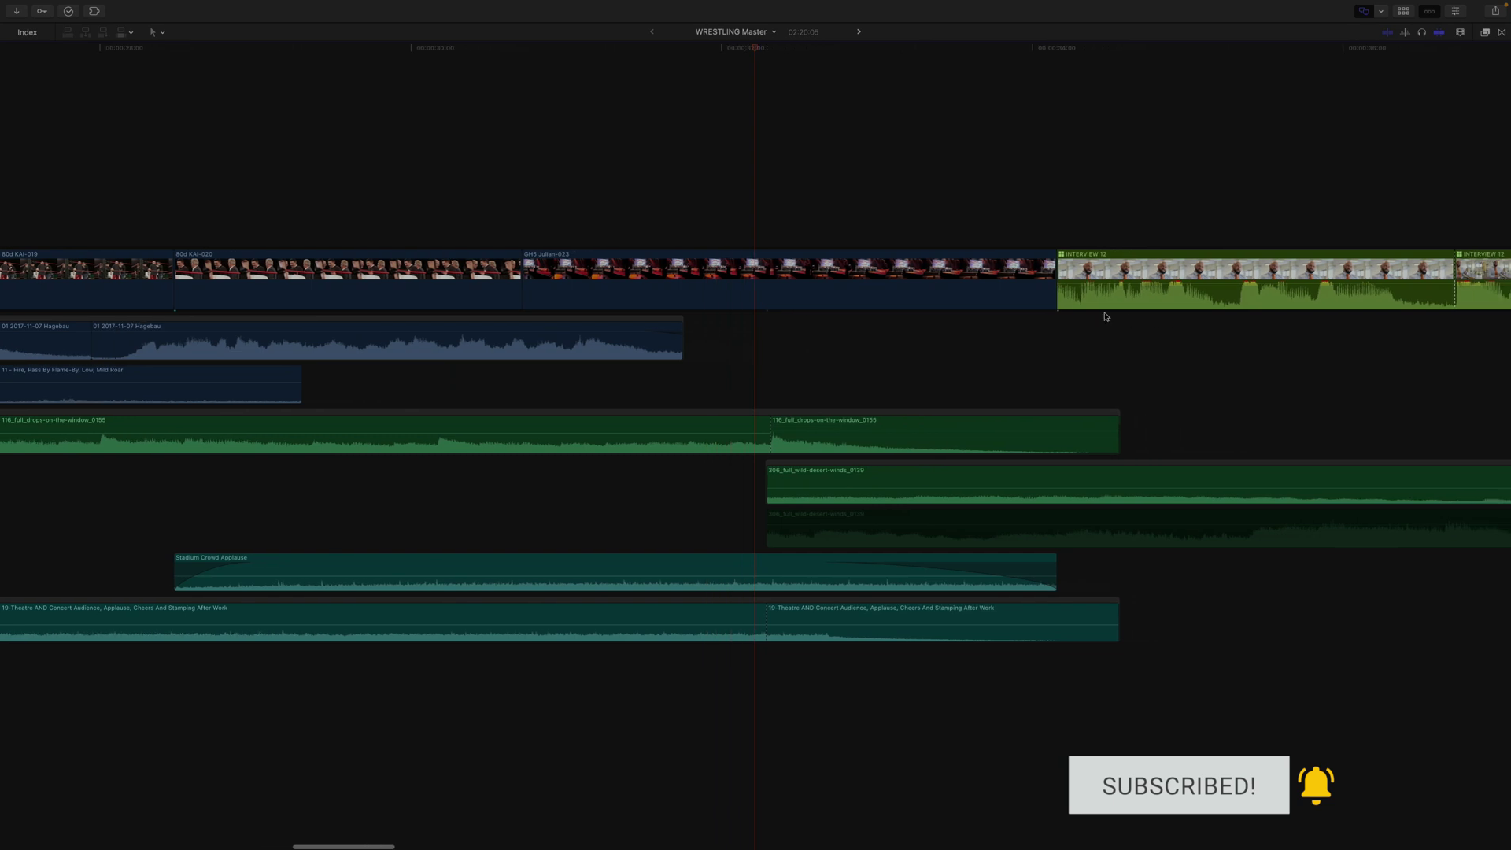
click(1033, 264)
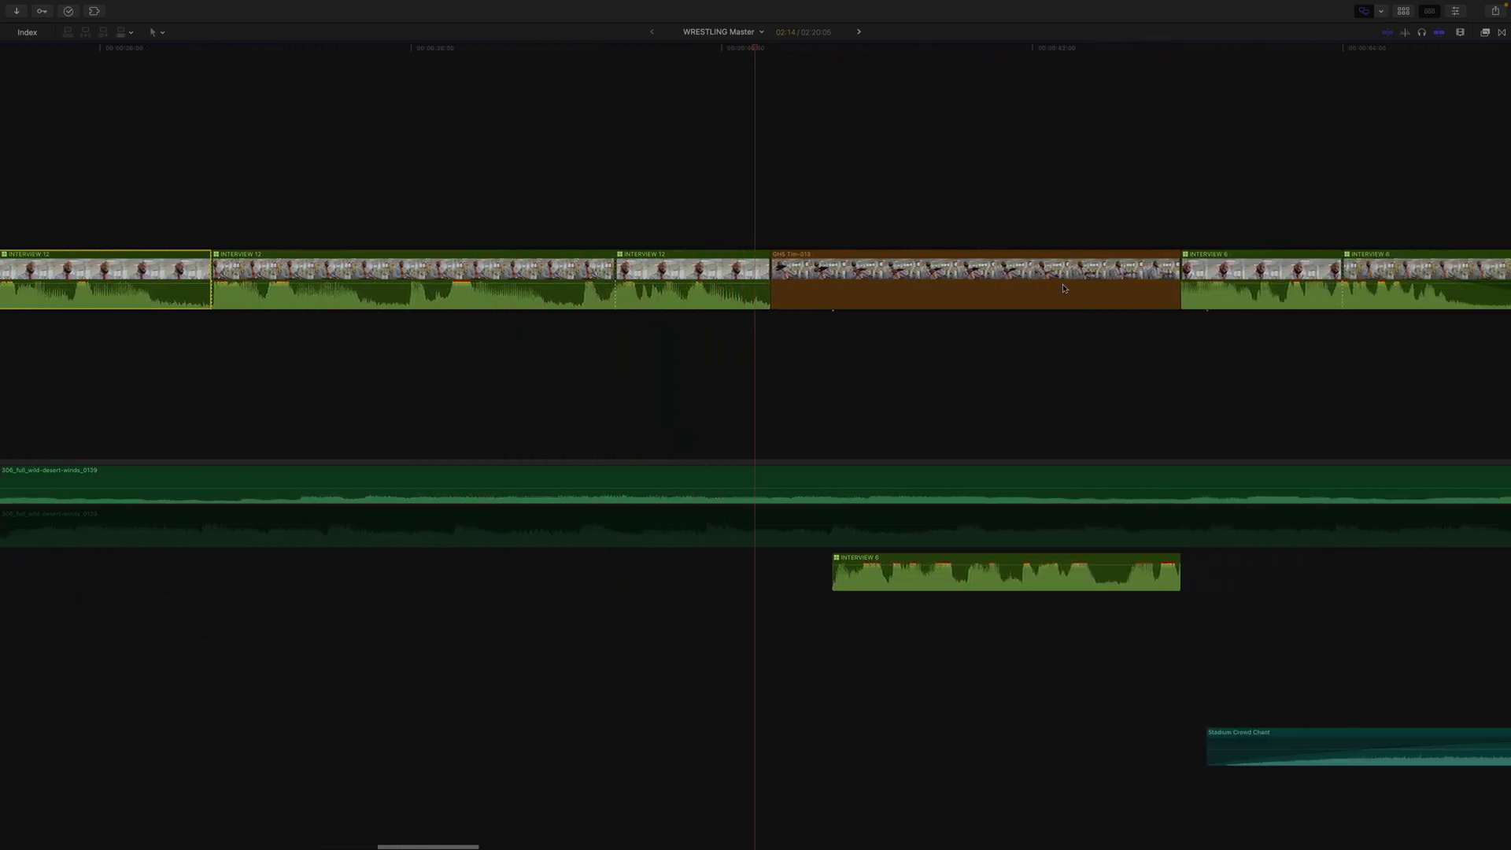
Slide the GH5 Tim-048 connected clip earlier in the timeline during playback
drag(1027, 488, 1027, 495)
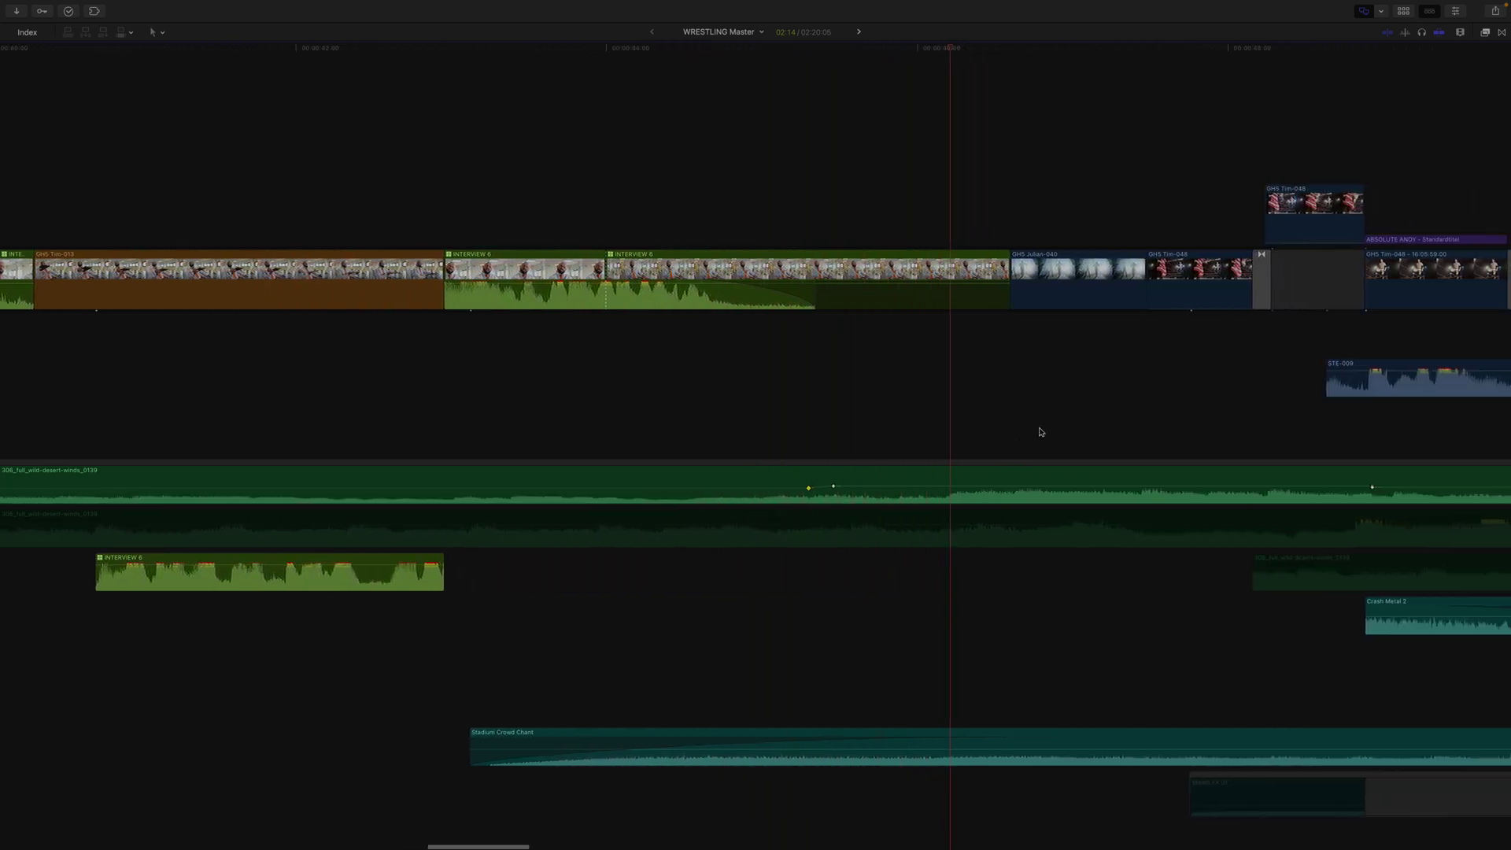
click(1069, 218)
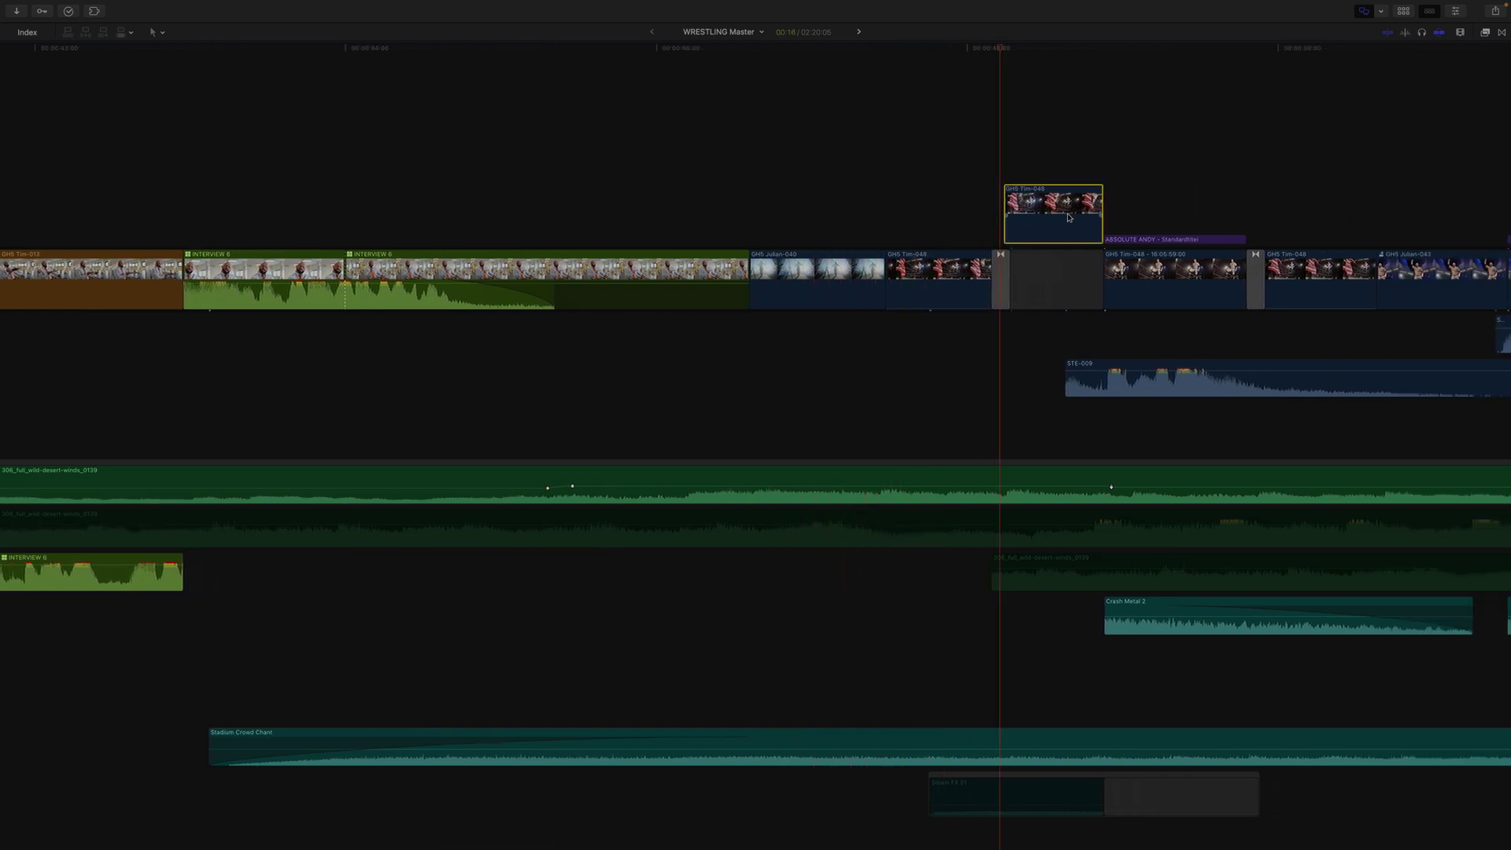
mouse_move(1069, 218)
mouse_down()
mouse_move(988, 216)
mouse_move(1066, 214)
mouse_up()
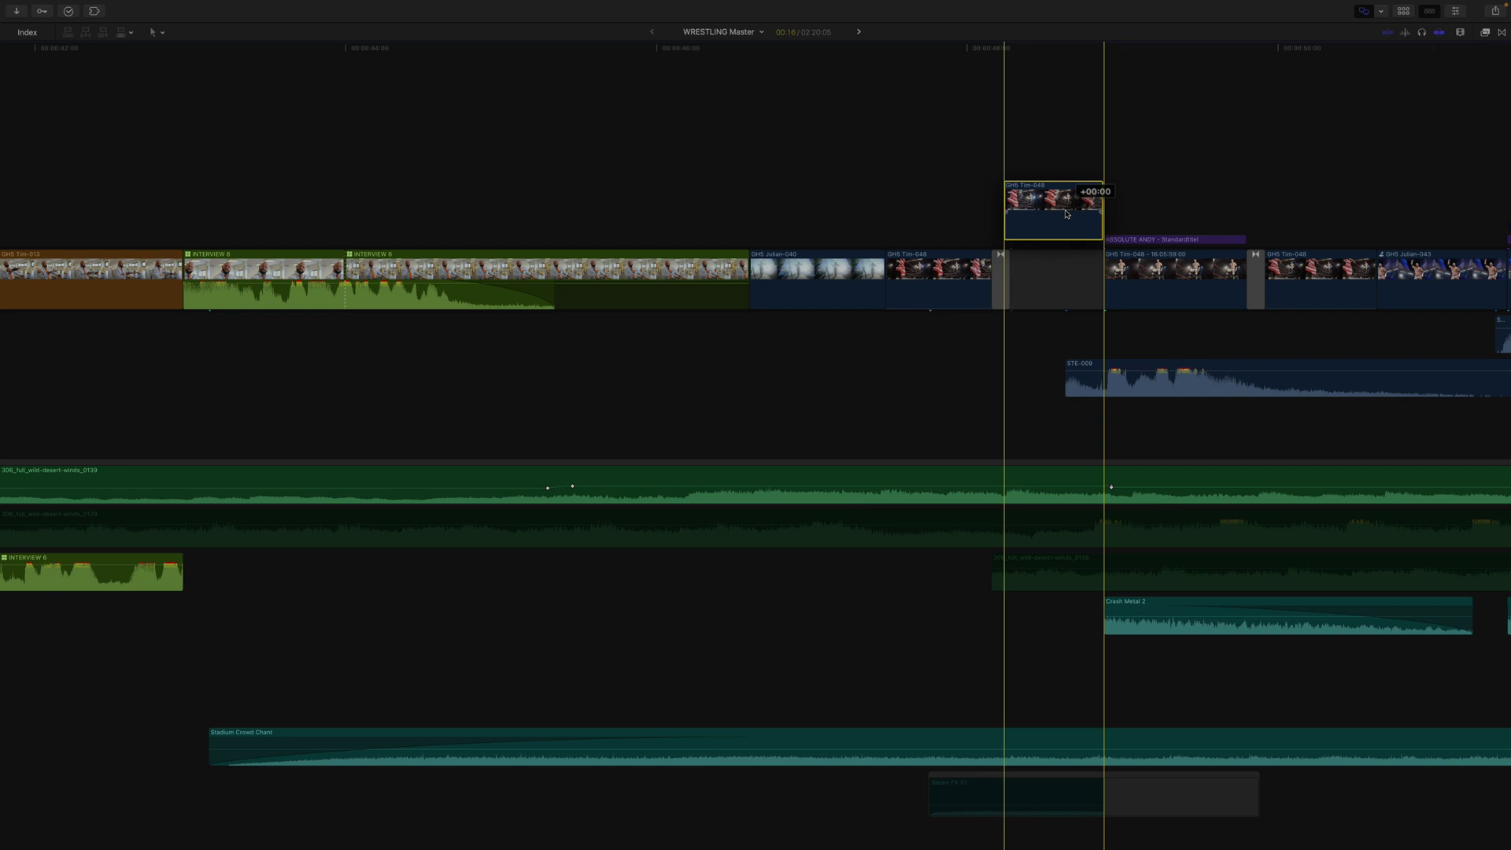
drag(1066, 214, 1066, 214)
Select GH5 Julian-040 and drag the desert-winds music volume line toward 5 dB
scroll(1063, 220, right, 15)
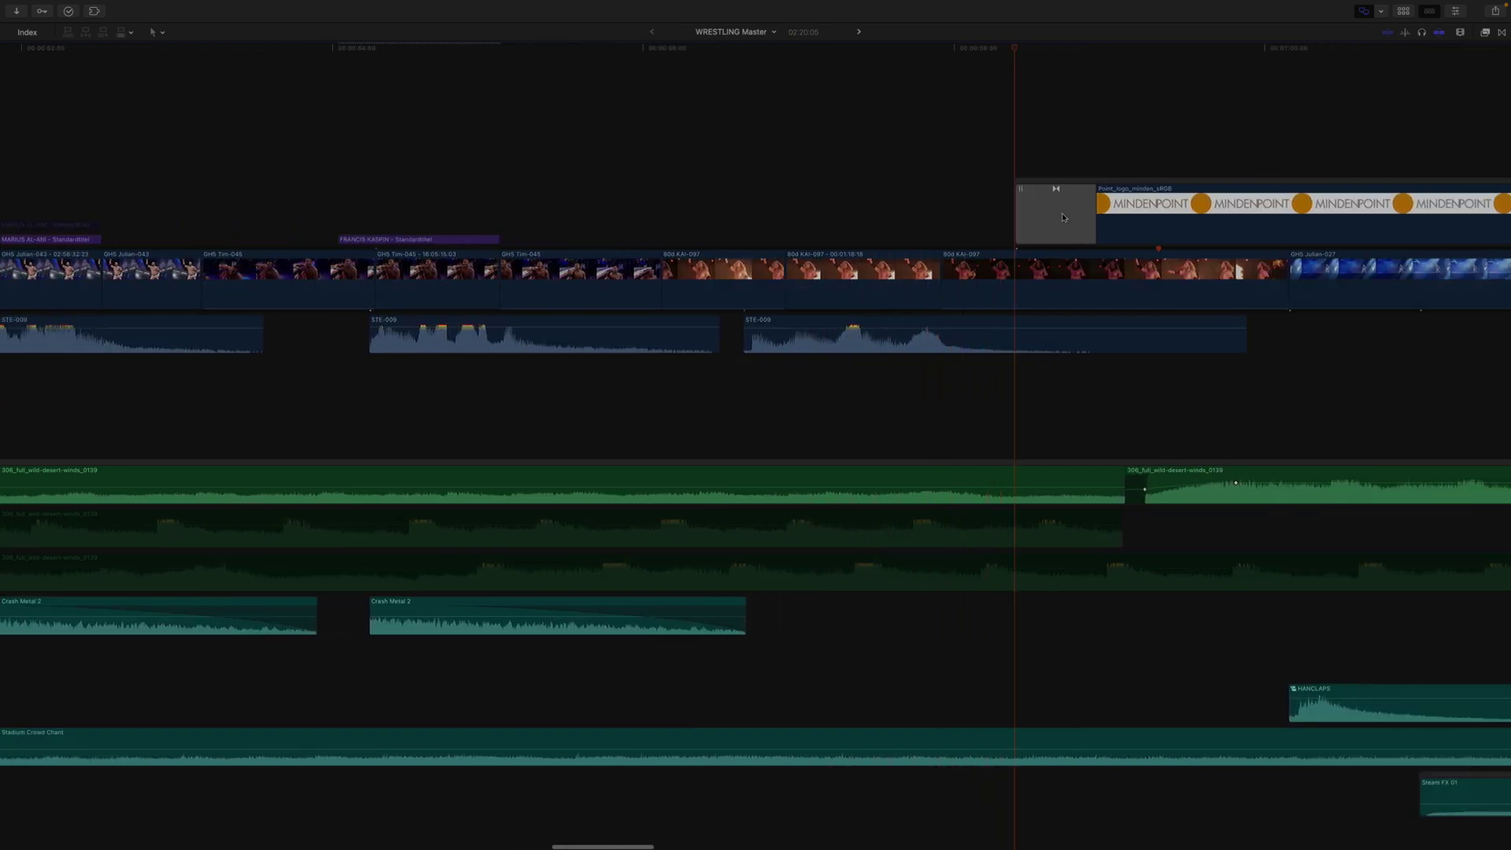
scroll(1058, 232, right, 10)
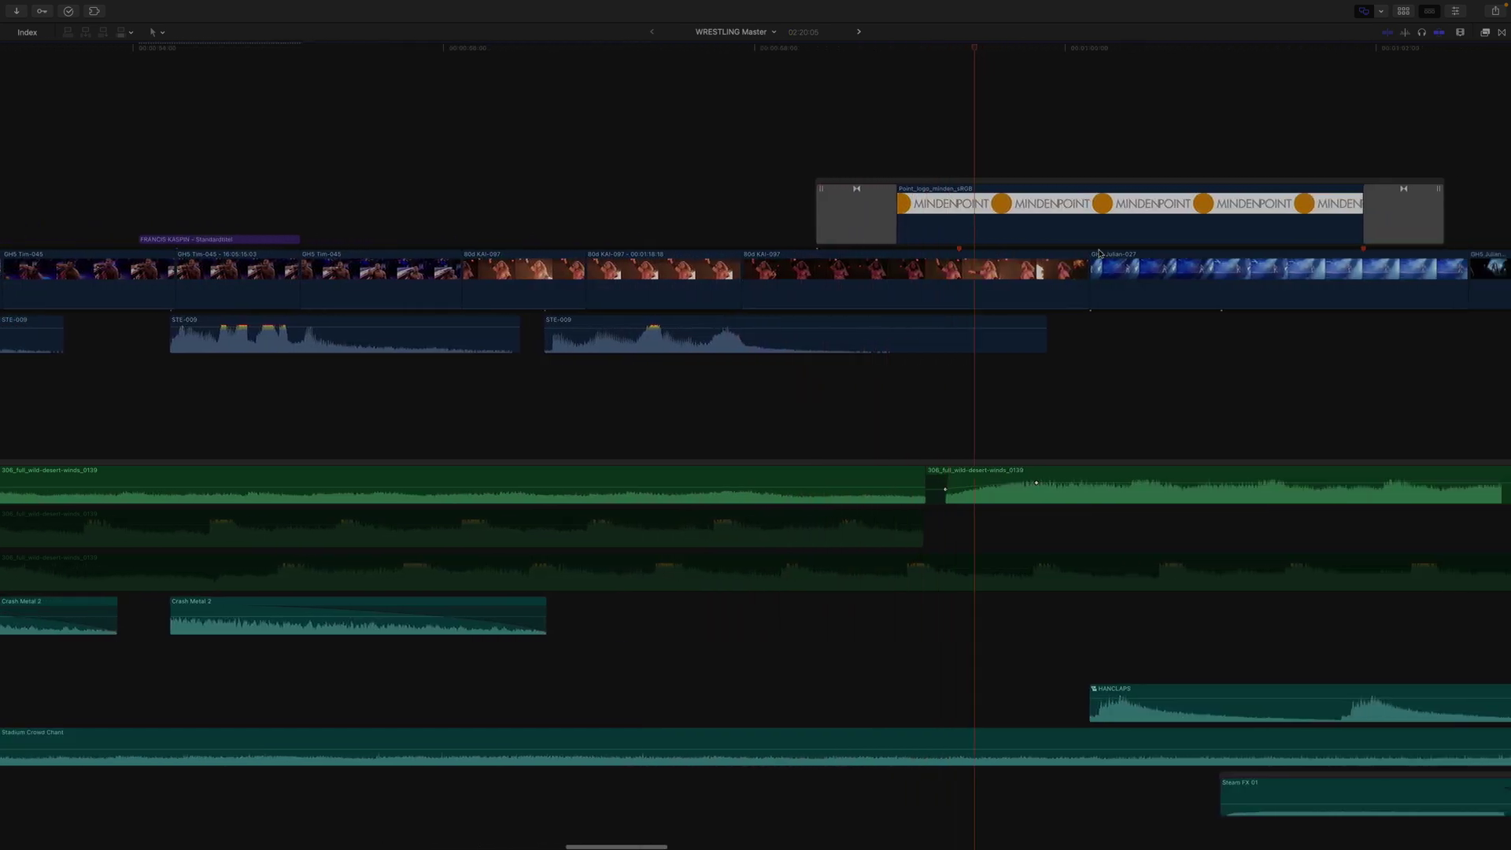
scroll(1232, 267, right, 3)
click(1220, 269)
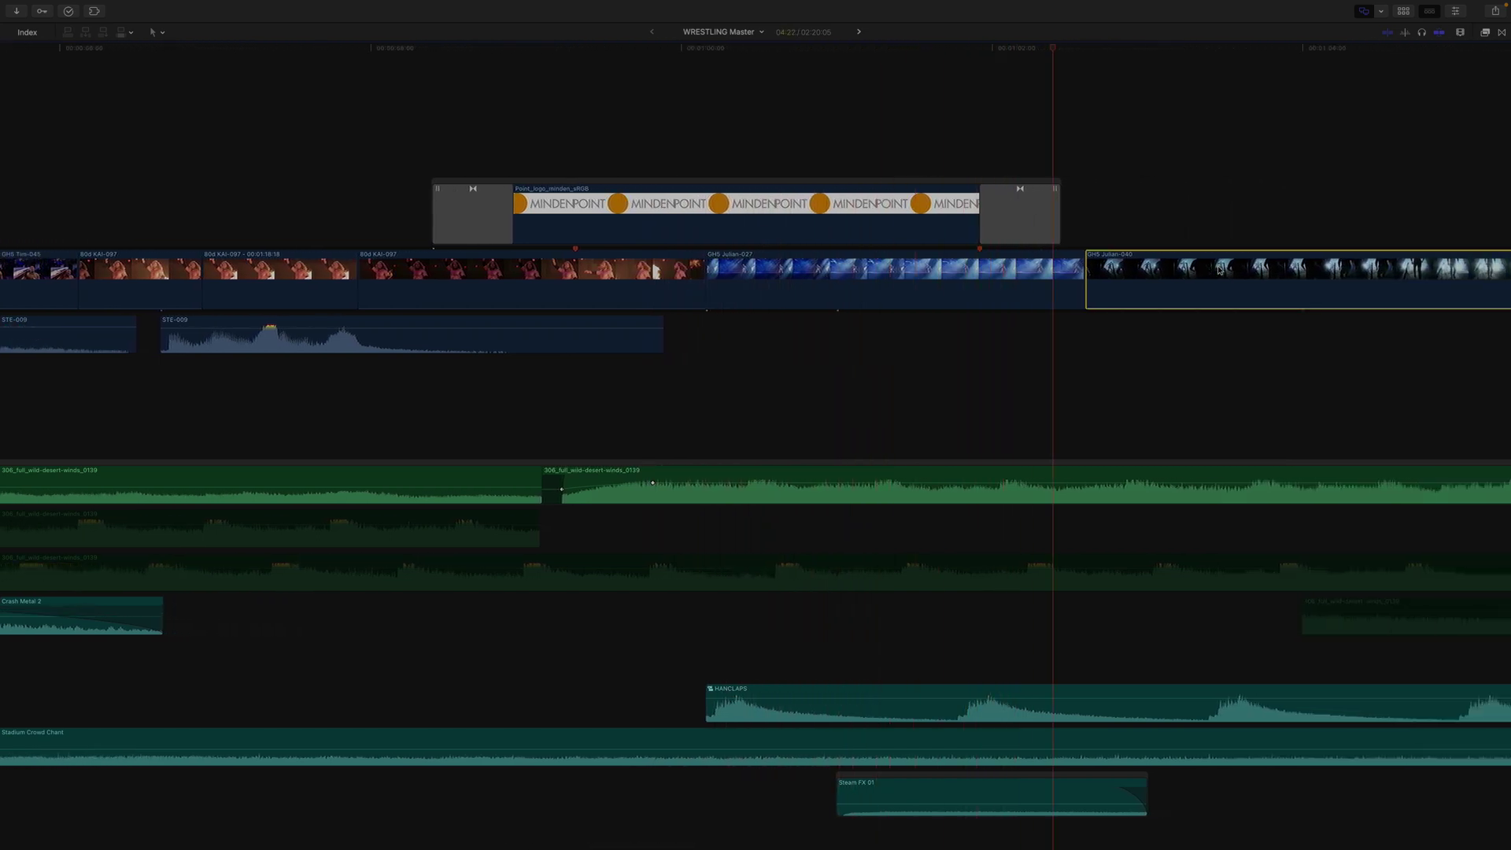
scroll(1220, 270, right, 10)
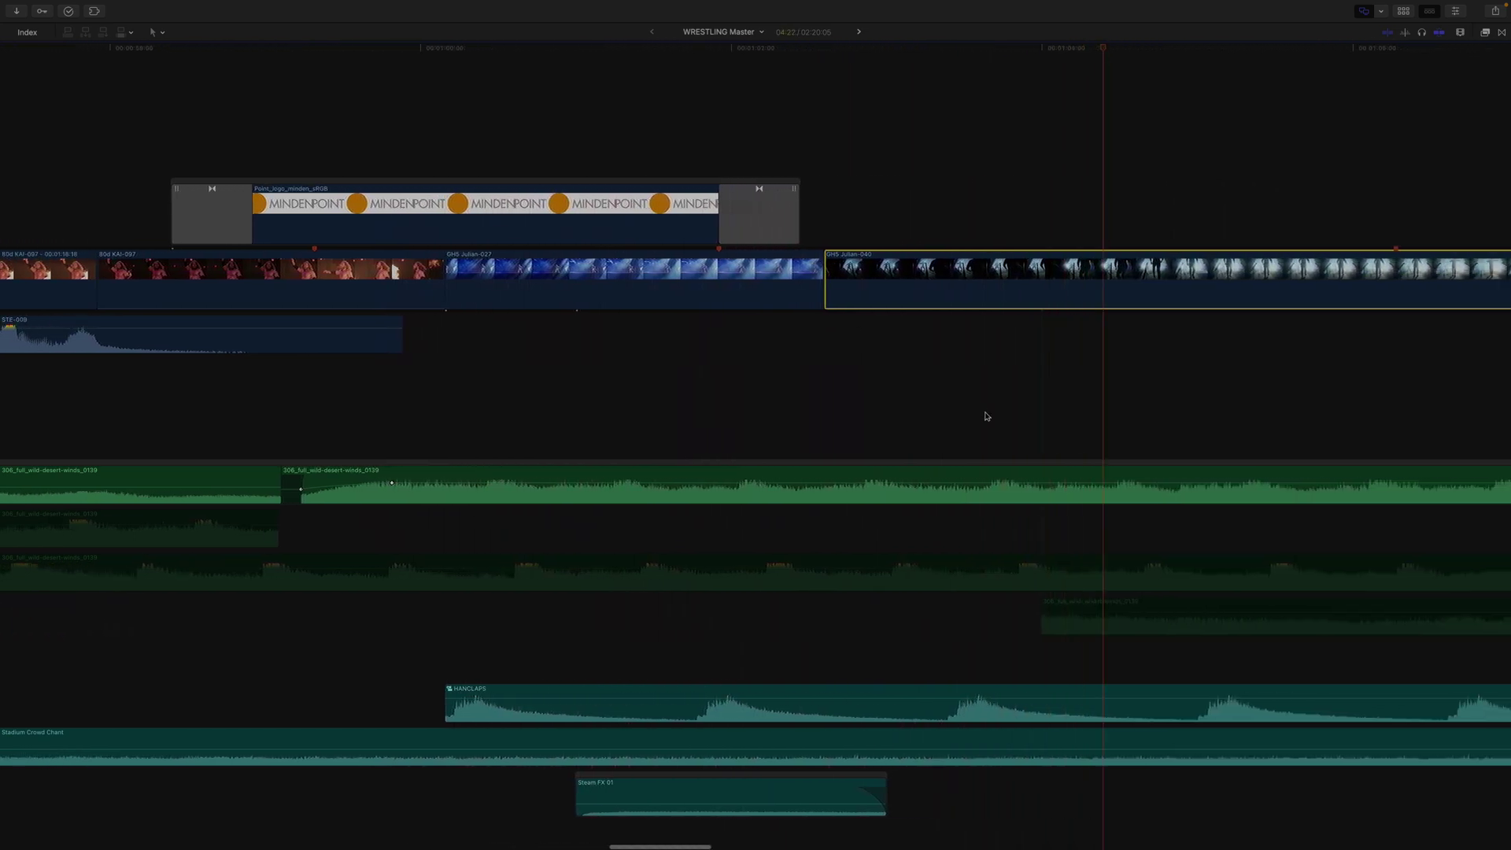
scroll(1002, 478, right, 5)
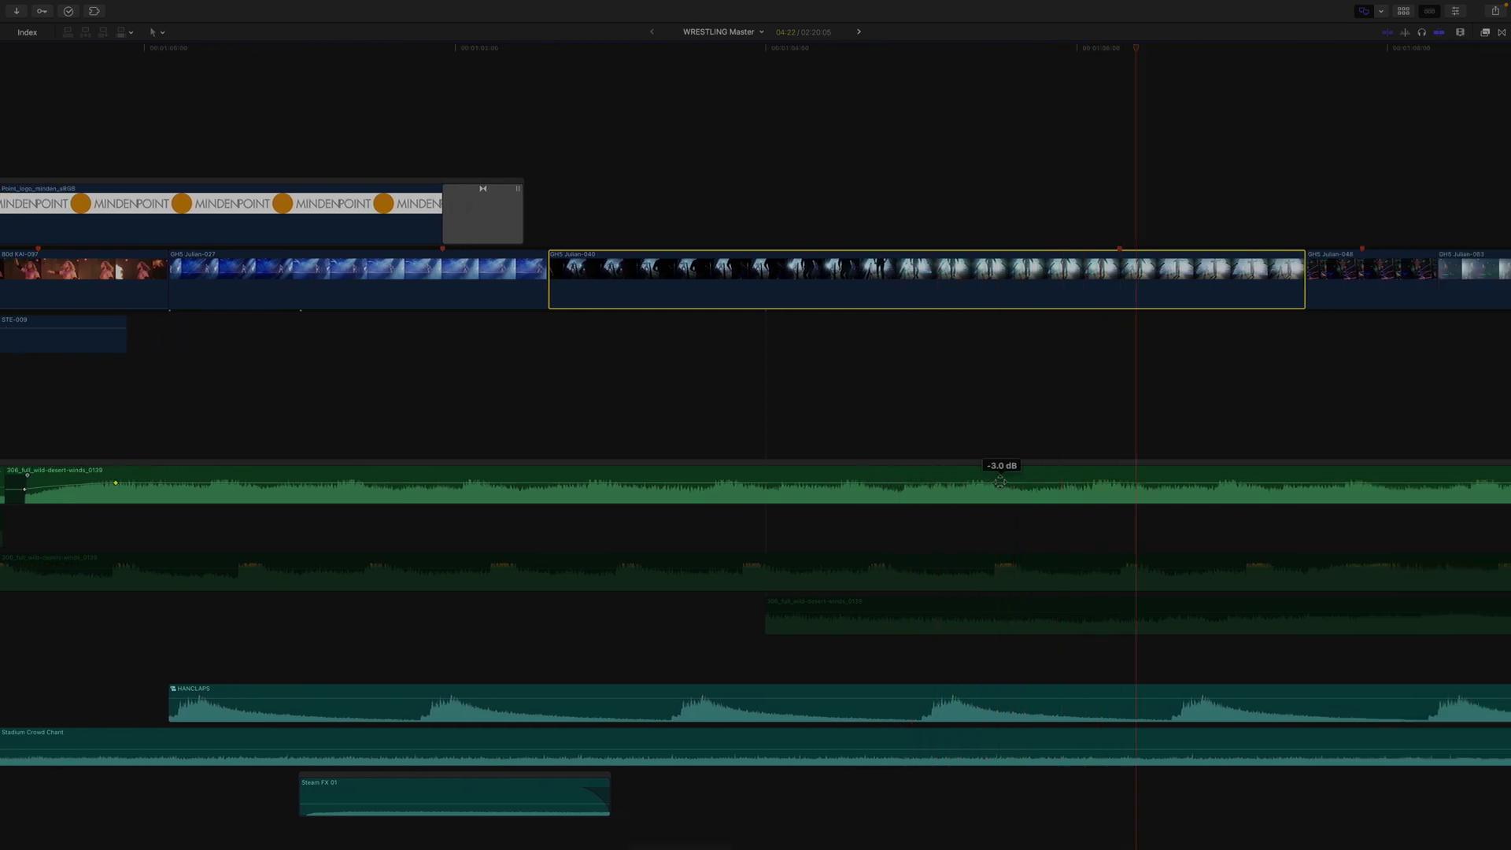
drag(999, 480, 999, 485)
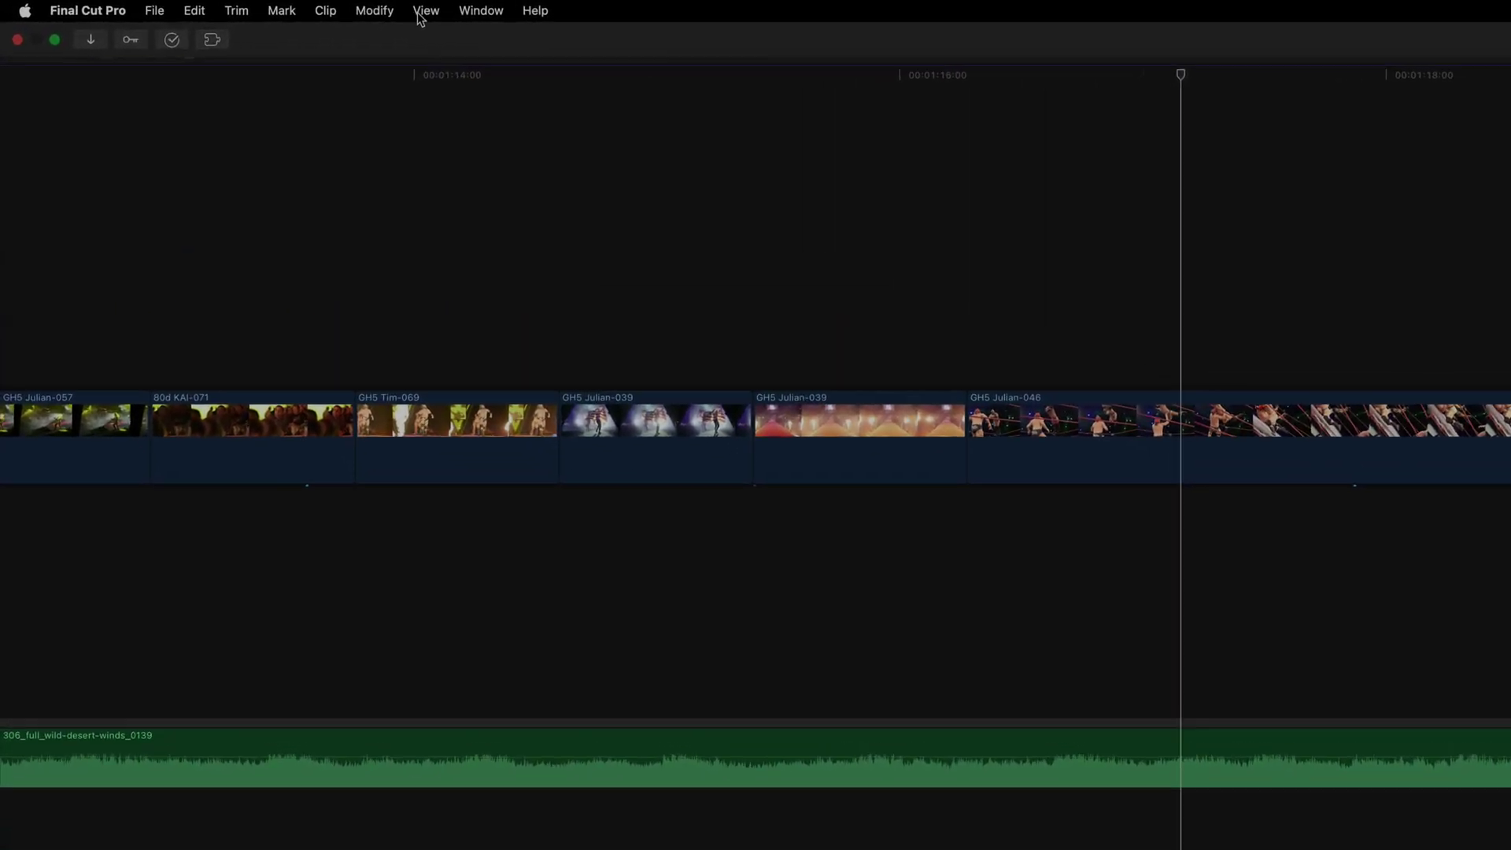
Enable View > Clip Skimming and place the playhead at a new timeline spot
click(421, 13)
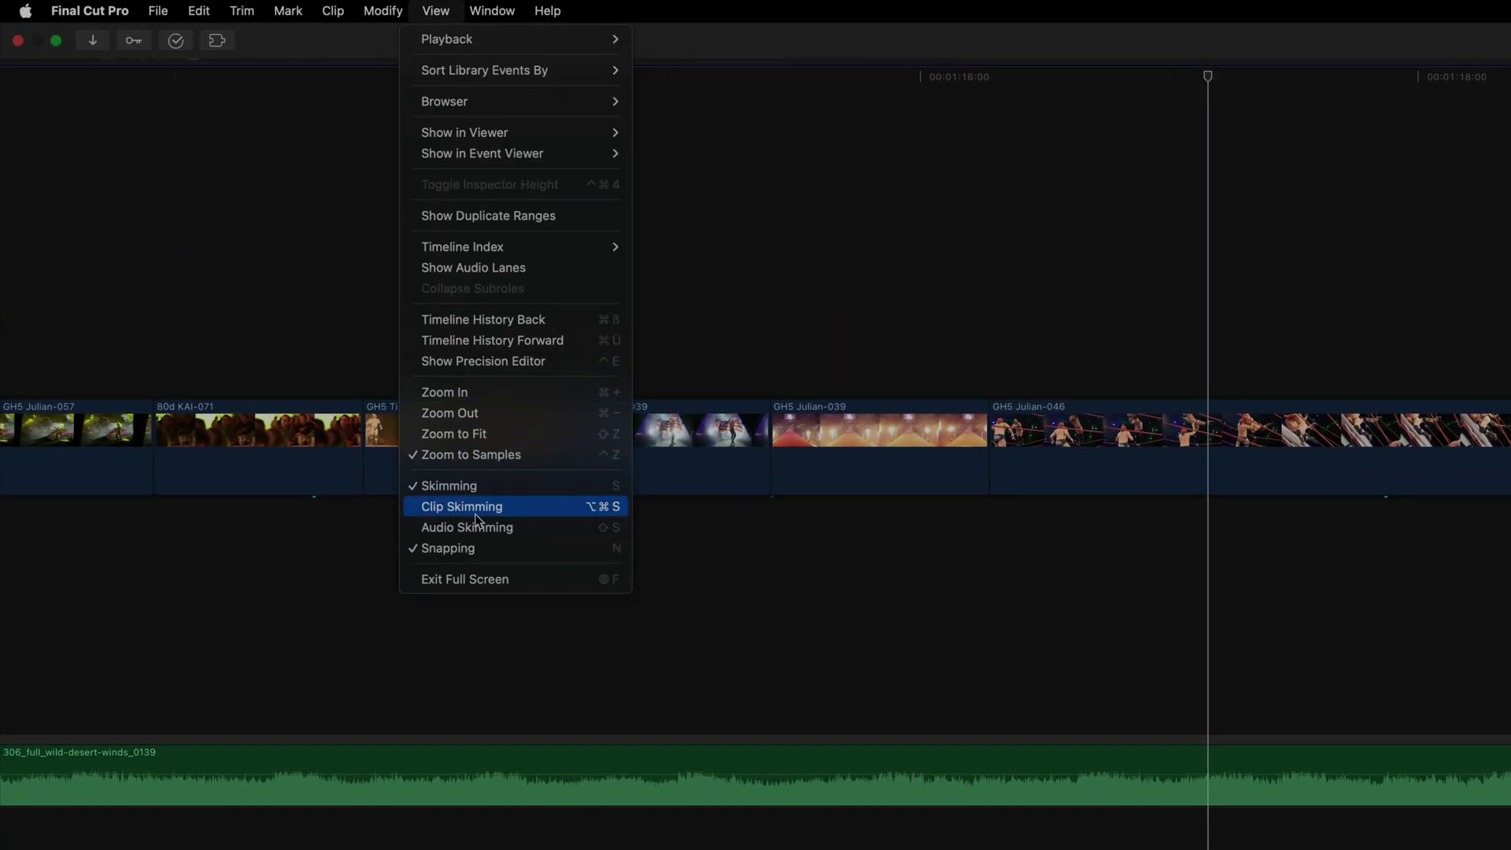
click(554, 512)
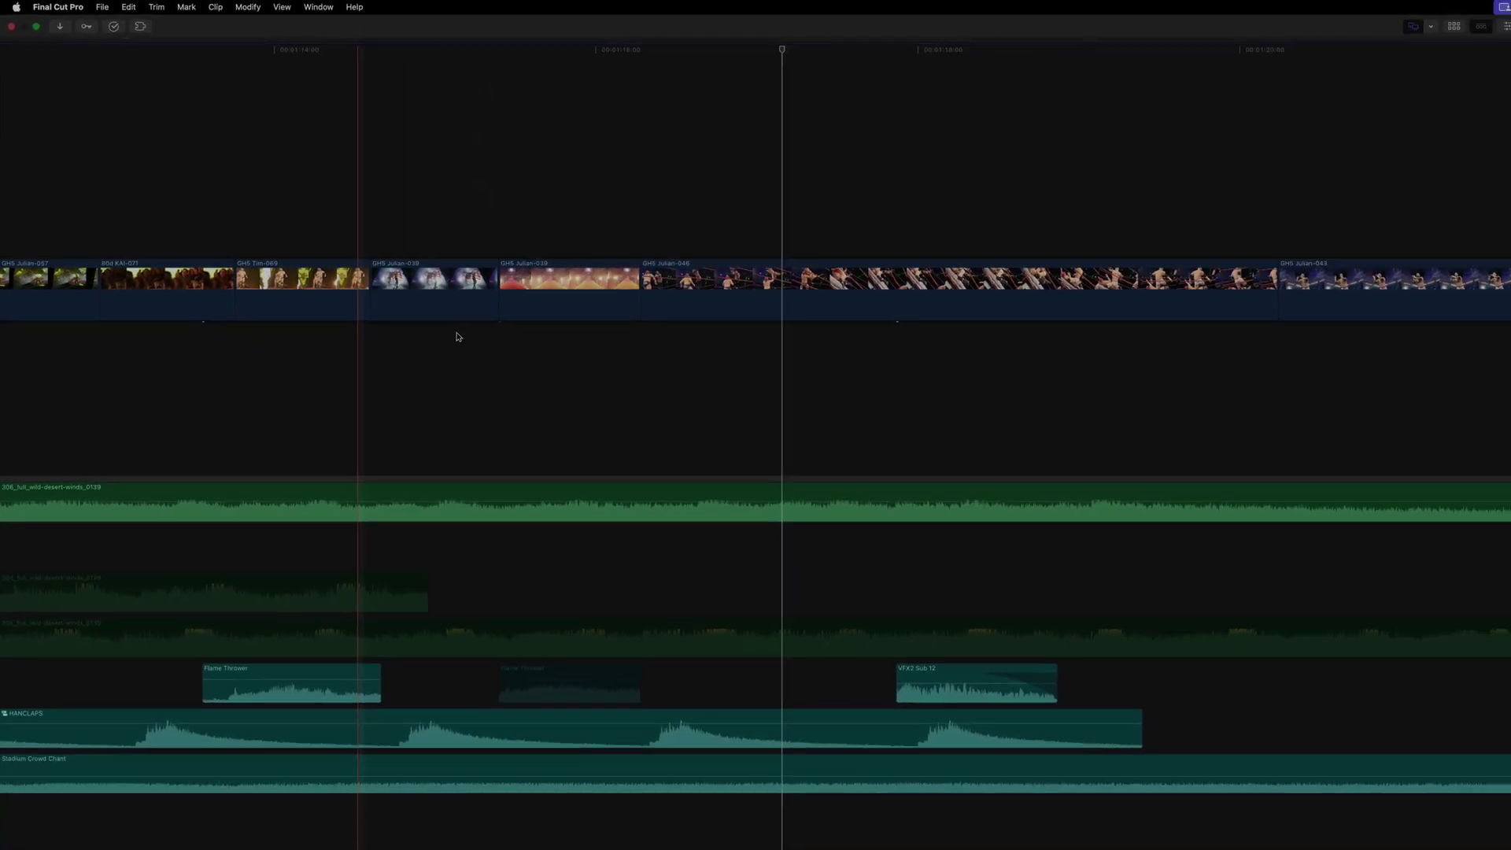
click(897, 275)
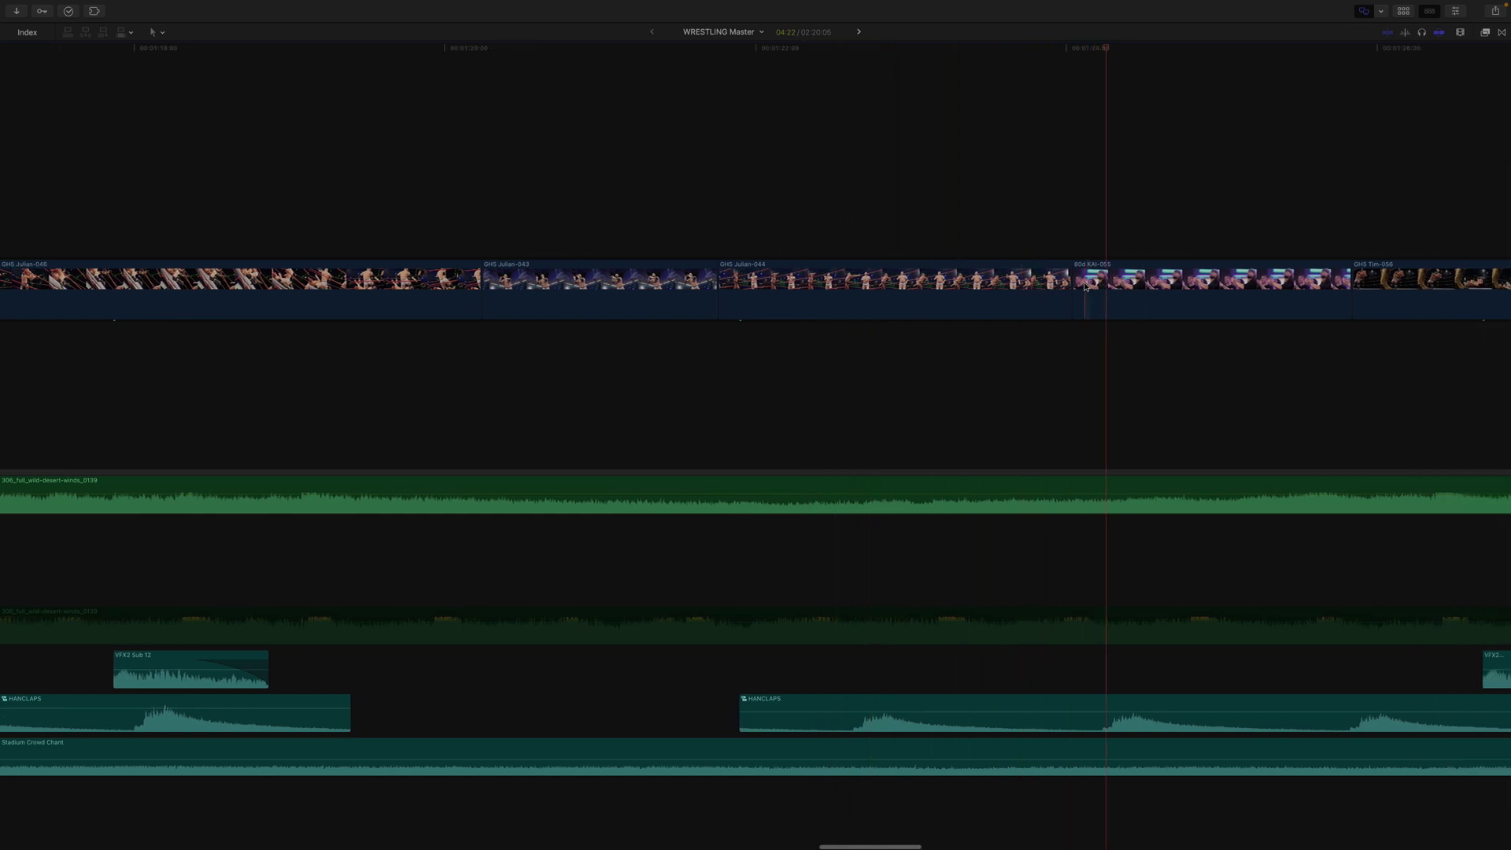
Trim KAI-055's start, resume playback, boost desert-winds to 5 dB and lower VFX2 Sub 12
drag(1079, 288, 1037, 289)
key(space)
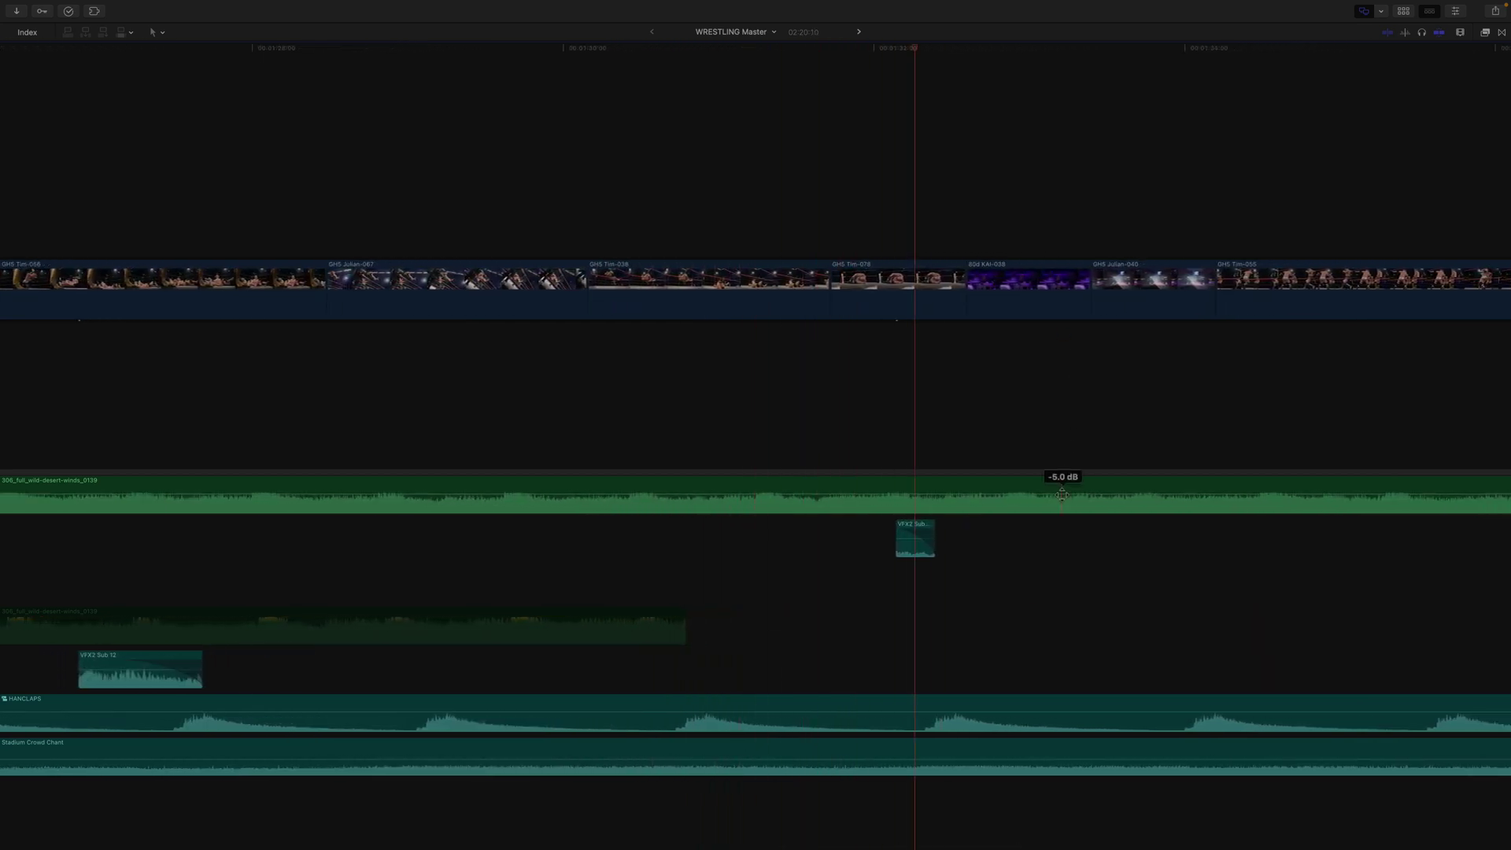
drag(1060, 492, 1057, 491)
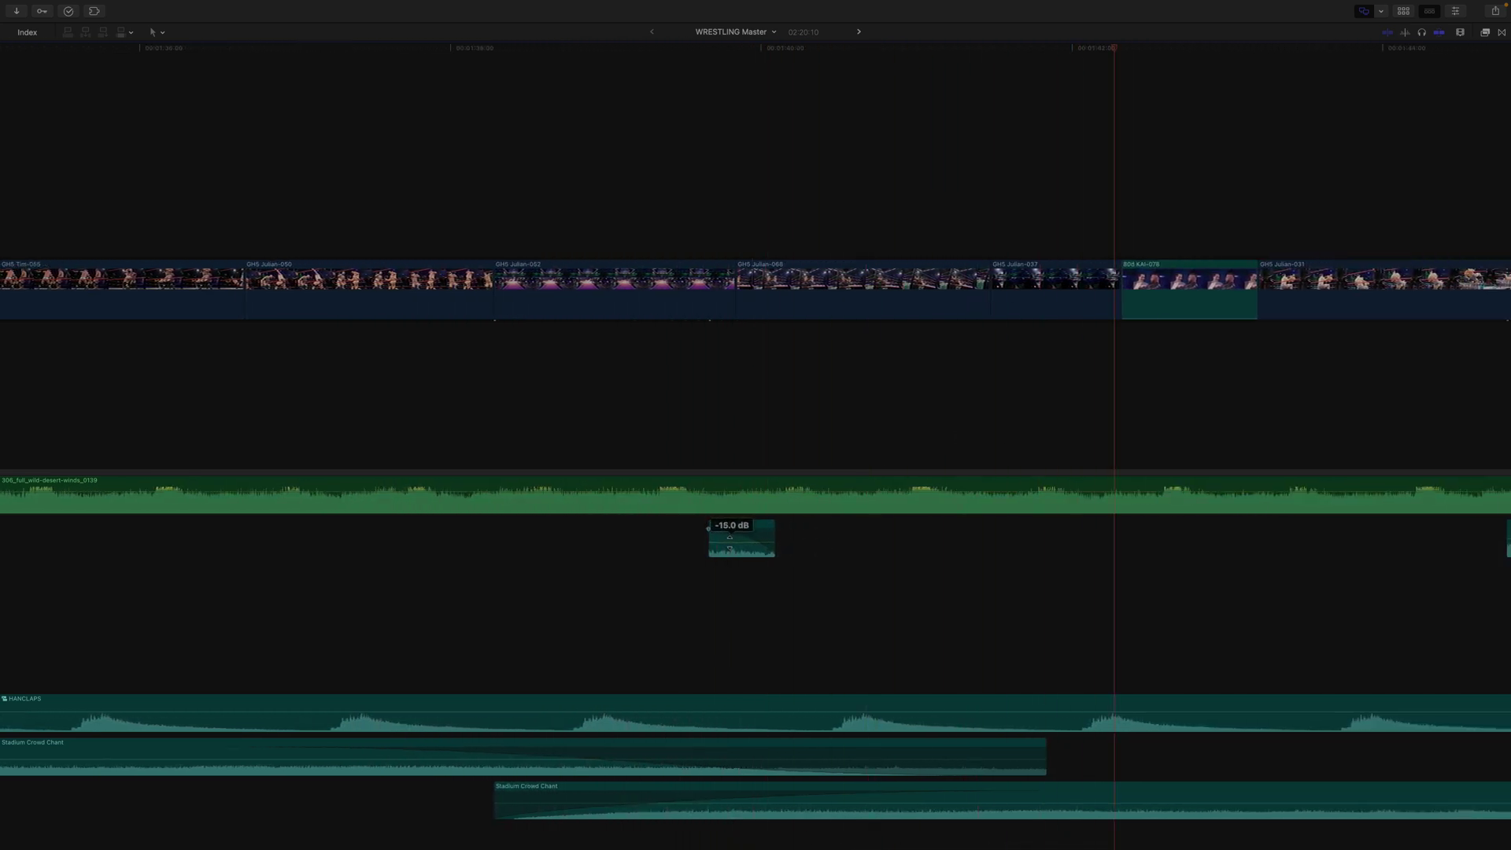
drag(730, 537, 730, 537)
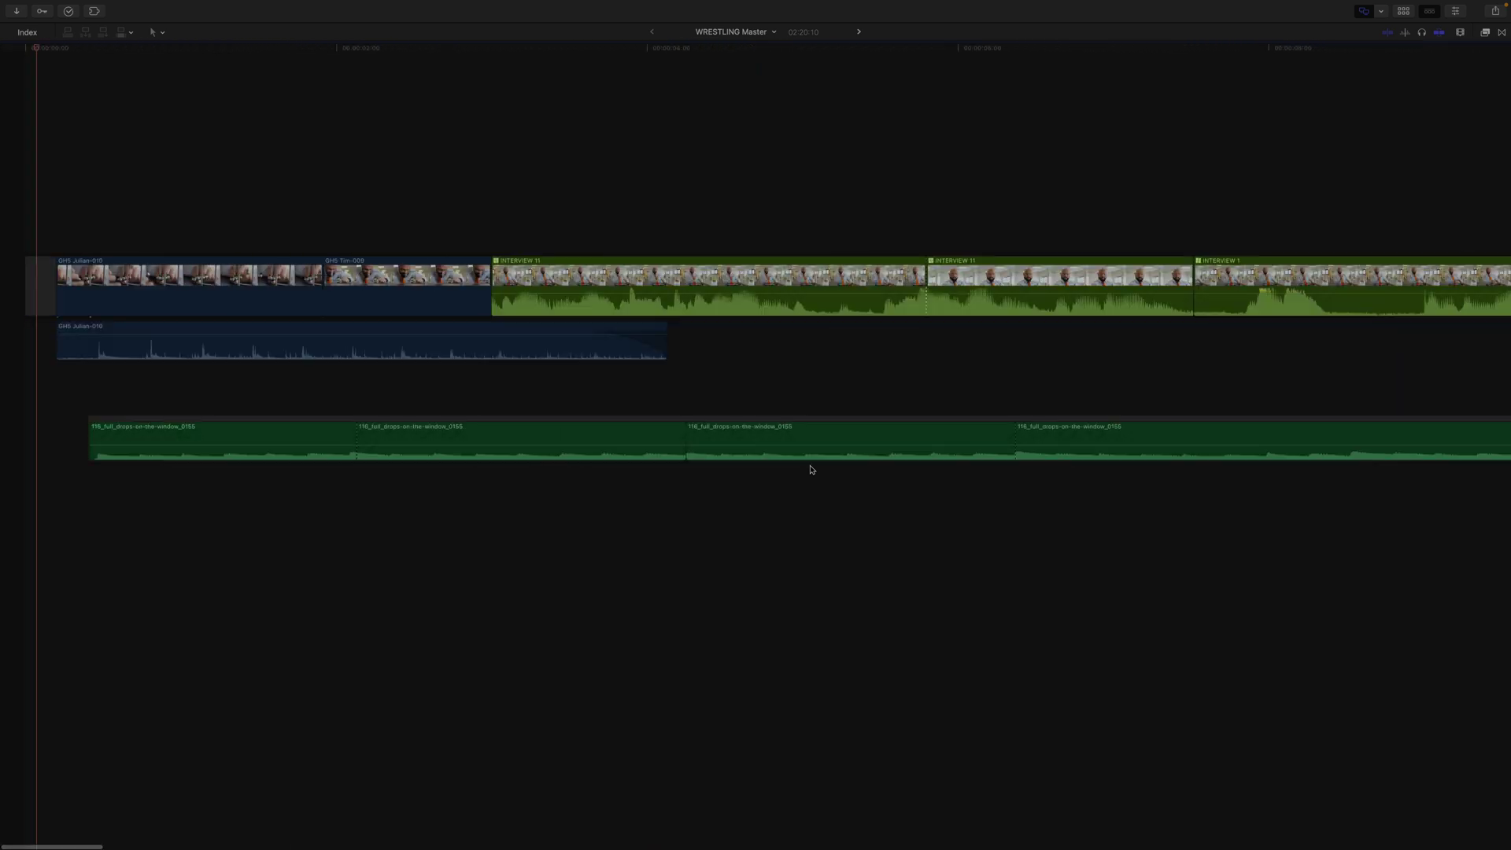
Scroll back and forth through the WRESTLING Master timeline during playback
scroll(812, 469, up, 2)
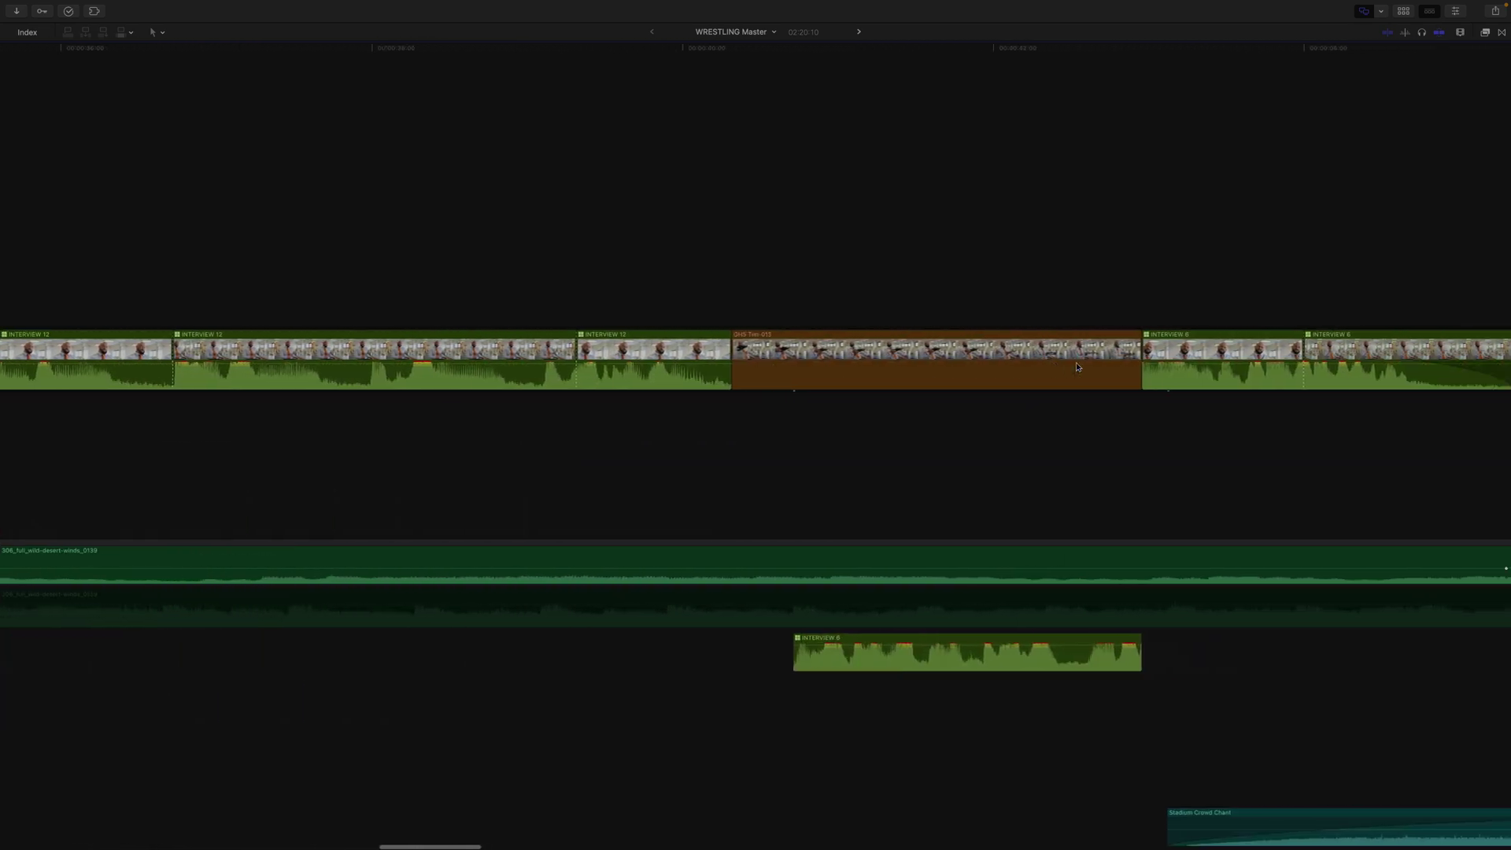
scroll(1076, 367, left, 15)
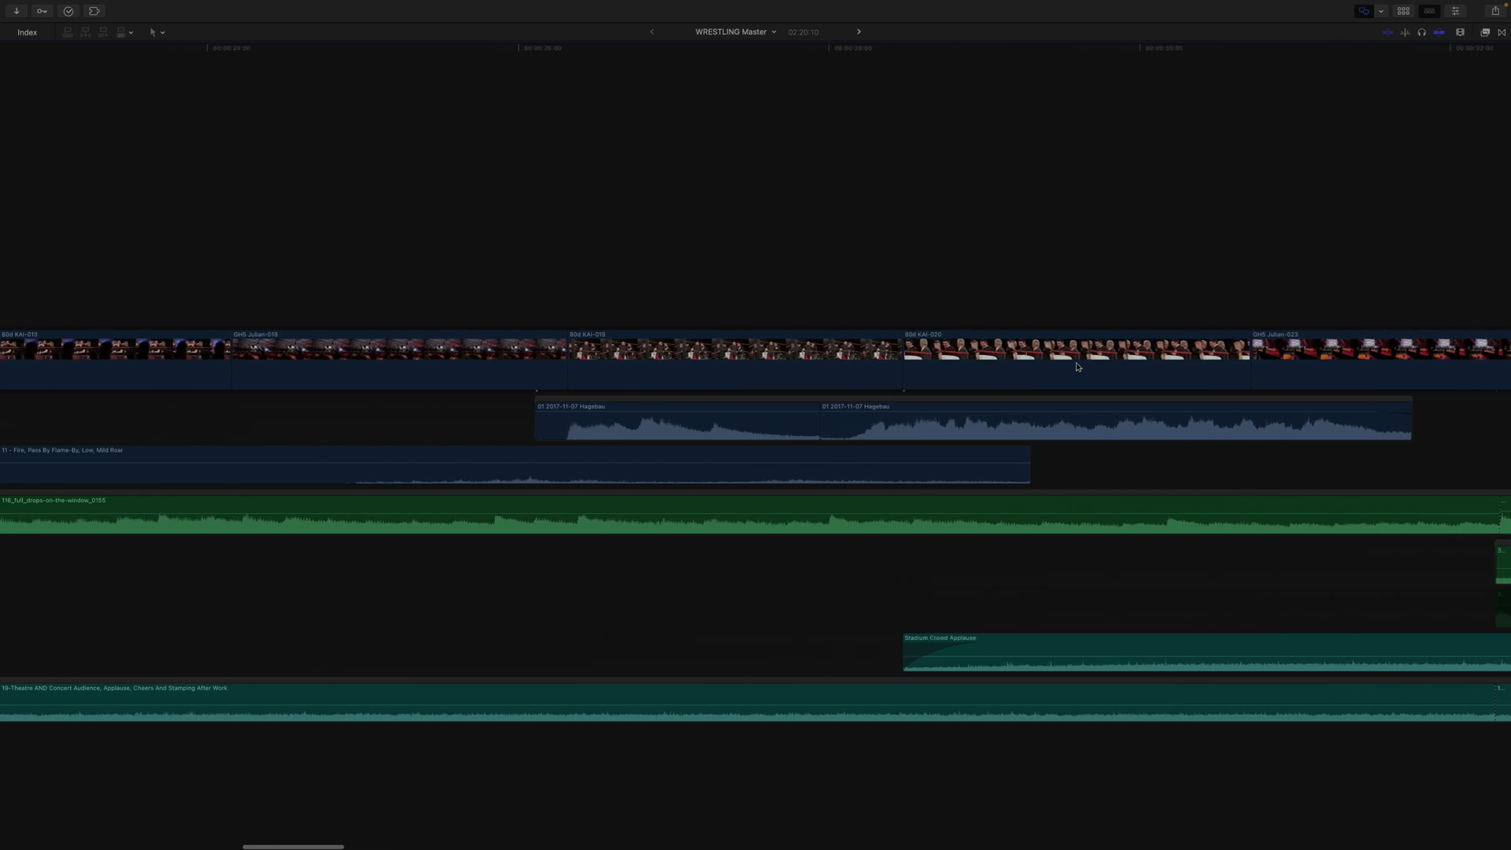
scroll(1076, 366, left, 20)
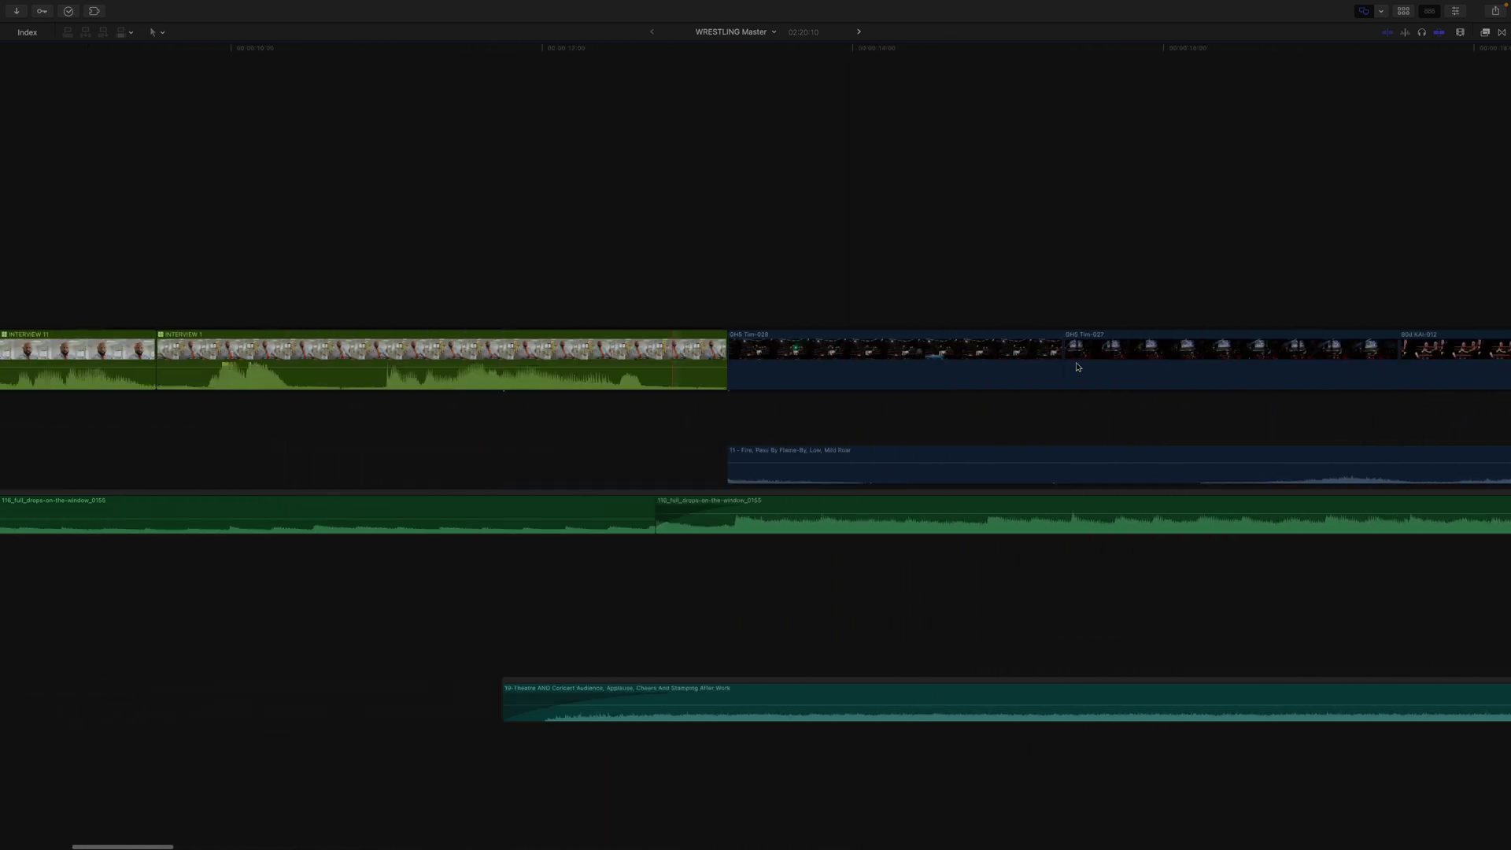
scroll(1076, 367, left, 5)
scroll(1076, 366, right, 6)
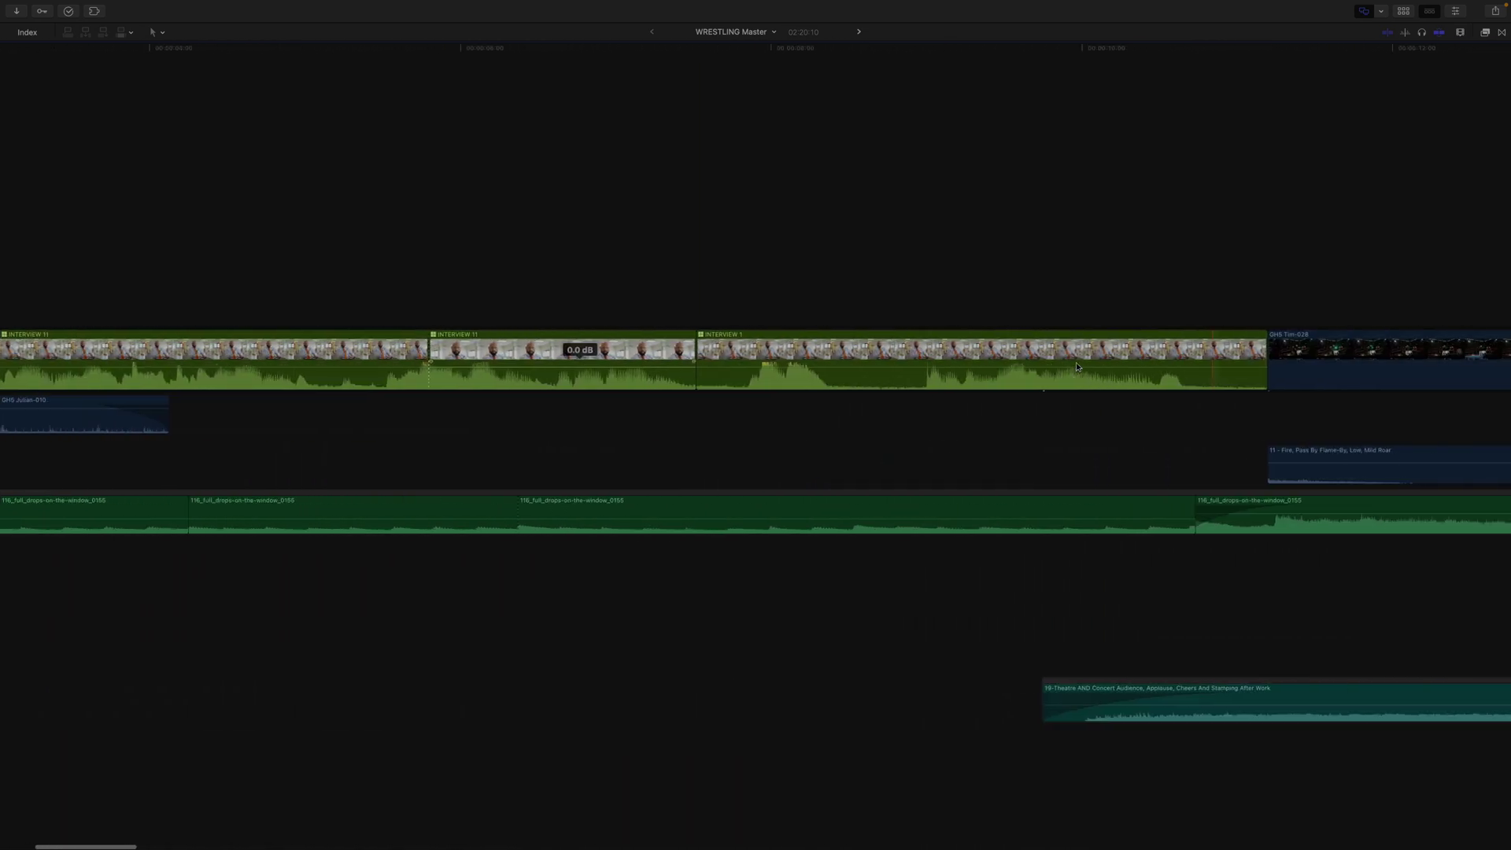
scroll(1078, 283, right, 20)
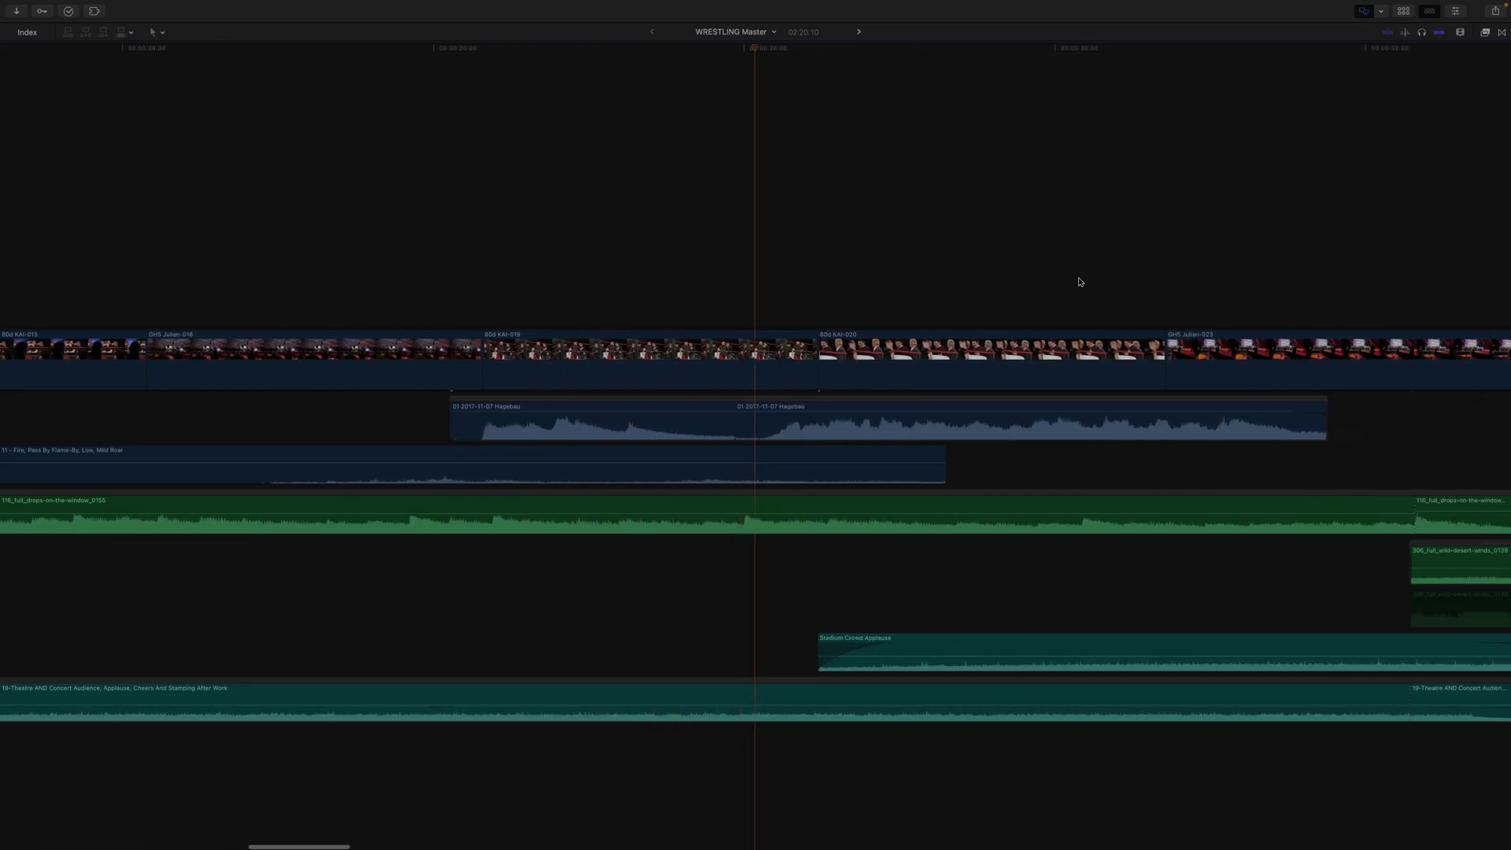
scroll(1077, 284, right, 2)
scroll(999, 484, right, 2)
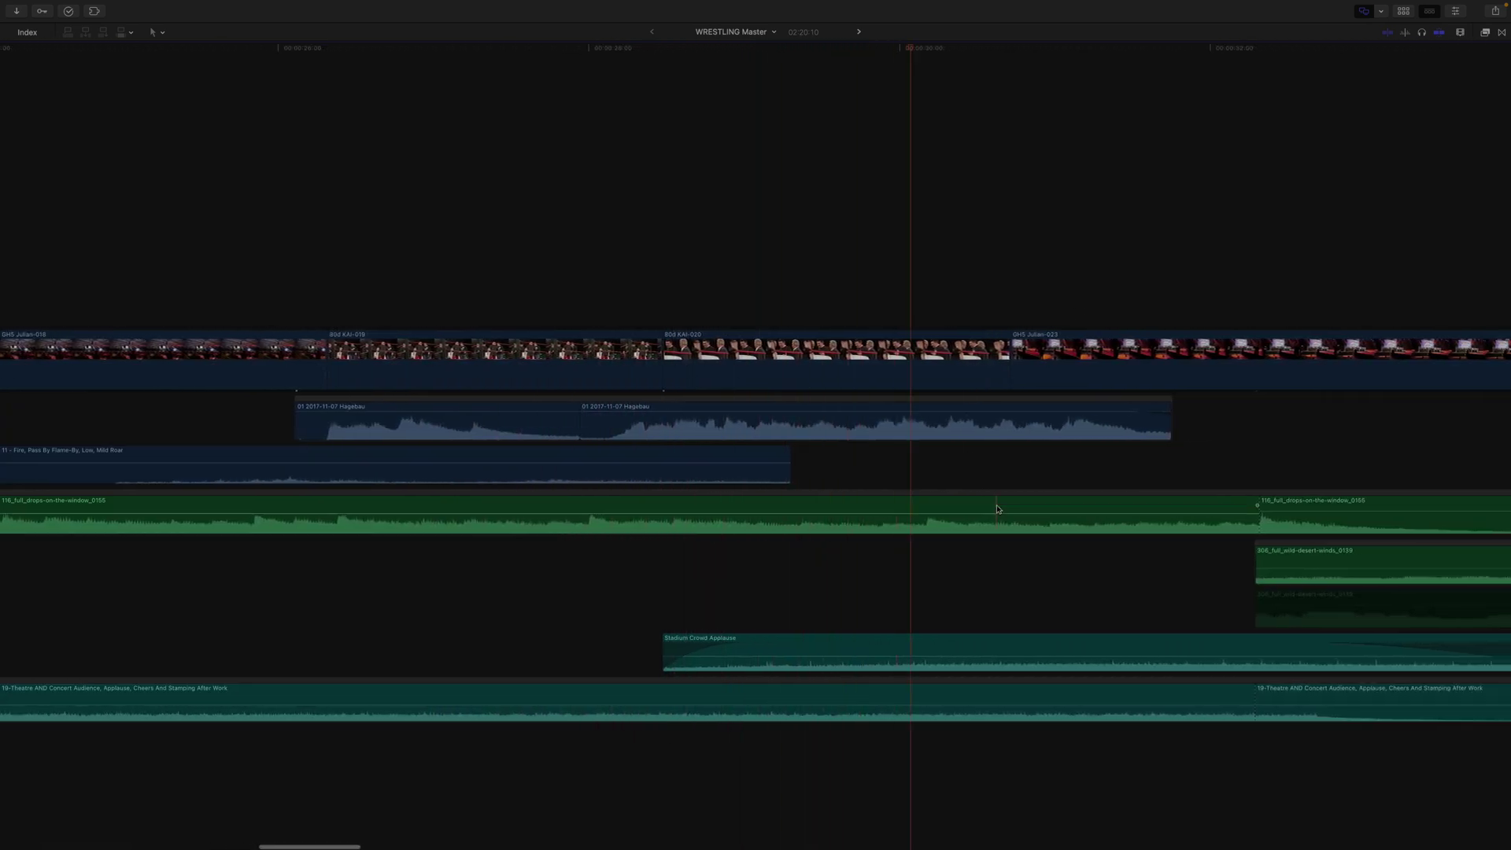
scroll(1165, 511, right, 20)
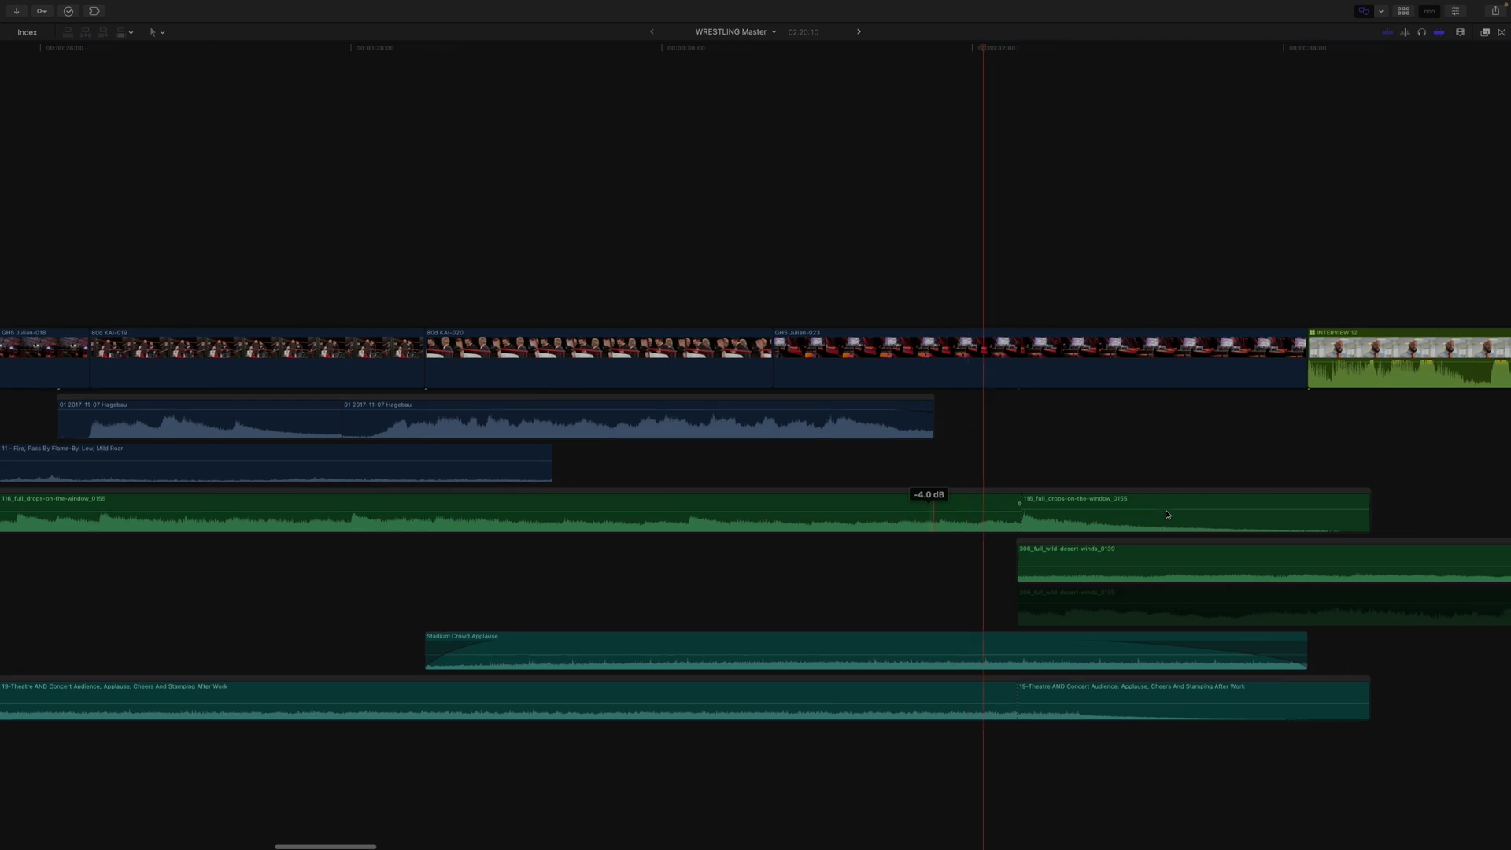
scroll(1167, 515, right, 20)
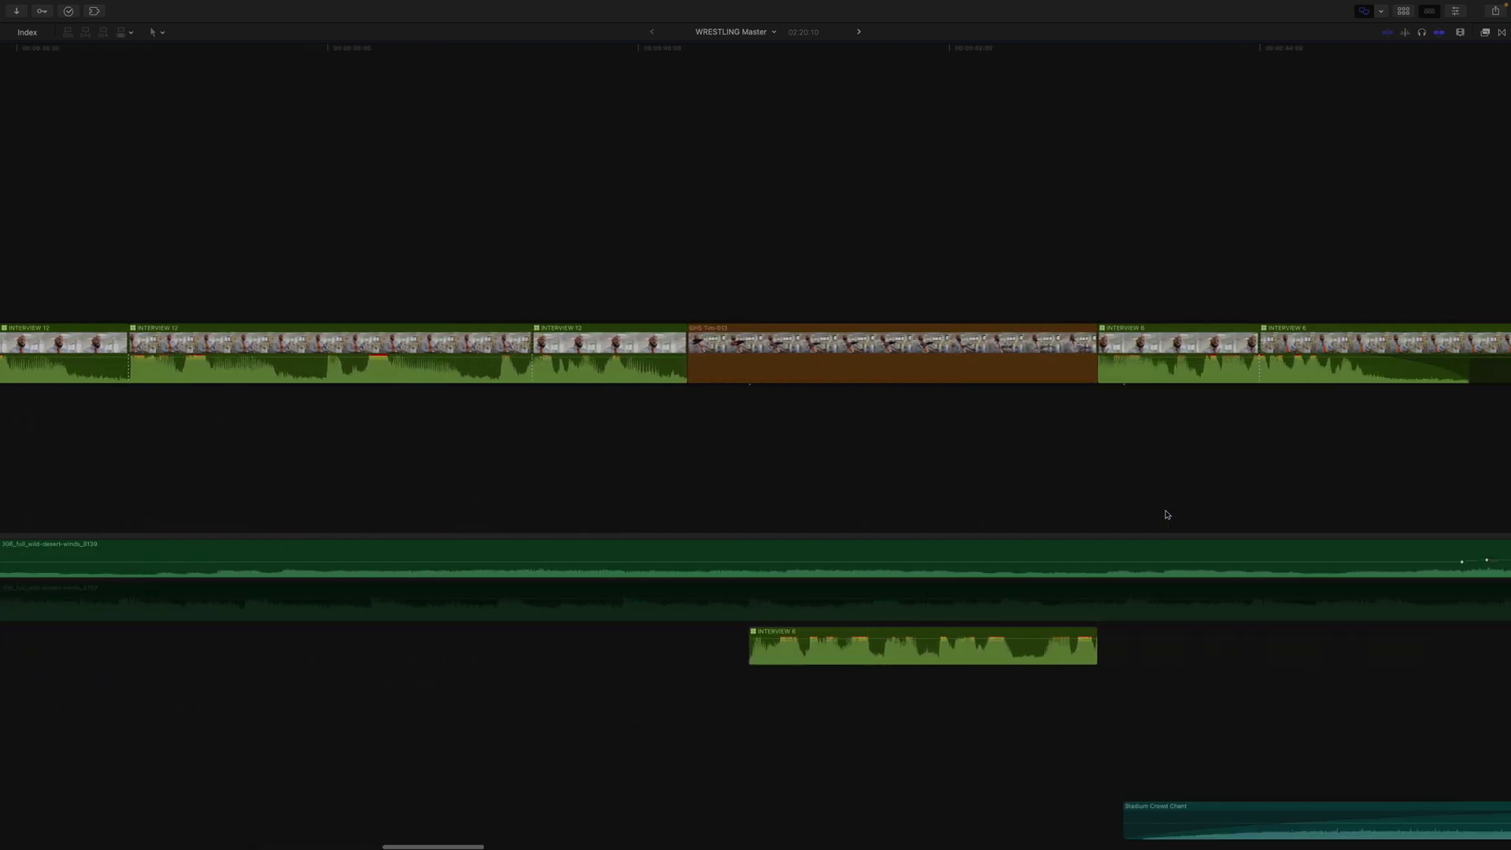
scroll(1166, 514, left, 20)
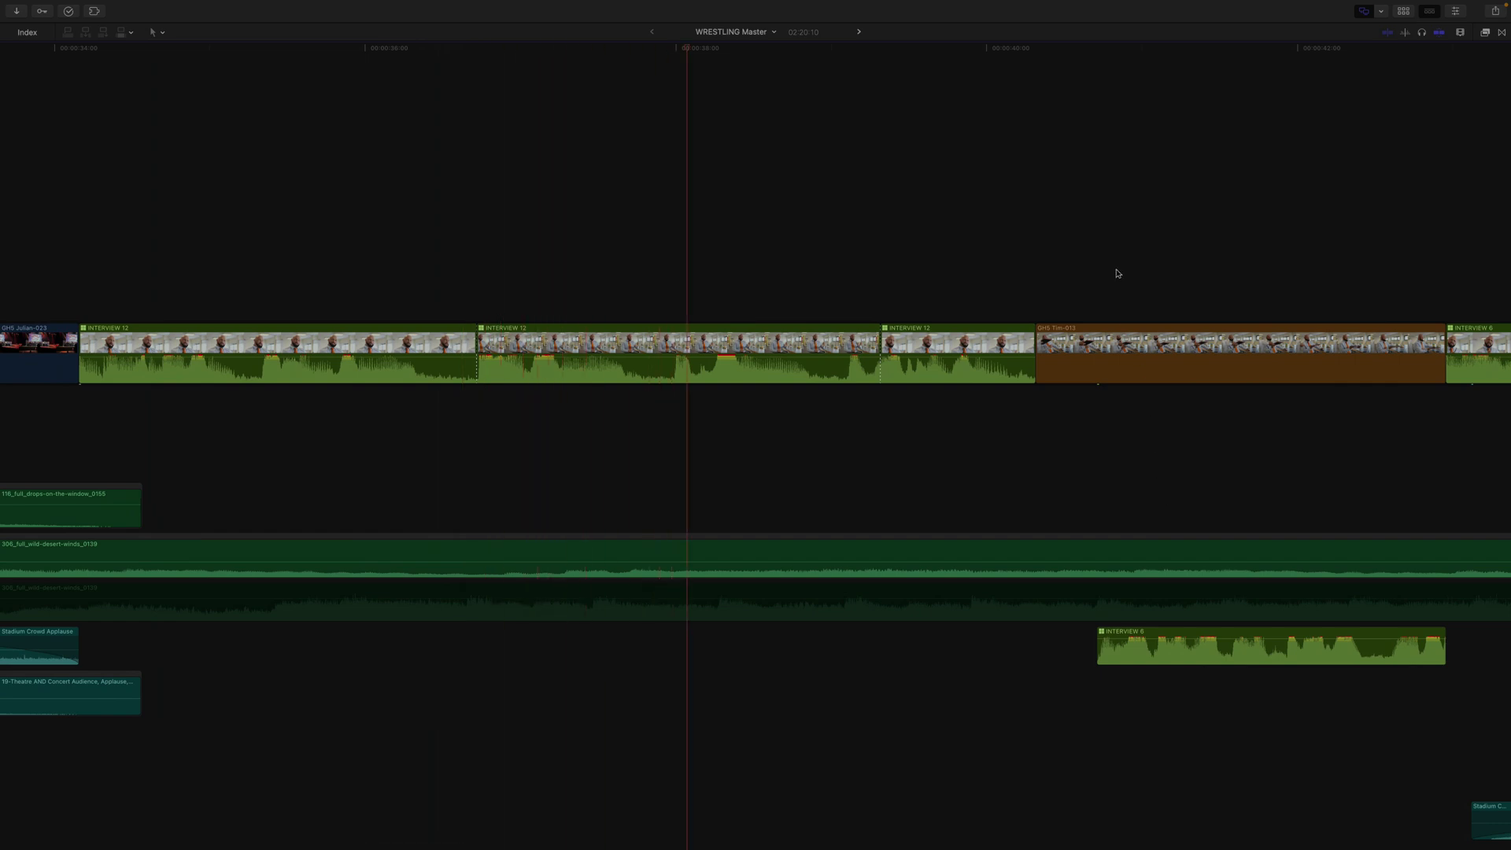
scroll(1108, 204, right, 6)
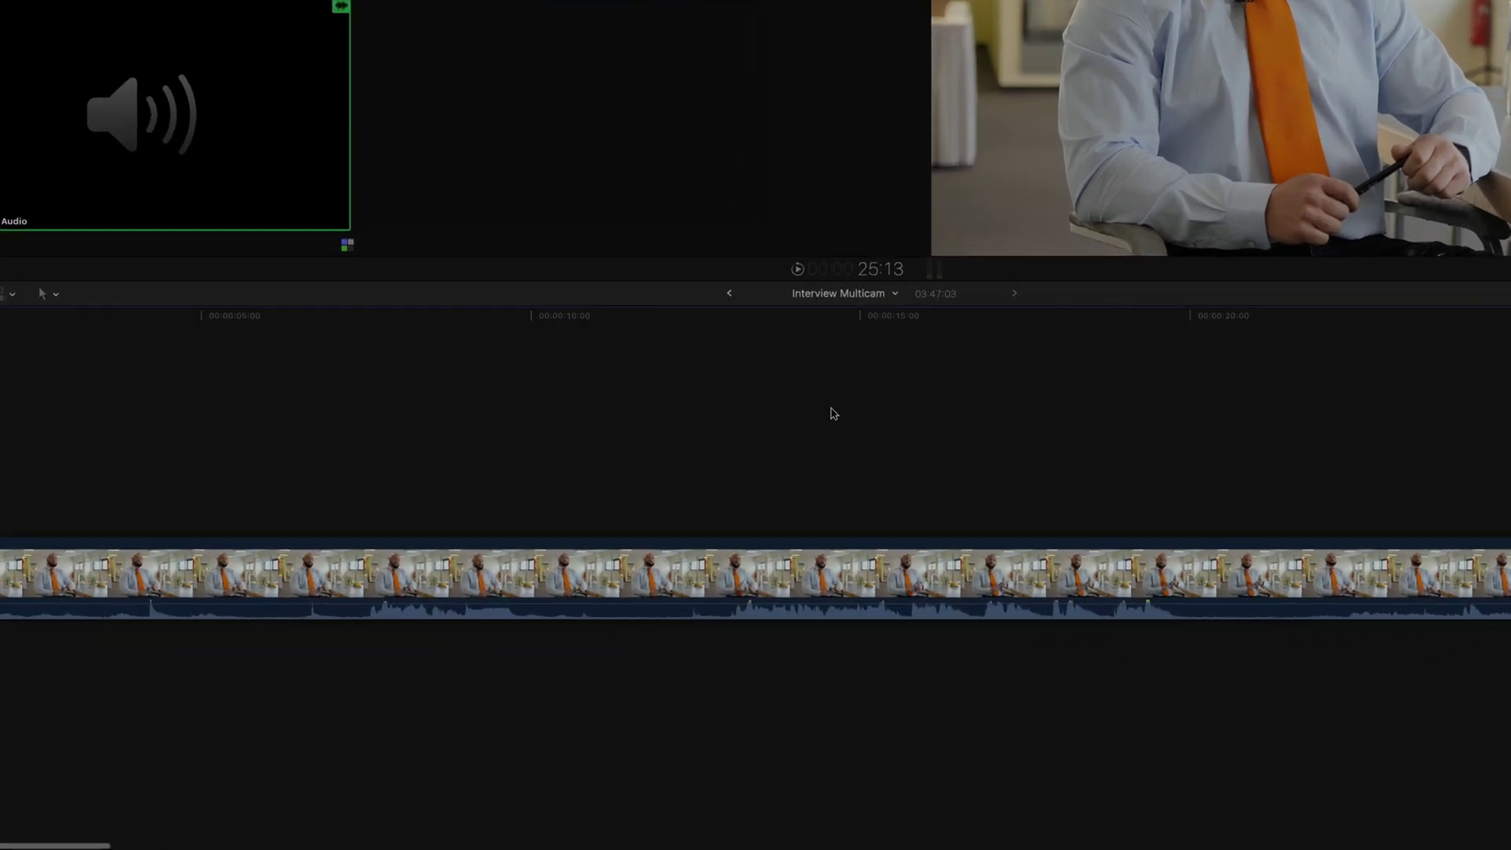
From about 7 seconds, make trial multicam cuts to angles 2, 1, 2, 2, 3 and 2
scroll(405, 531, left, 5)
click(404, 531)
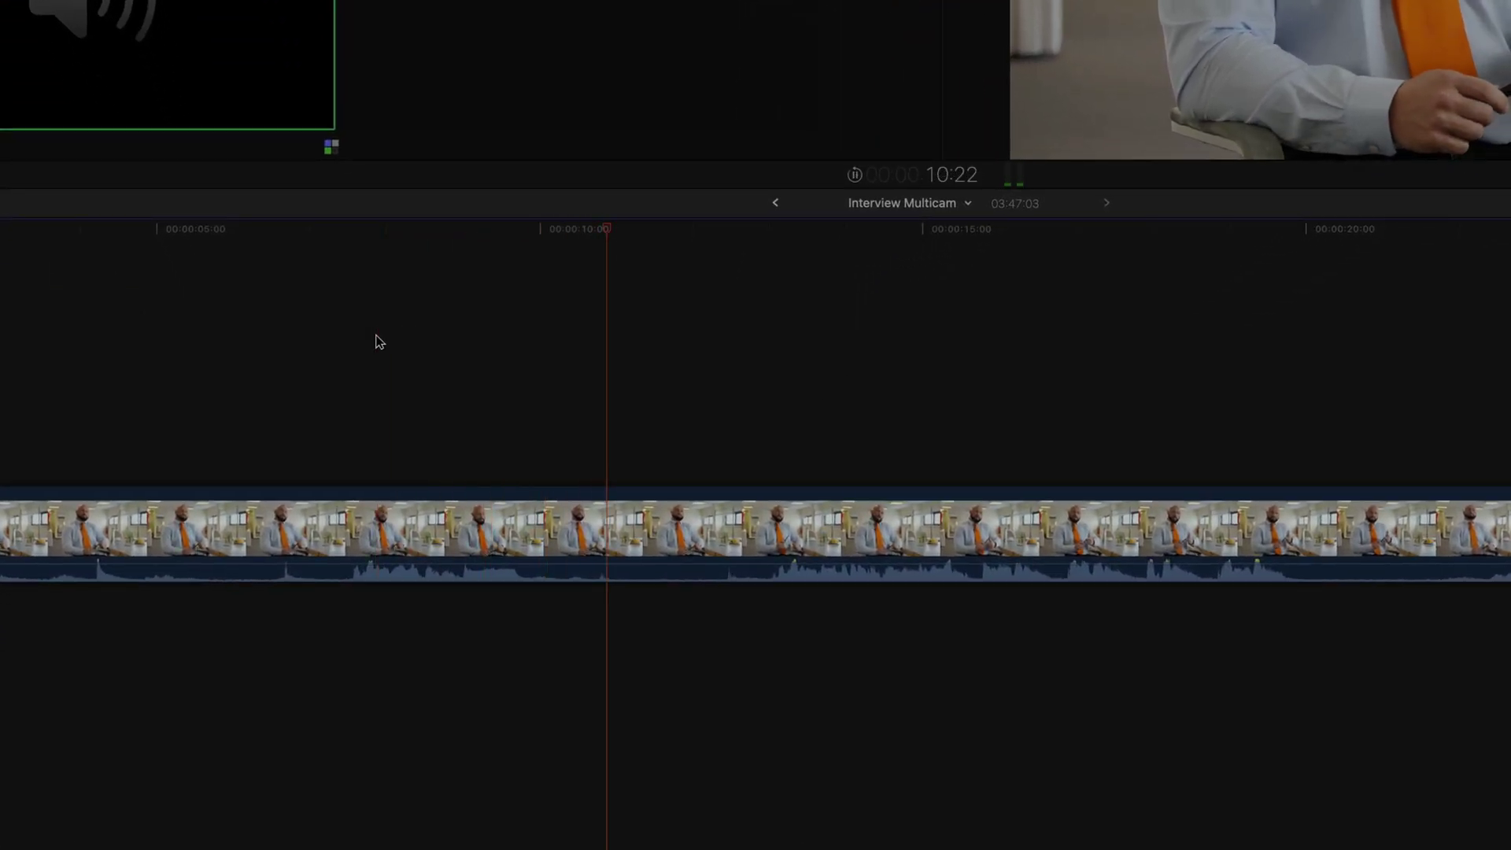
key(2)
key(1)
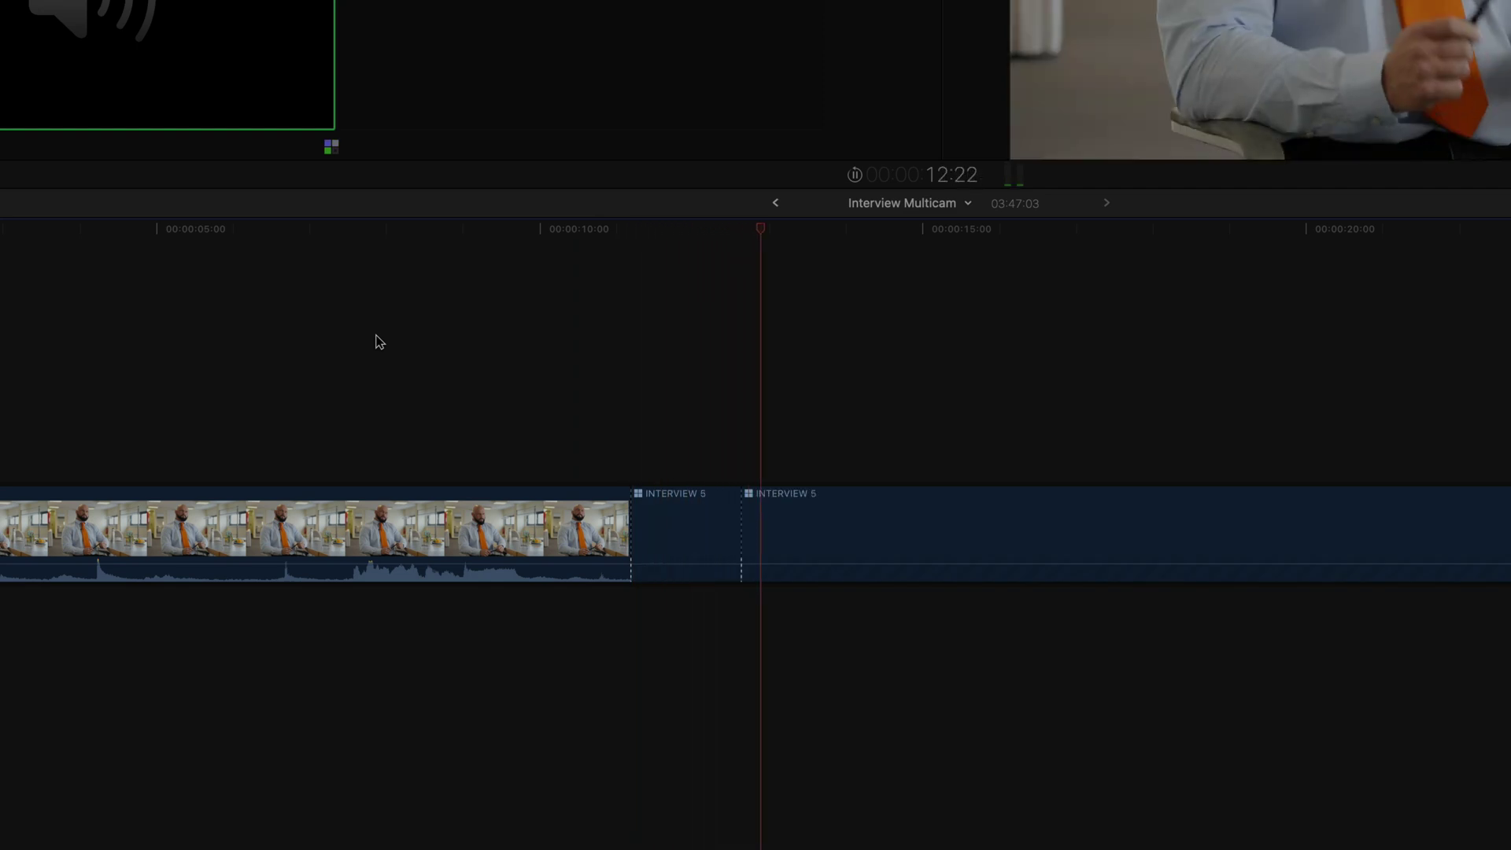
key(2)
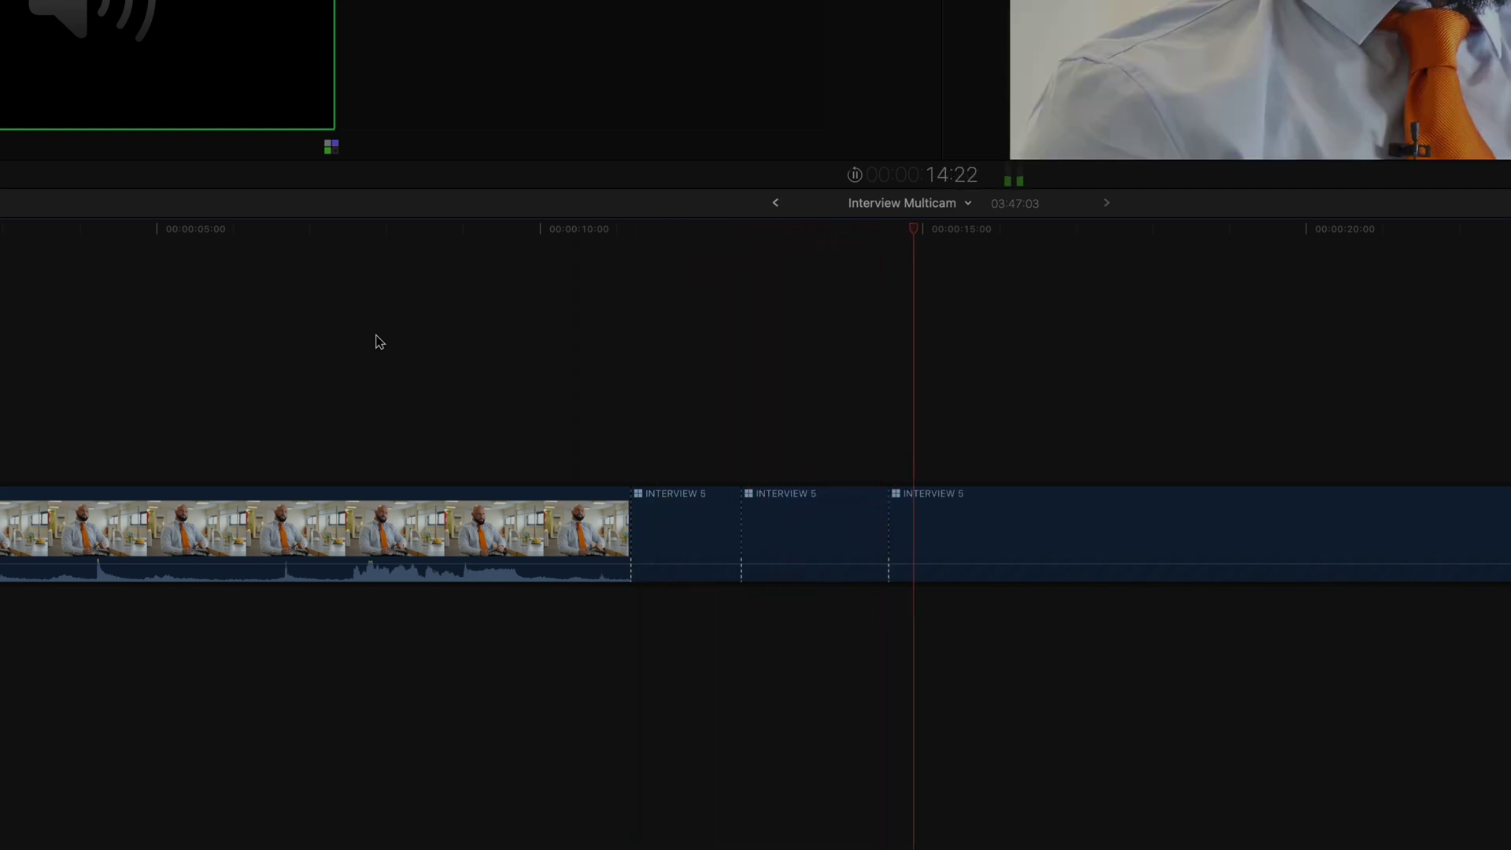
key(2)
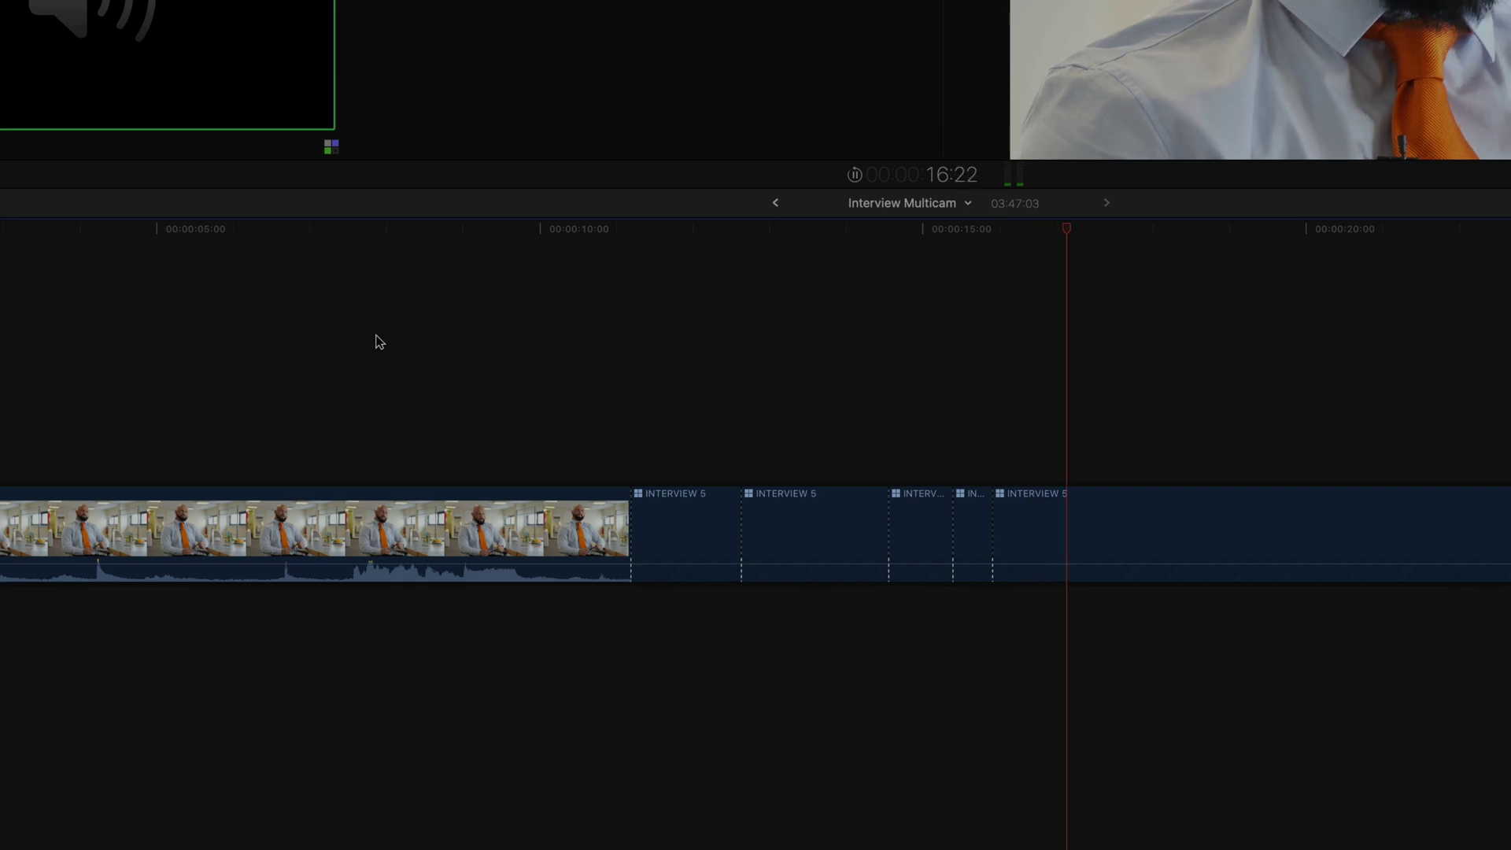
key(3)
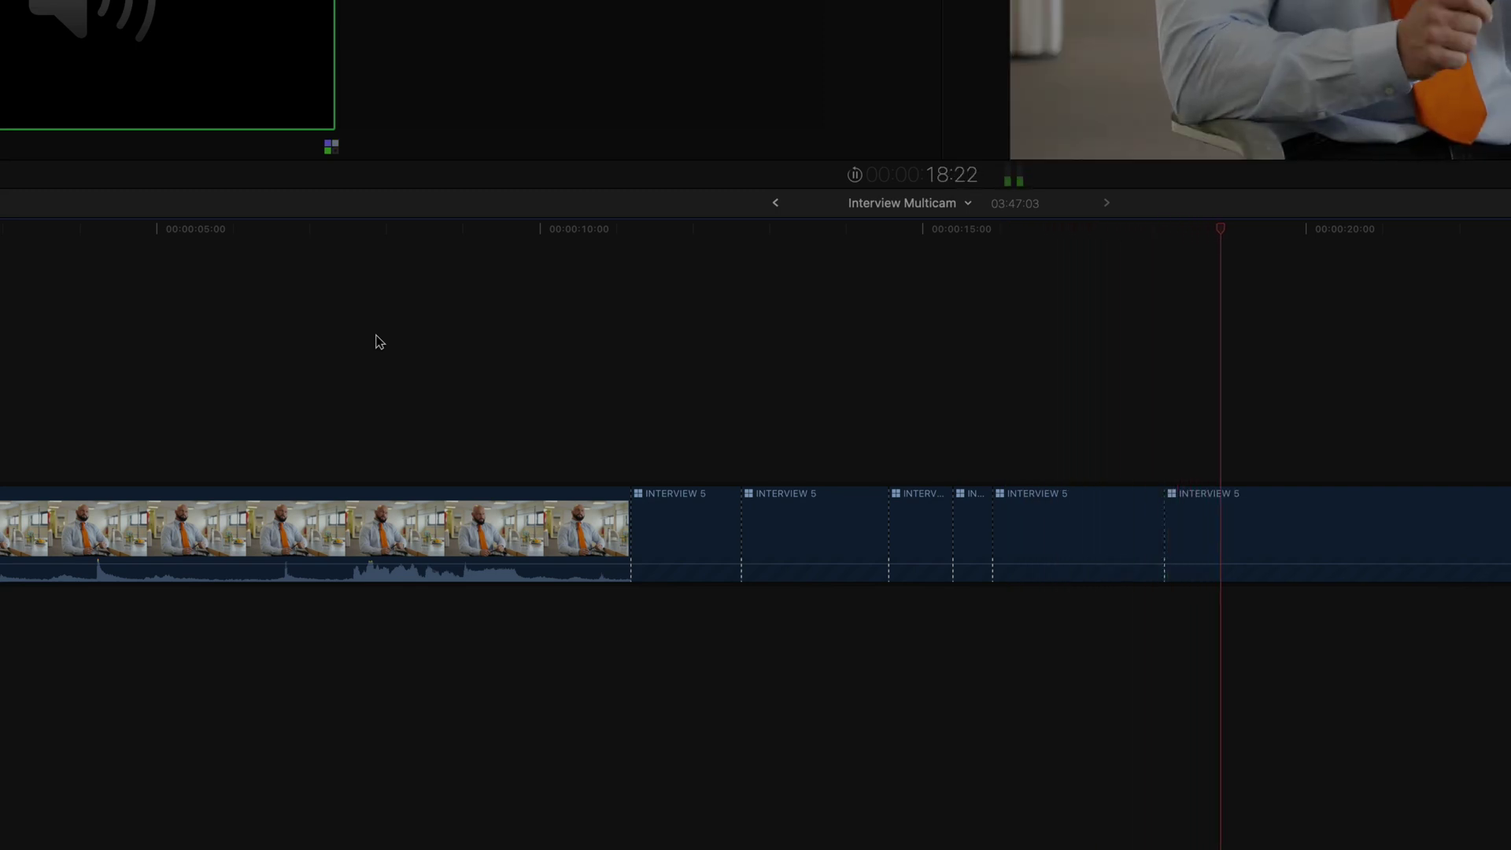
key(2)
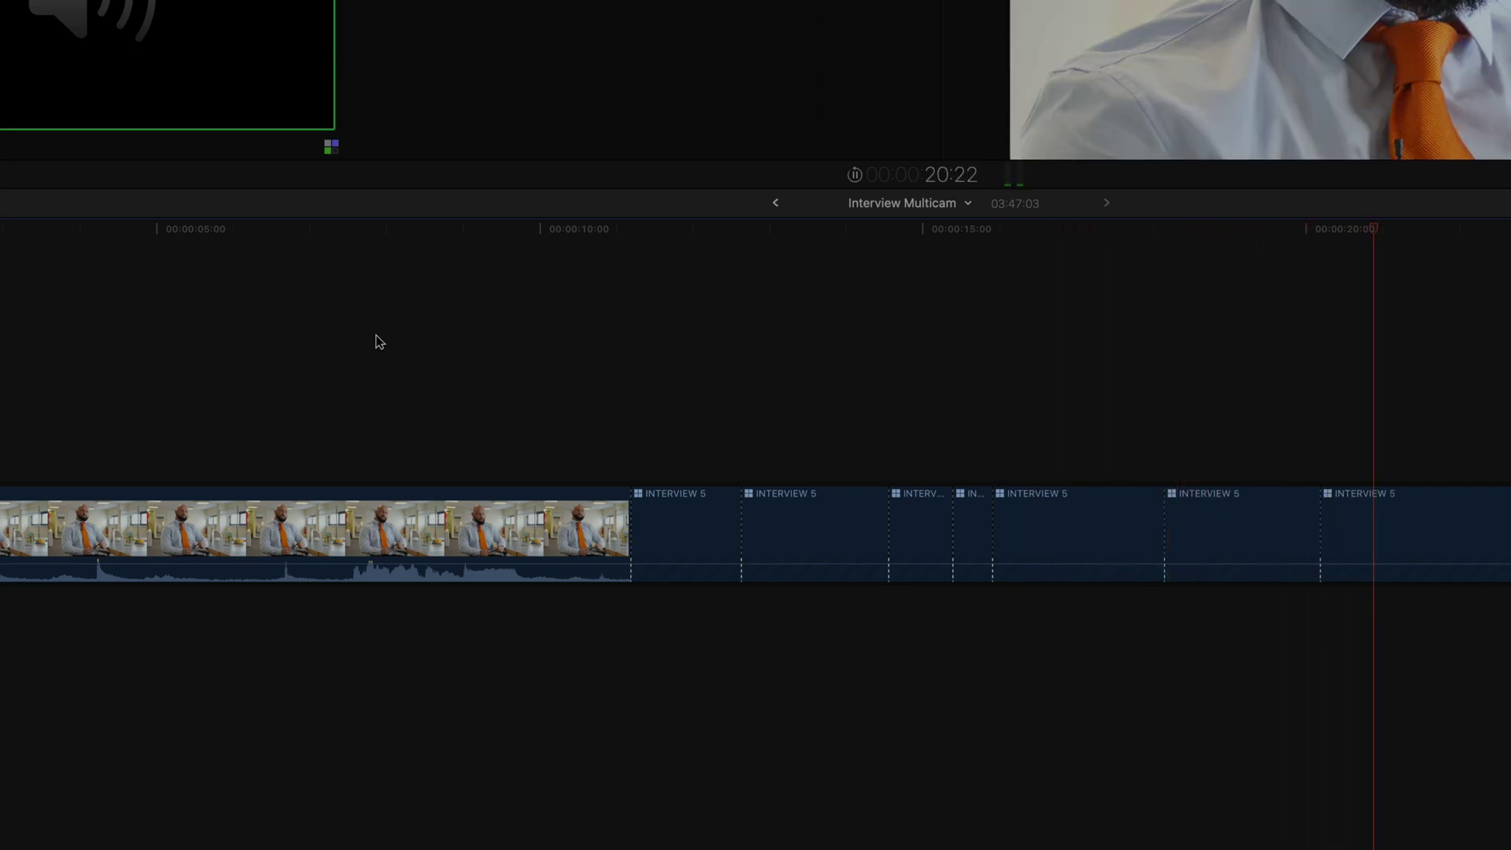
Stop playback, undo the trial angle cuts, and open the Playback preferences
key(space)
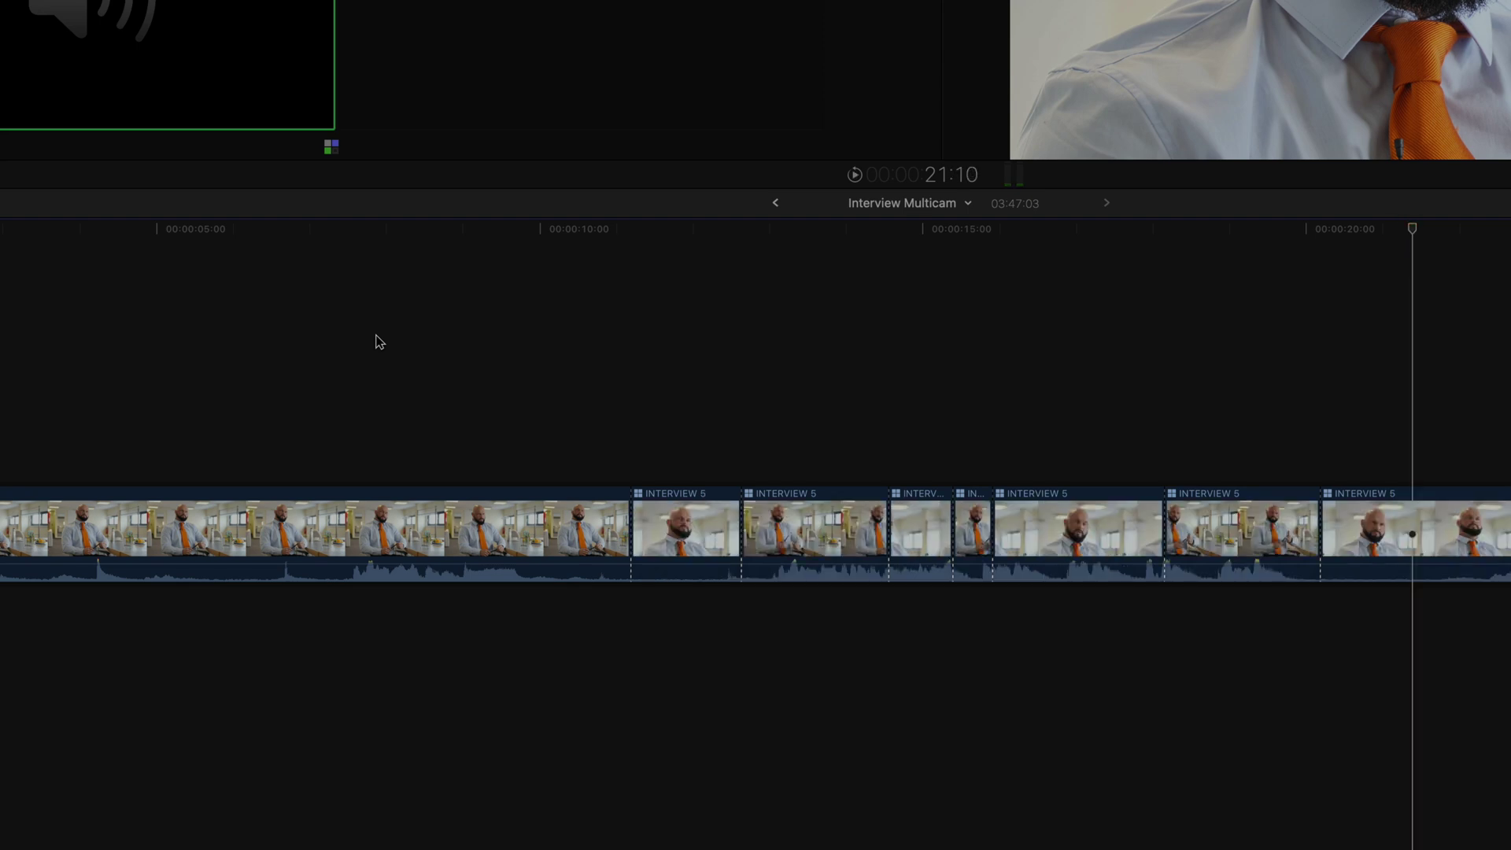
key(super+z)
key(super+z)
key(super+z)
key(super+z)
key(super+z)
key(super+z)
key(super+z)
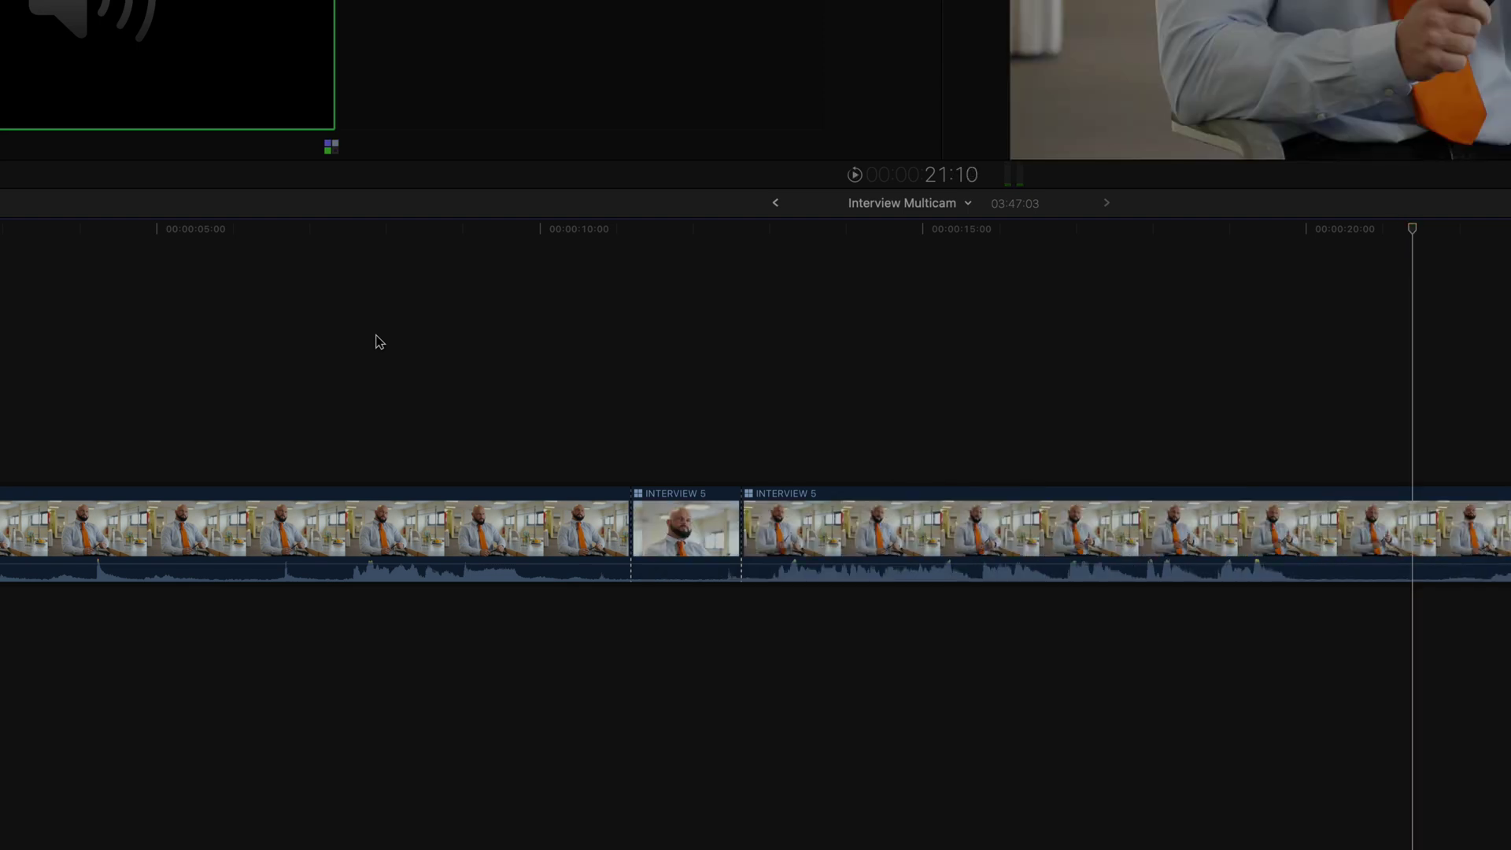
key(super+comma)
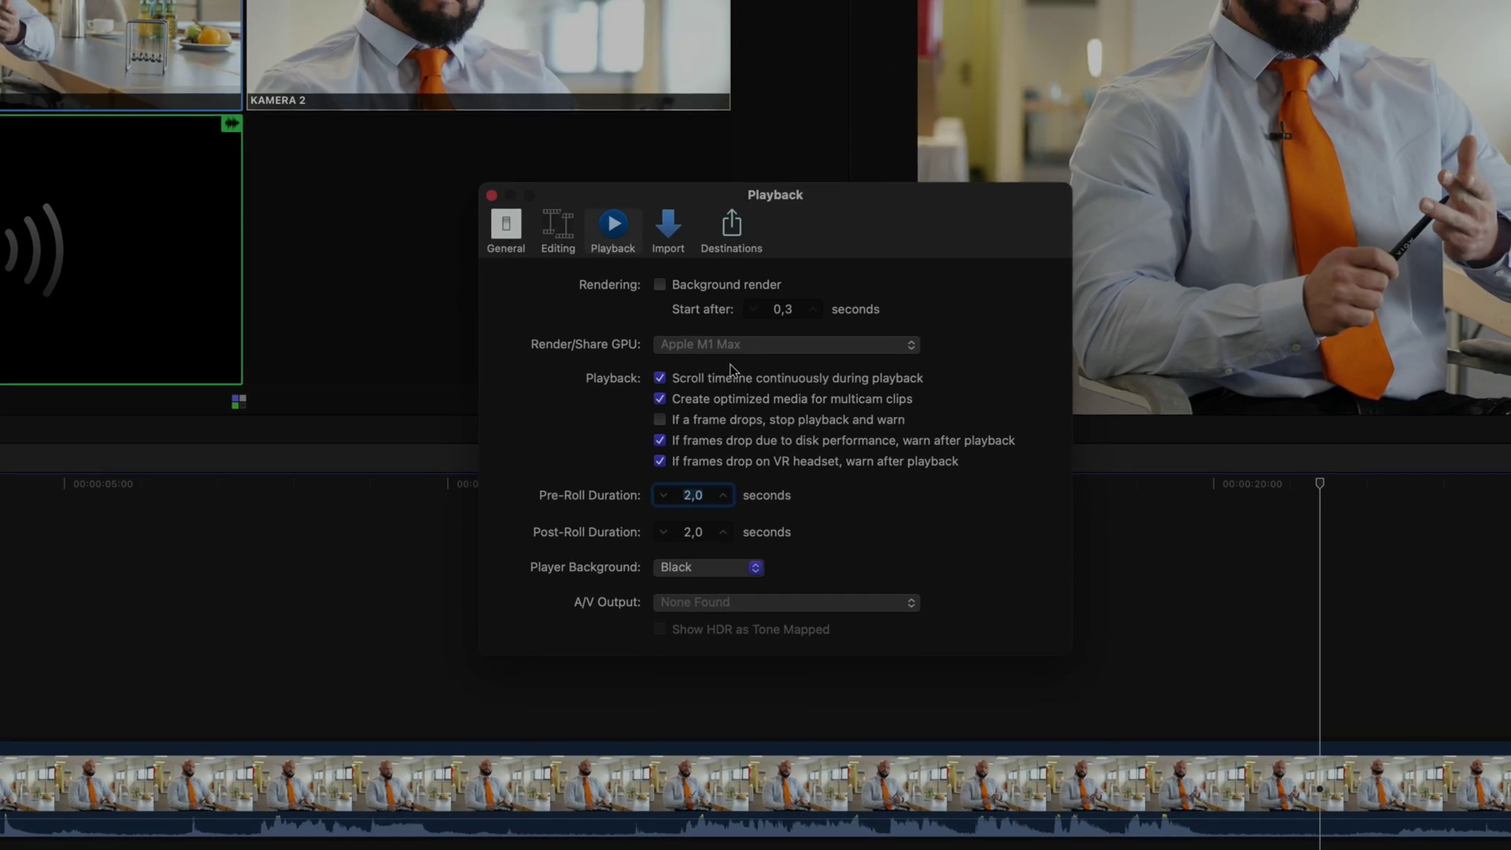
Close Preferences and cut live between wide angle 1 and close-up angle 2 during playback
click(492, 196)
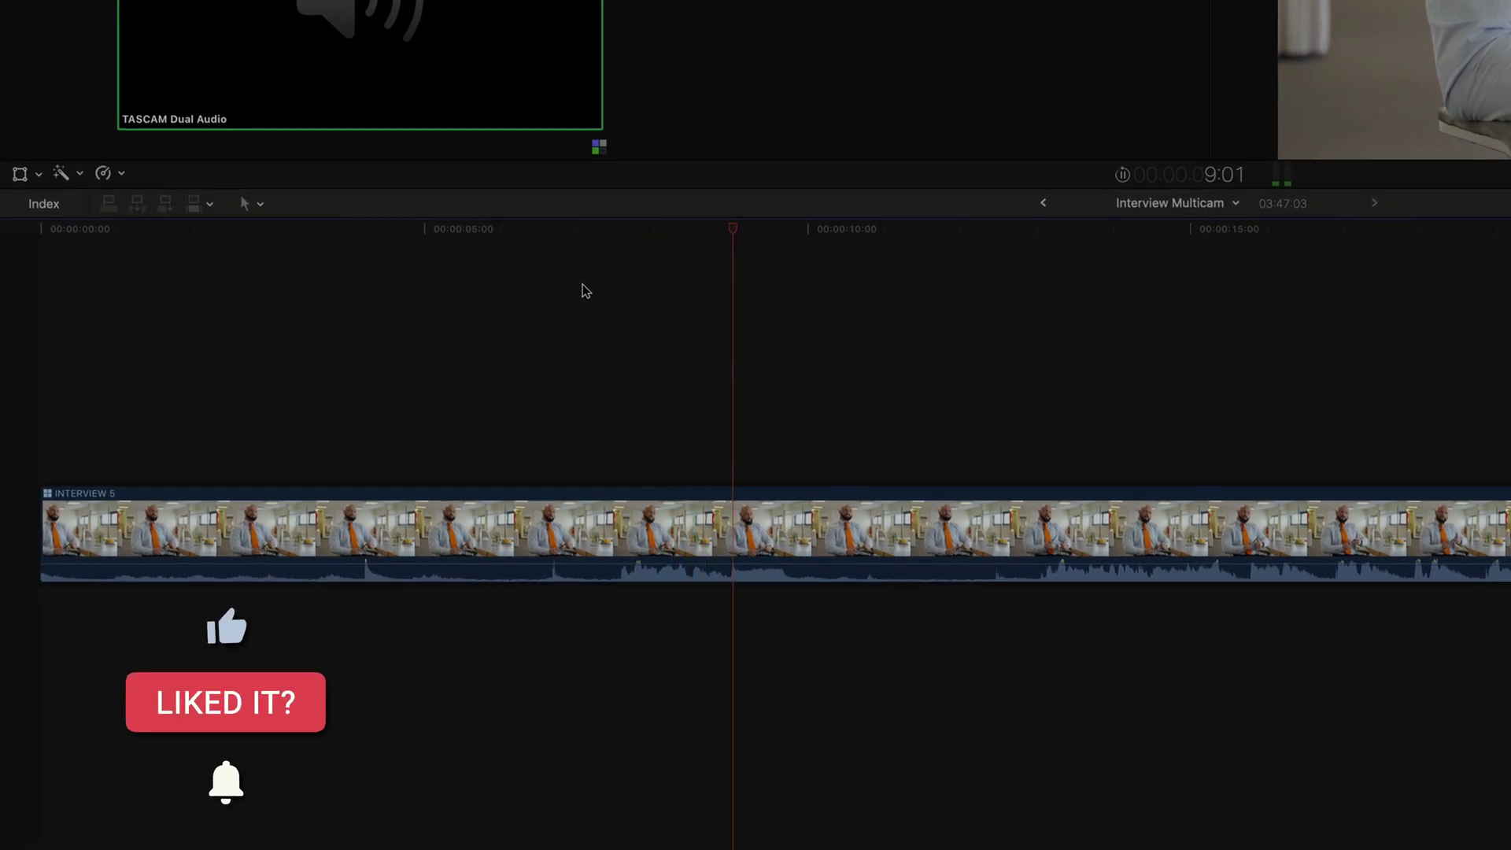
key(2)
key(1)
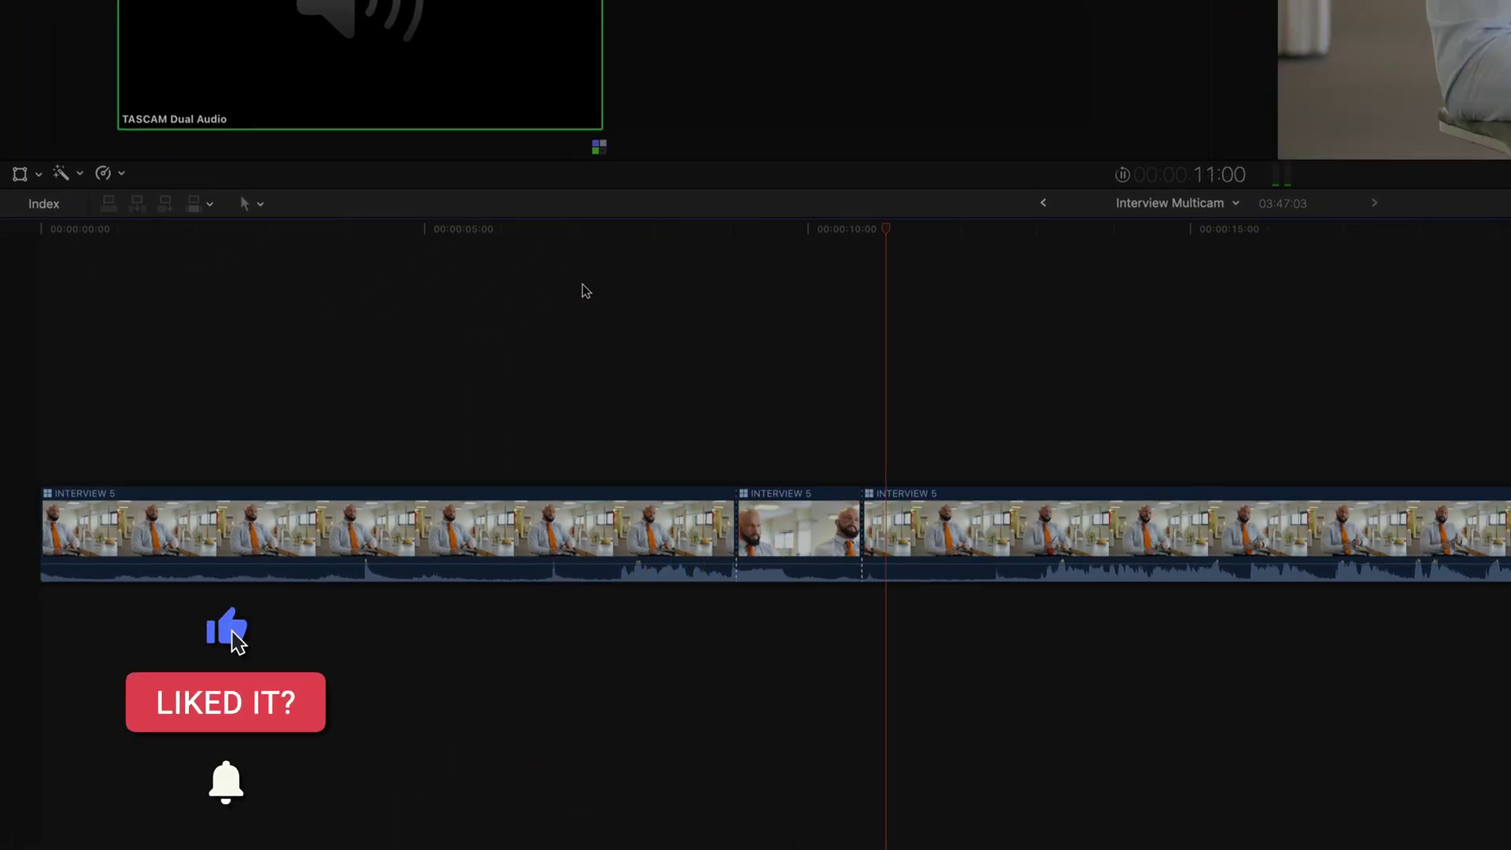
key(2)
key(1)
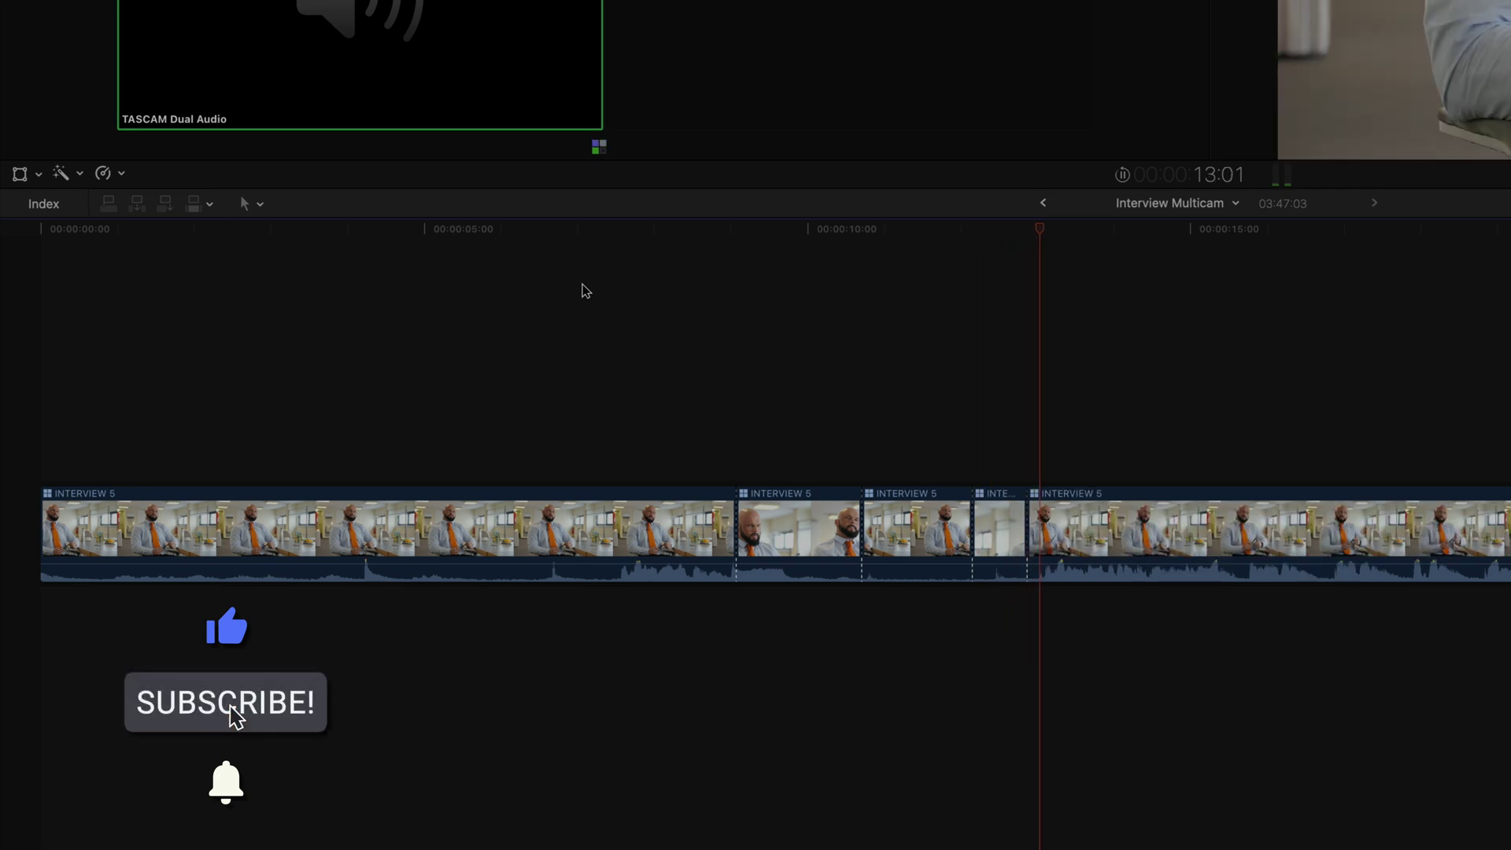
key(2)
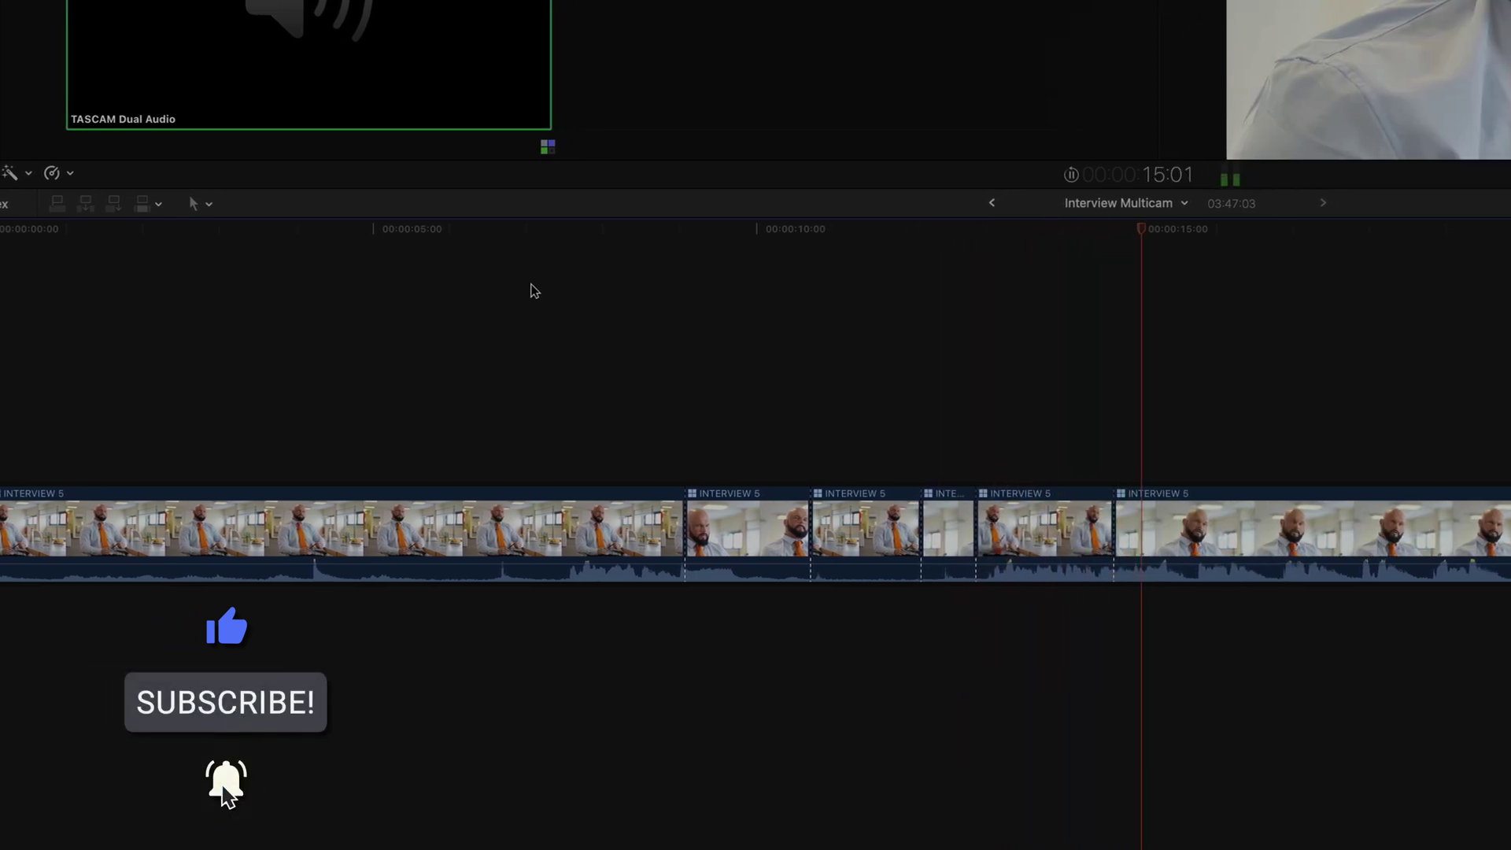
key(1)
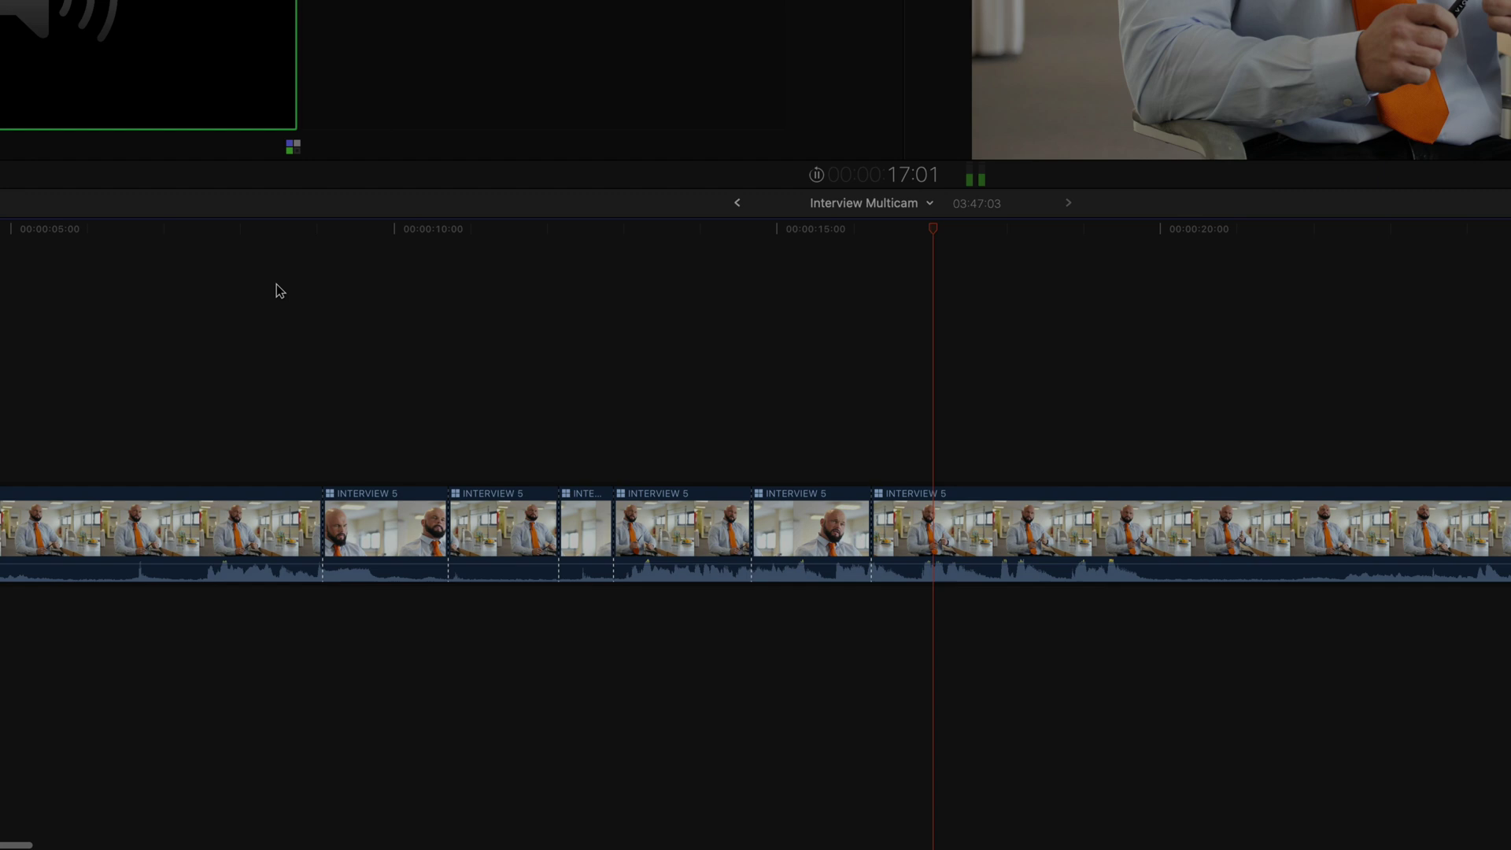
key(2)
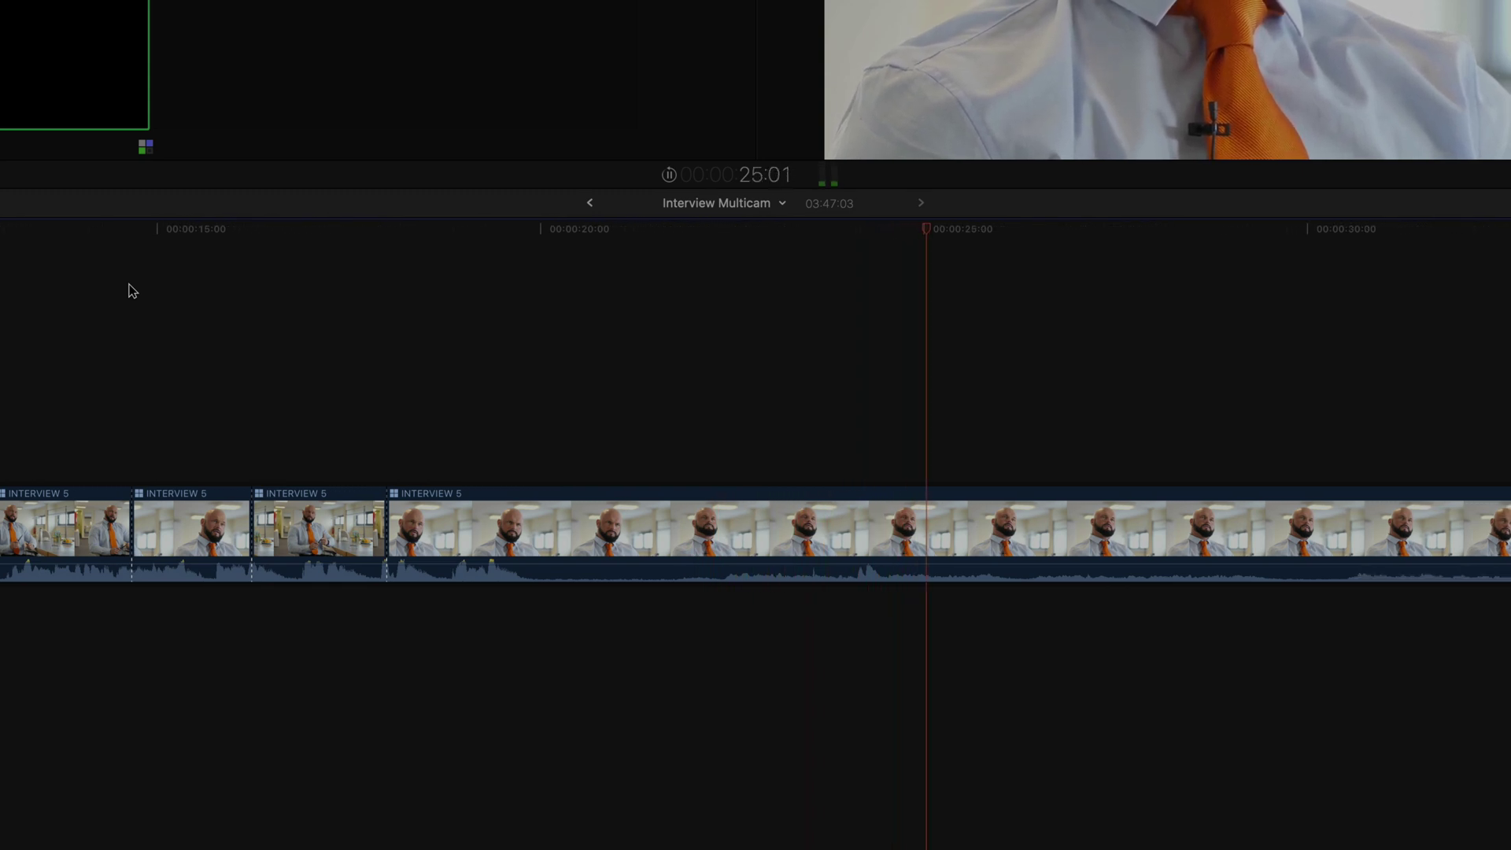
key(2)
key(1)
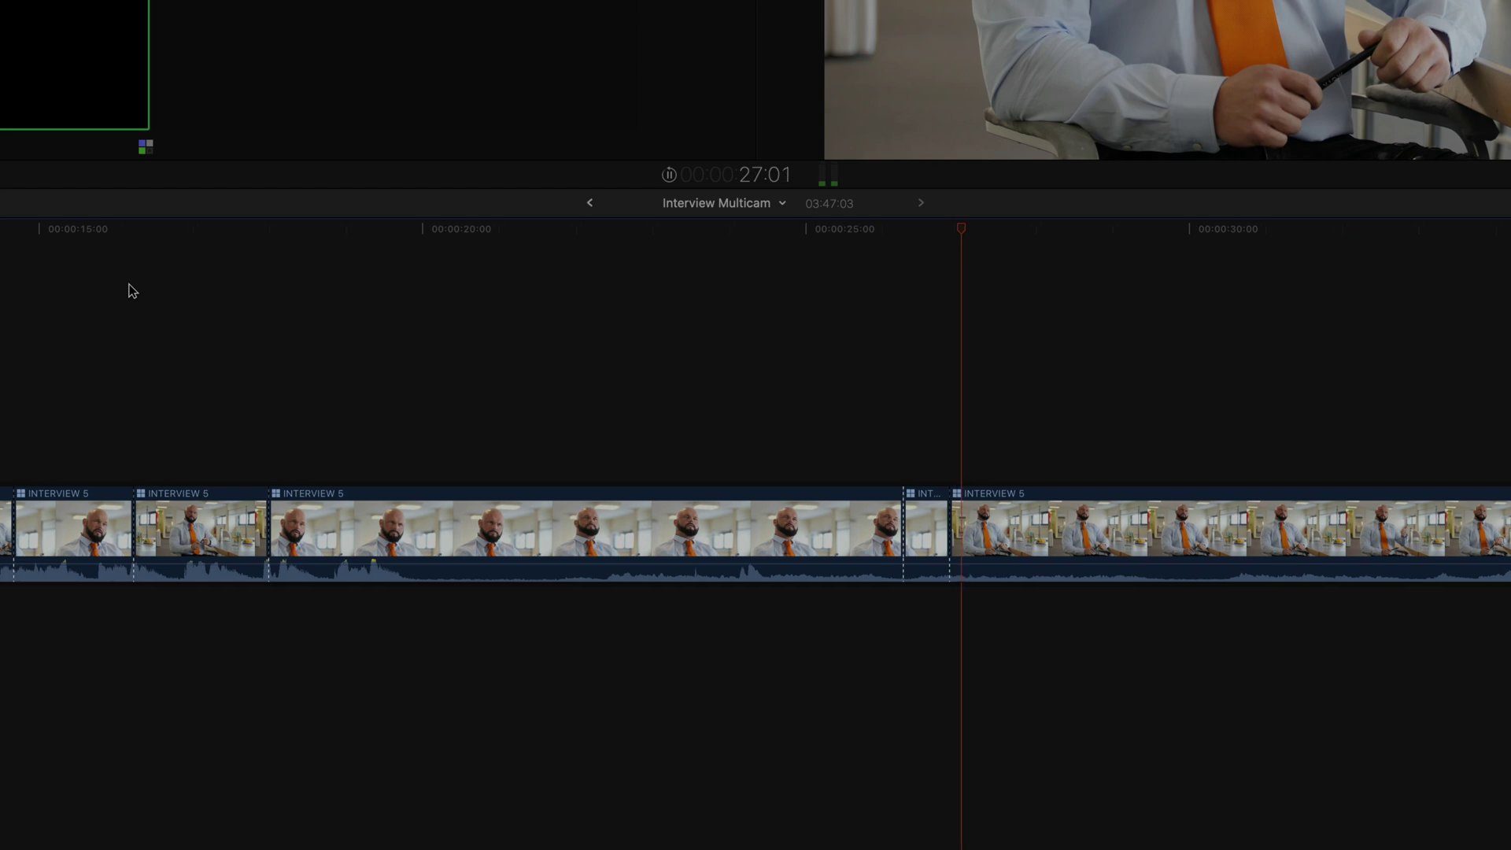
key(2)
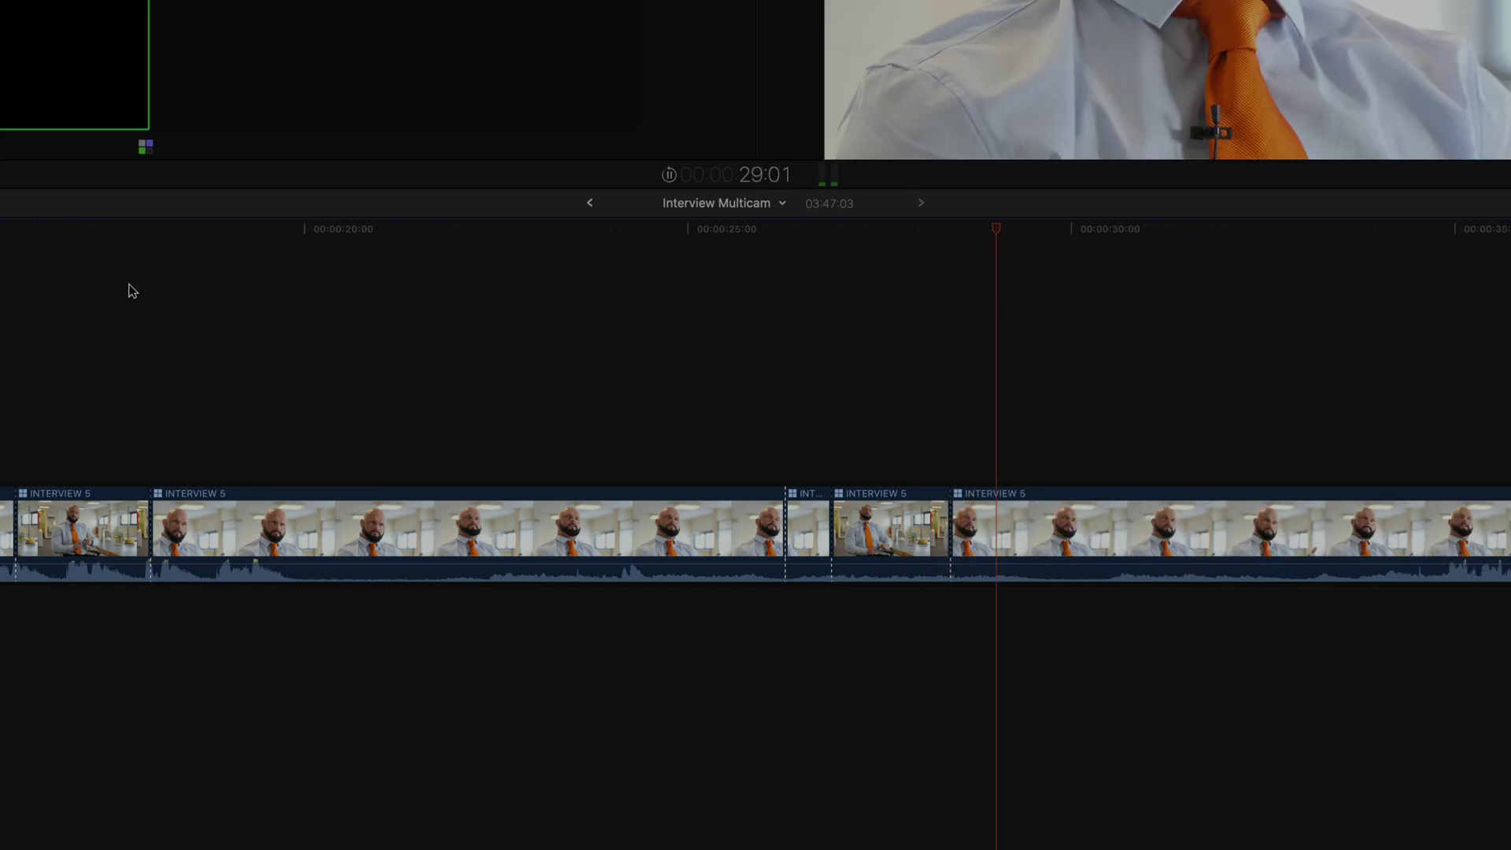
key(1)
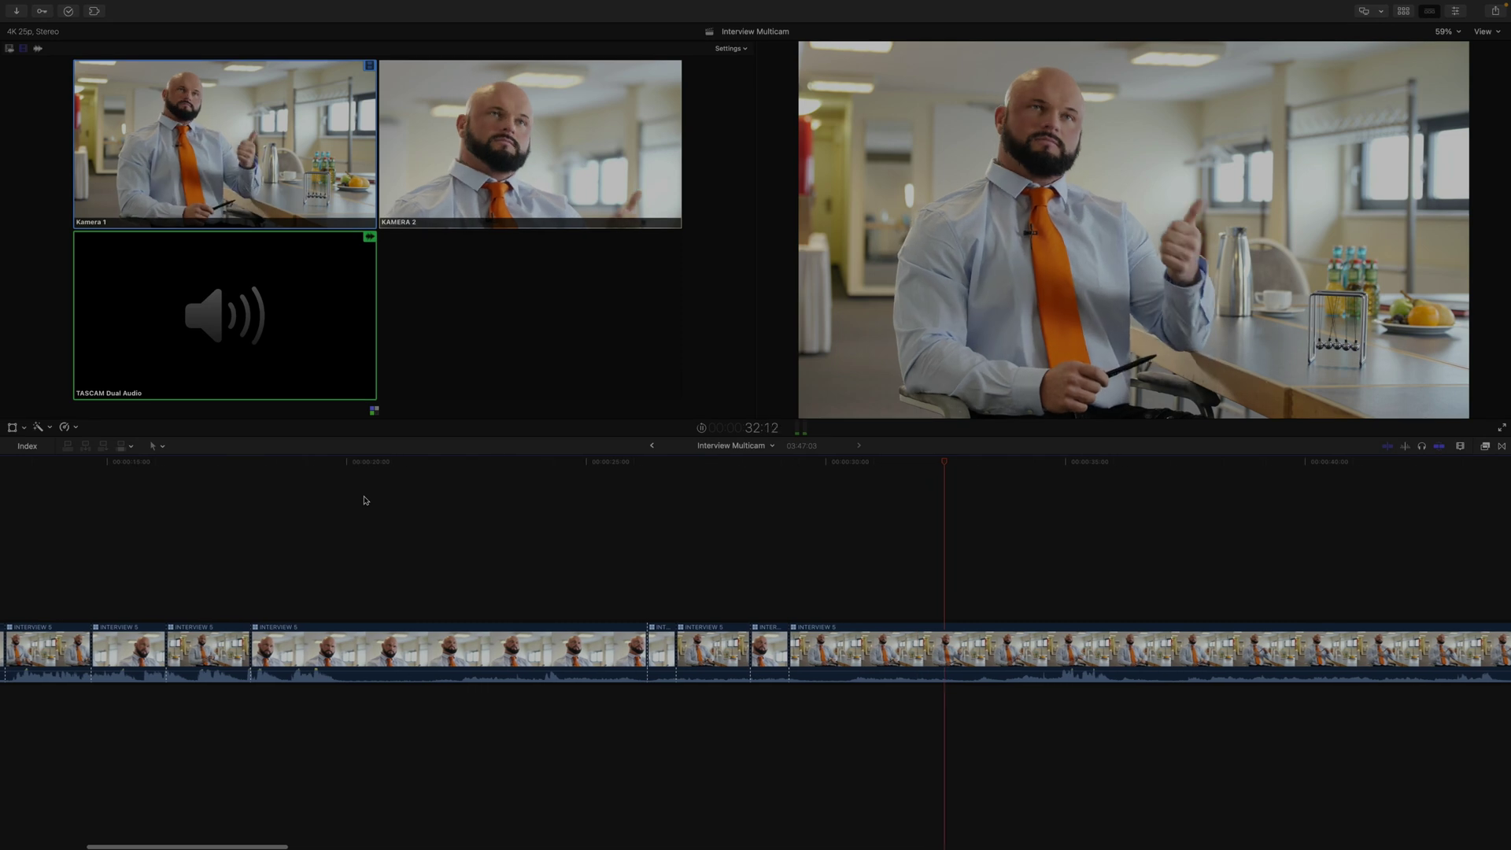
key(2)
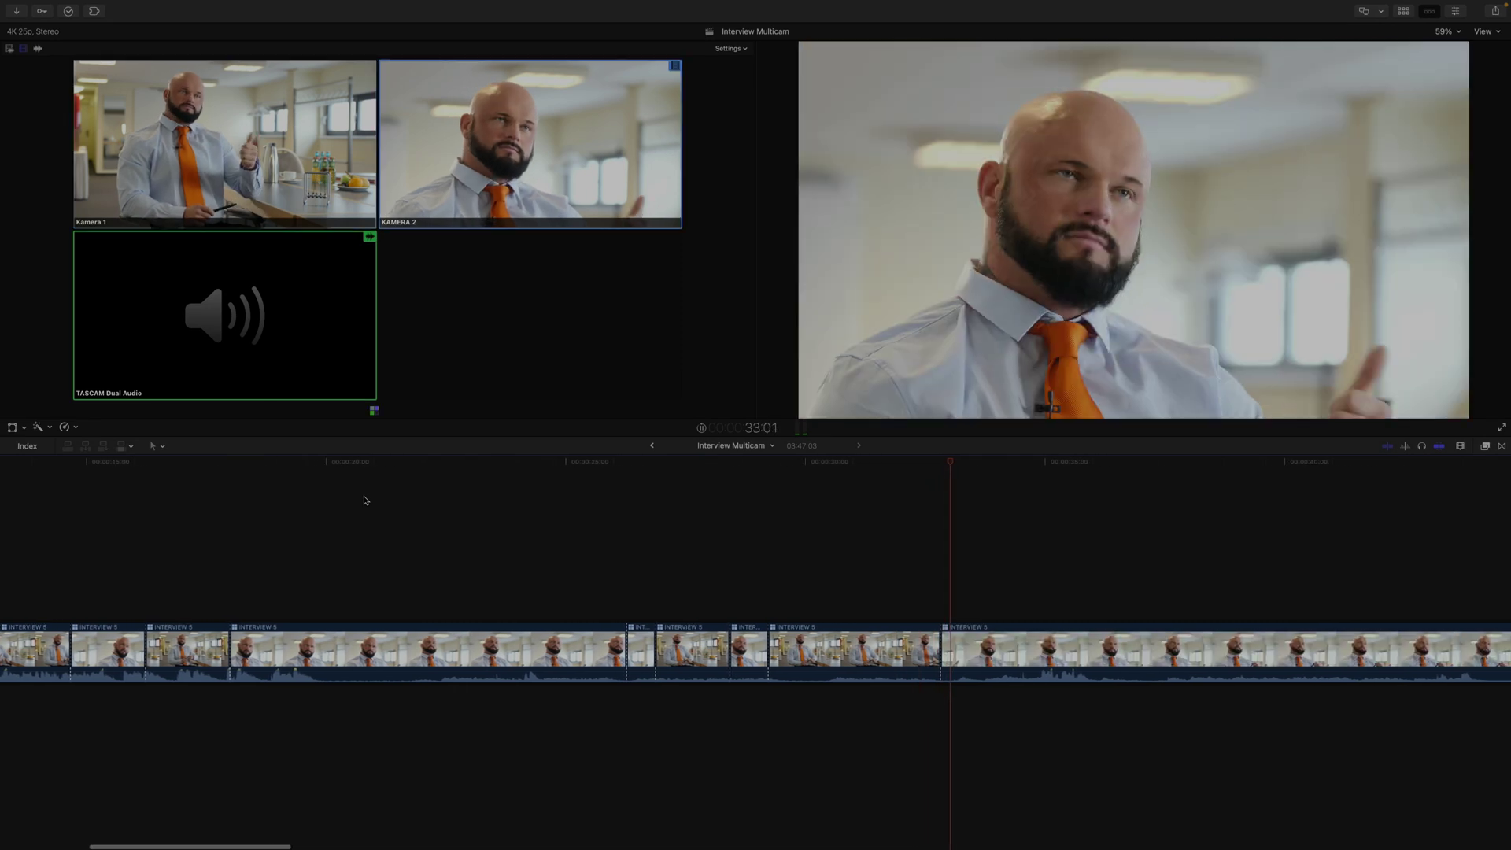